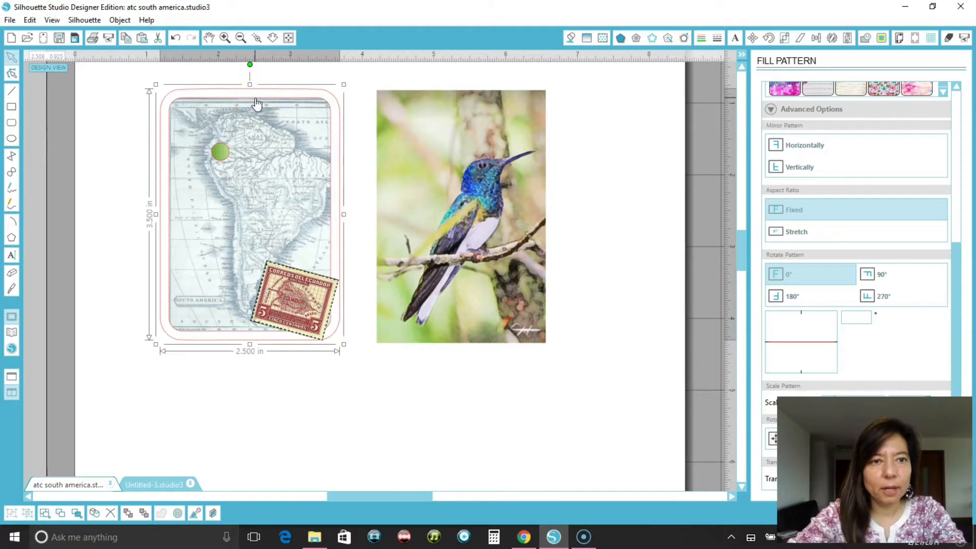
Examine the map card's layers by selecting its inner rounded rectangle and the small green circle in turn
{"action": "left_click", "coordinate": [255, 104]}
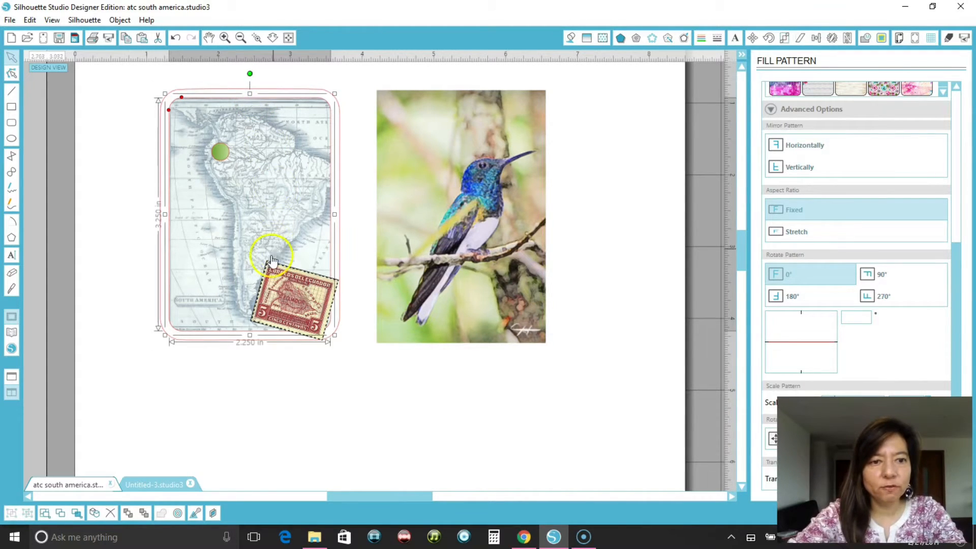
{"action": "left_click", "coordinate": [279, 373]}
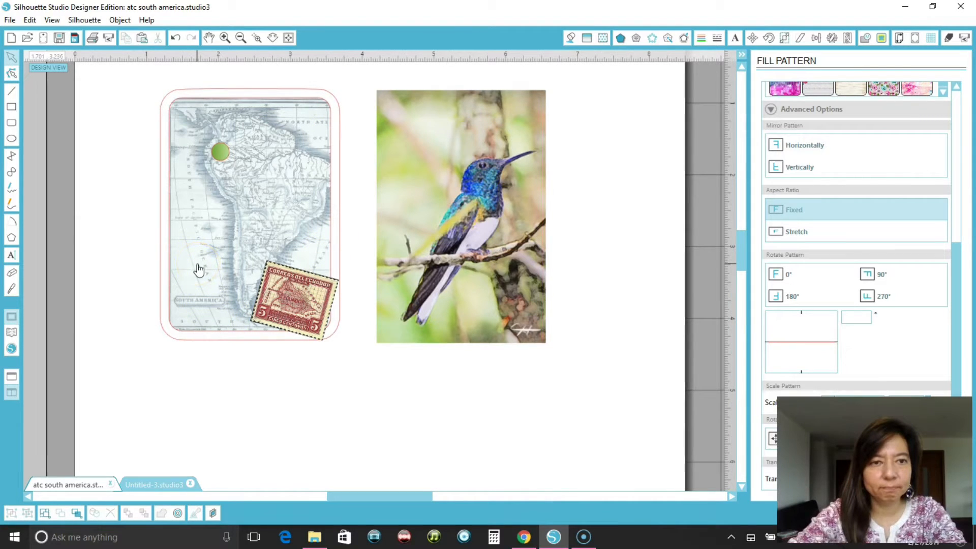
{"action": "left_click", "coordinate": [226, 154]}
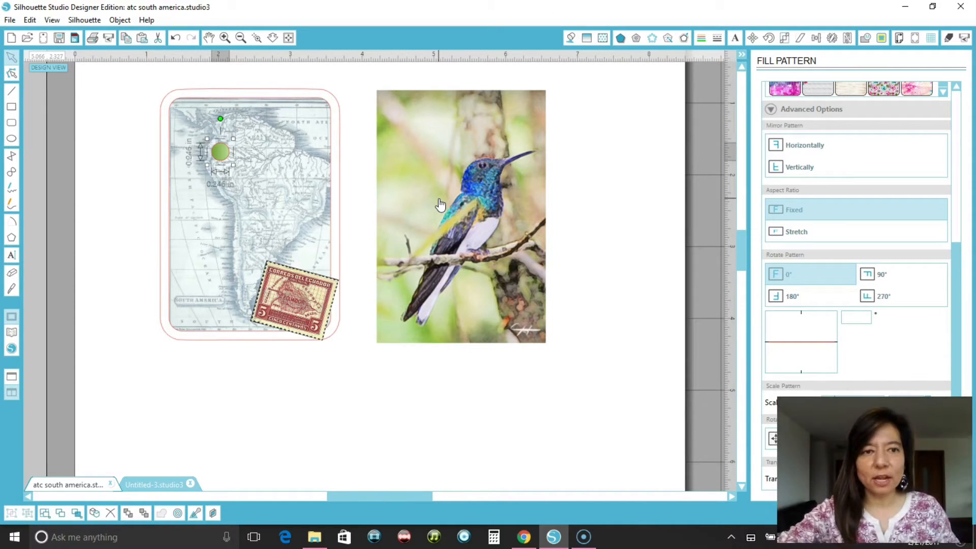
{"action": "left_click", "coordinate": [310, 176]}
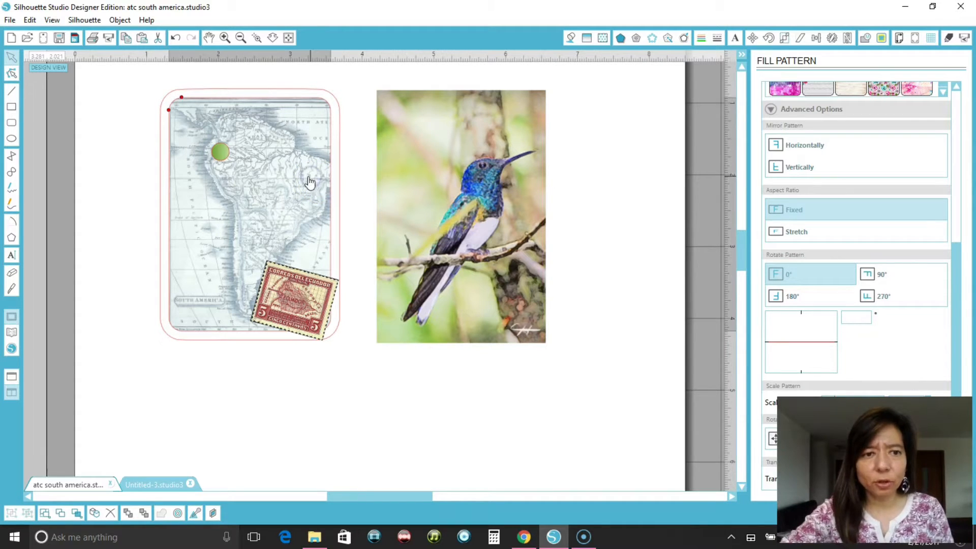
{"action": "left_click", "coordinate": [234, 199]}
{"action": "left_click", "coordinate": [220, 153]}
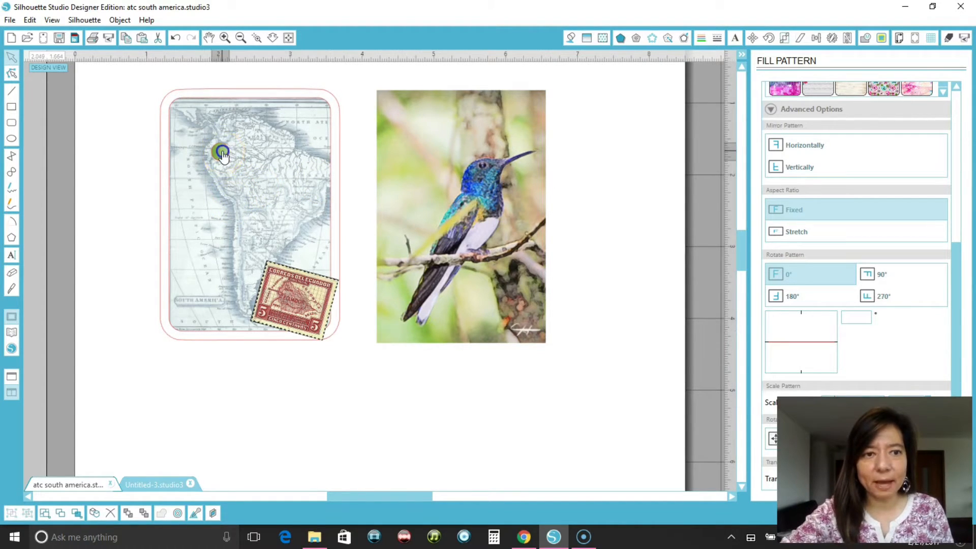
Move the Ecuador stamp slightly upward in the lower-right corner of the map card
{"action": "left_click", "coordinate": [301, 305]}
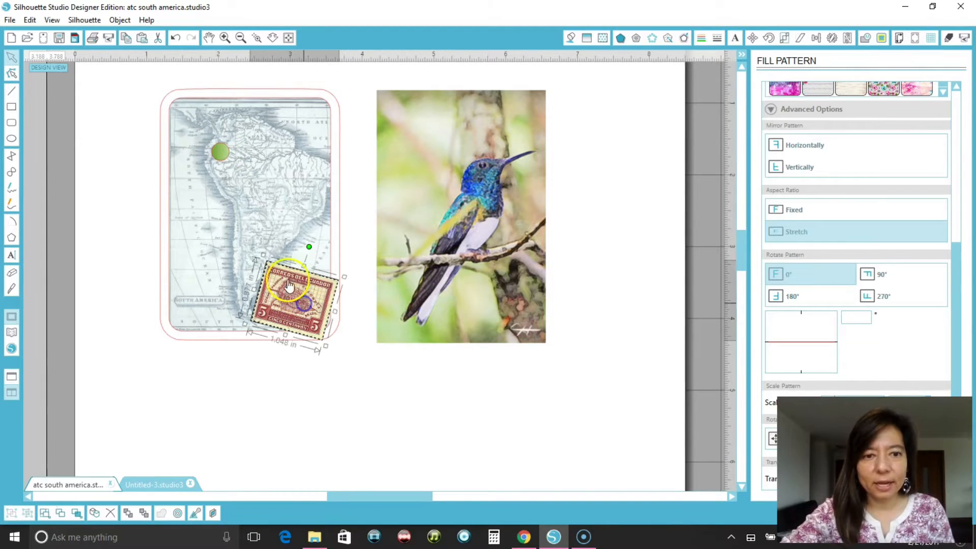
{"action": "mouse_move", "coordinate": [301, 305]}
{"action": "left_mouse_down"}
{"action": "mouse_move", "coordinate": [300, 431]}
{"action": "mouse_move", "coordinate": [298, 297]}
{"action": "left_mouse_up"}
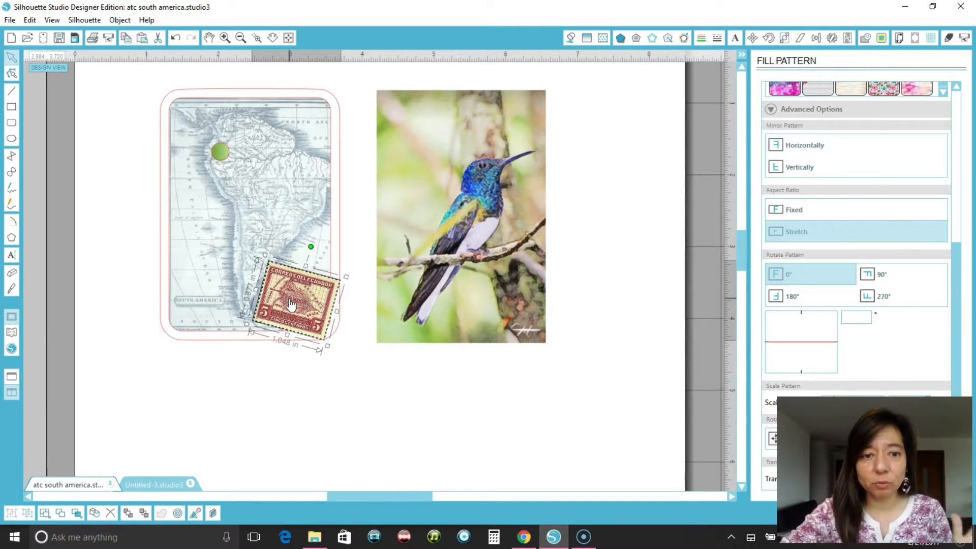
{"action": "left_click_drag", "start_coordinate": [291, 303], "coordinate": [298, 302]}
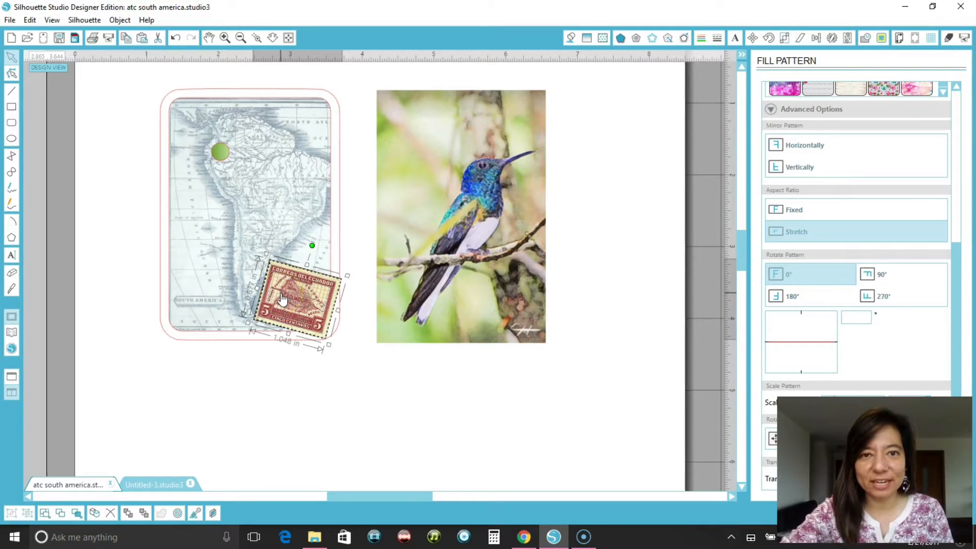
{"action": "left_click", "coordinate": [387, 358]}
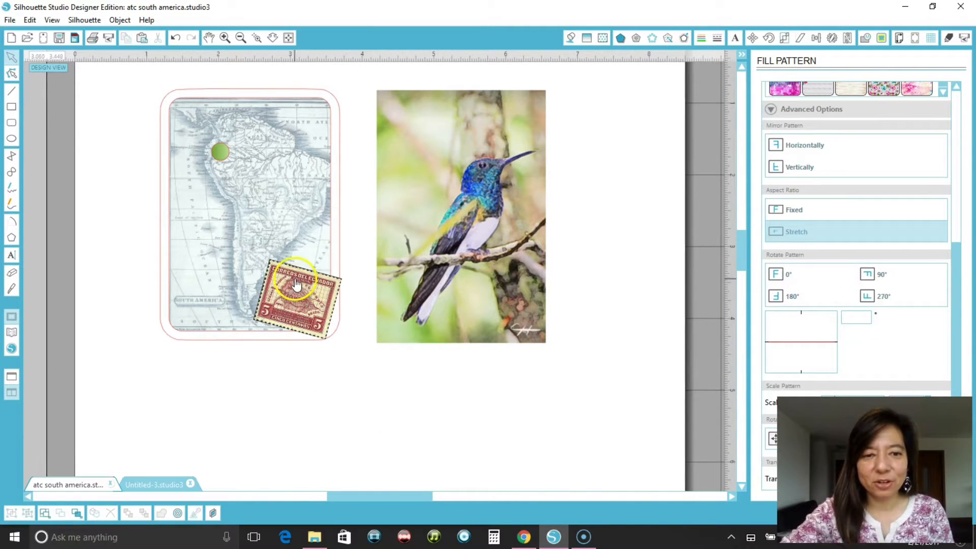
{"action": "left_click_drag", "start_coordinate": [295, 280], "coordinate": [290, 274]}
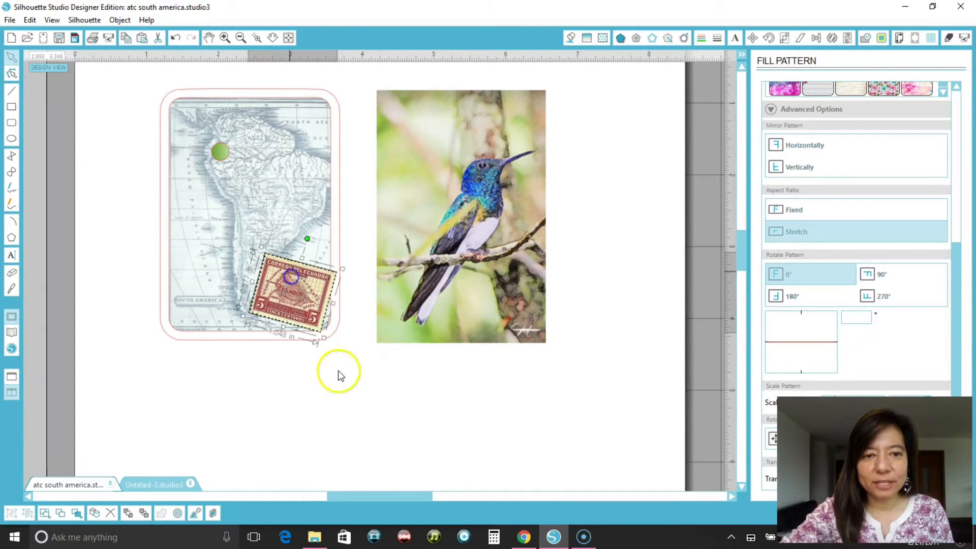
{"action": "left_click", "coordinate": [337, 370]}
Try the hummingbird photo over the map card and return it to the blank area beside the card
{"action": "left_click", "coordinate": [455, 218]}
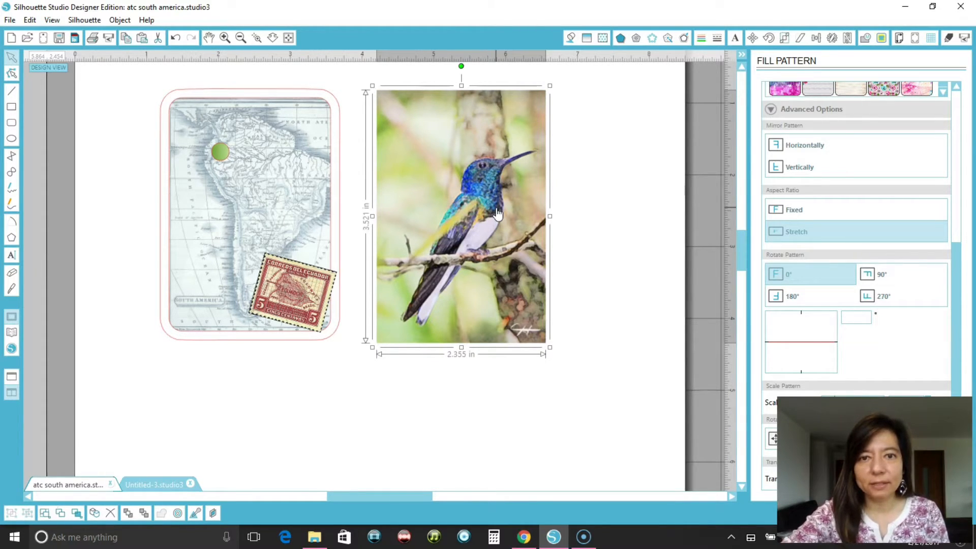
{"action": "left_click", "coordinate": [494, 191]}
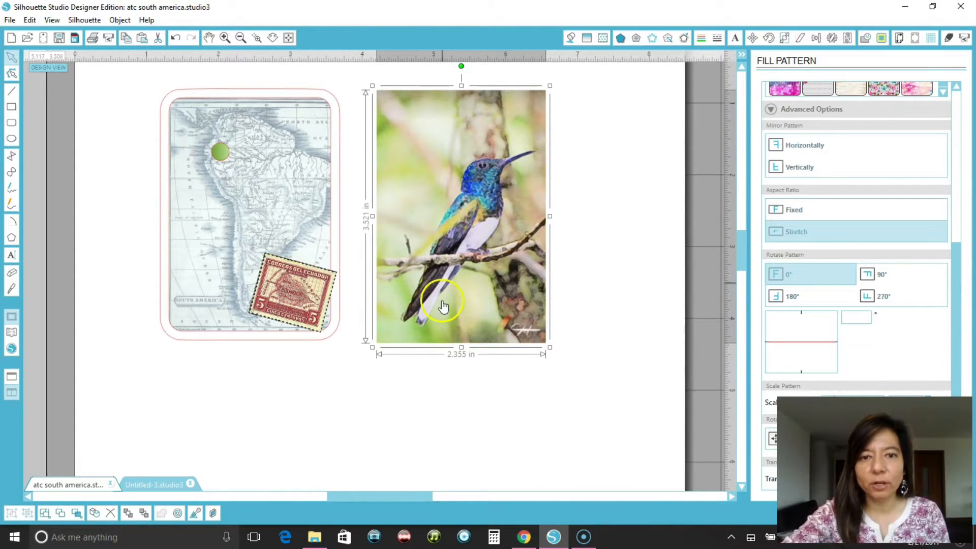
{"action": "mouse_move", "coordinate": [484, 219]}
{"action": "left_mouse_down"}
{"action": "mouse_move", "coordinate": [466, 222]}
{"action": "mouse_move", "coordinate": [488, 259]}
{"action": "mouse_move", "coordinate": [495, 214]}
{"action": "mouse_move", "coordinate": [473, 216]}
{"action": "left_mouse_up"}
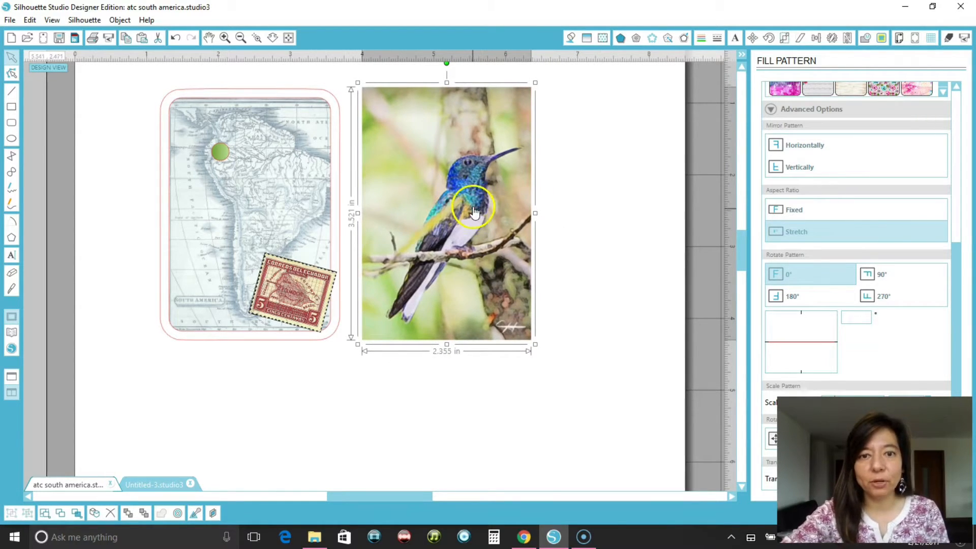
{"action": "left_click_drag", "start_coordinate": [471, 213], "coordinate": [269, 203]}
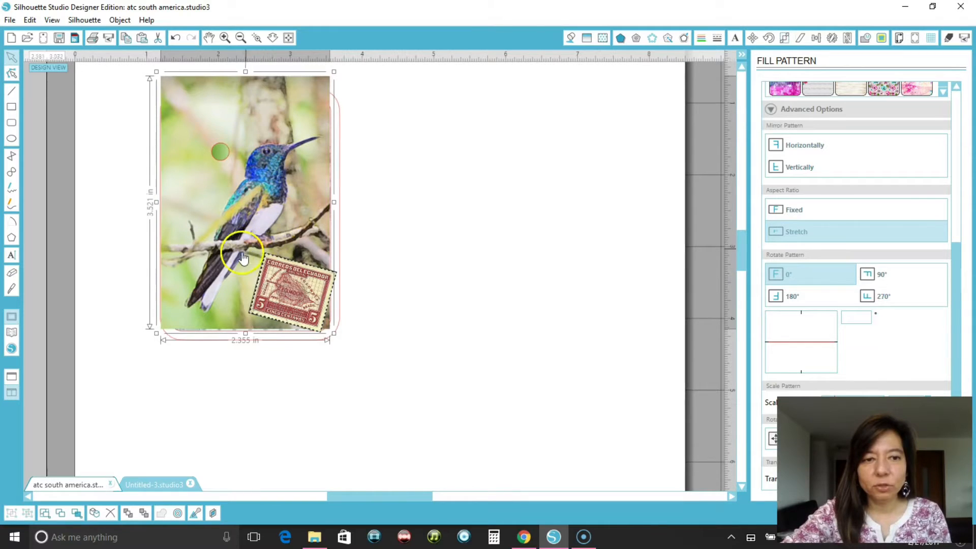
{"action": "left_click_drag", "start_coordinate": [247, 210], "coordinate": [498, 232]}
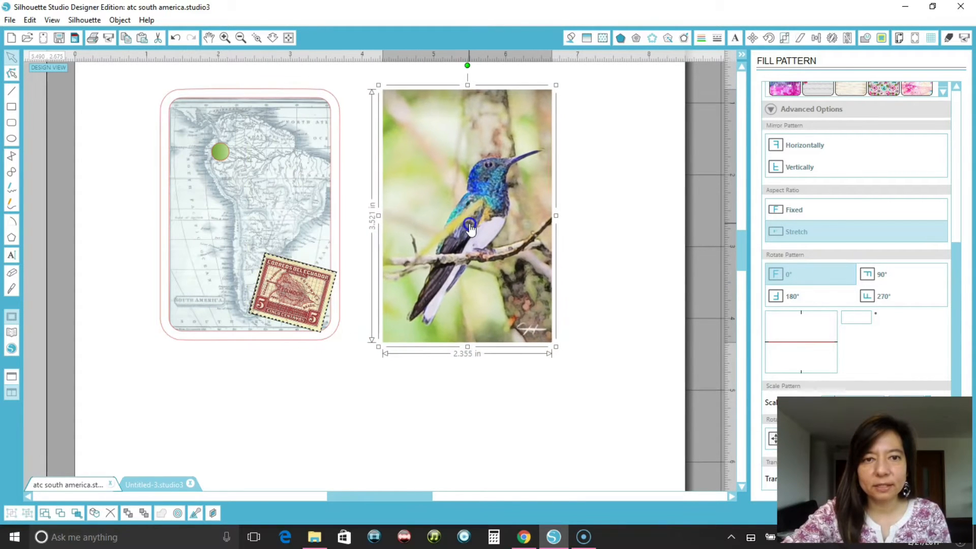
{"action": "left_click", "coordinate": [511, 356]}
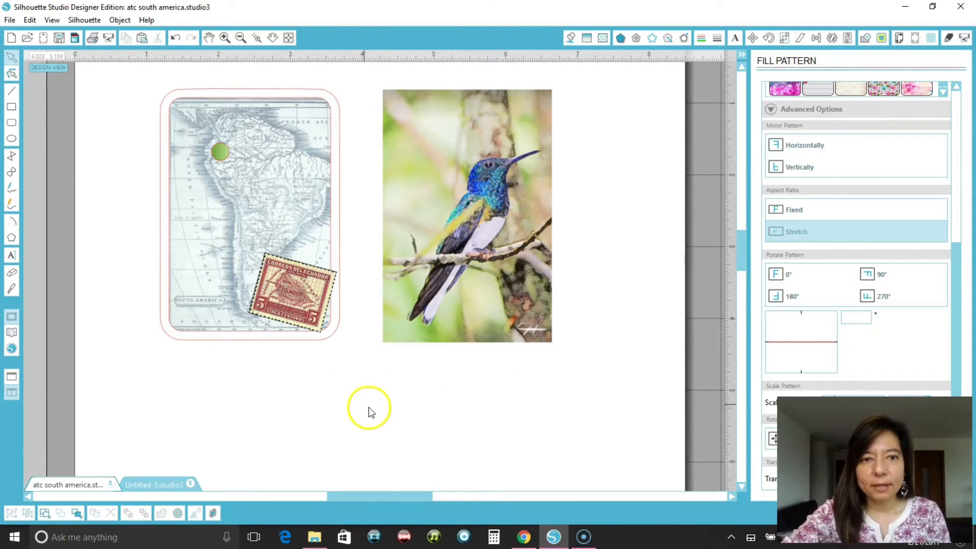
{"action": "left_click", "coordinate": [413, 410]}
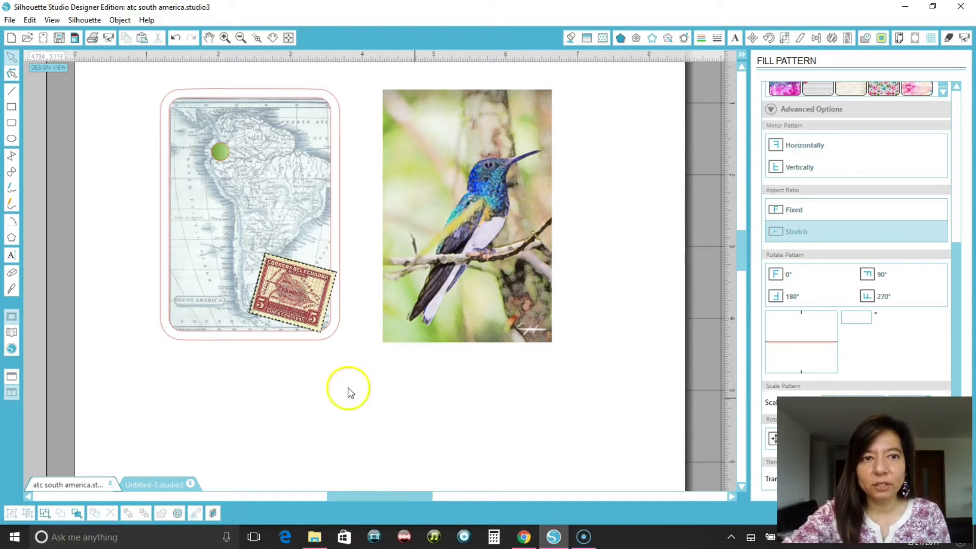
Switch to the Untitled-3 document and draw a rounded rectangle about 1.69 in wide and 1.82 in high
{"action": "left_click", "coordinate": [164, 485]}
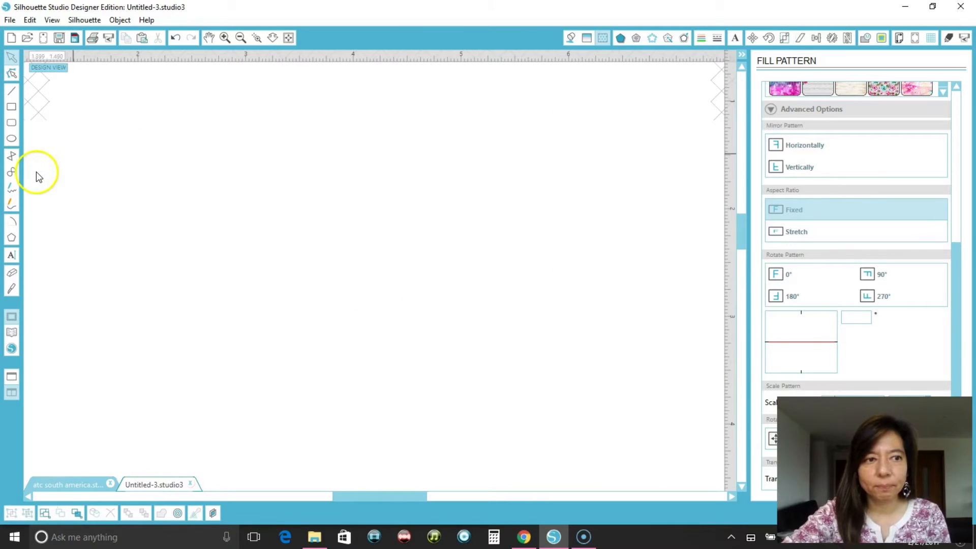
{"action": "left_click", "coordinate": [12, 123]}
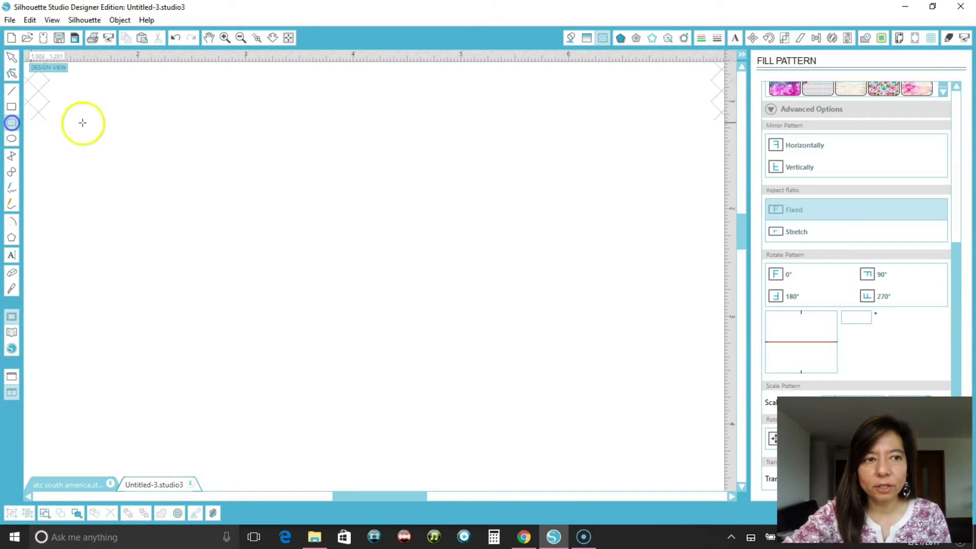
{"action": "left_click_drag", "start_coordinate": [159, 114], "coordinate": [340, 310]}
{"action": "left_click", "coordinate": [13, 60]}
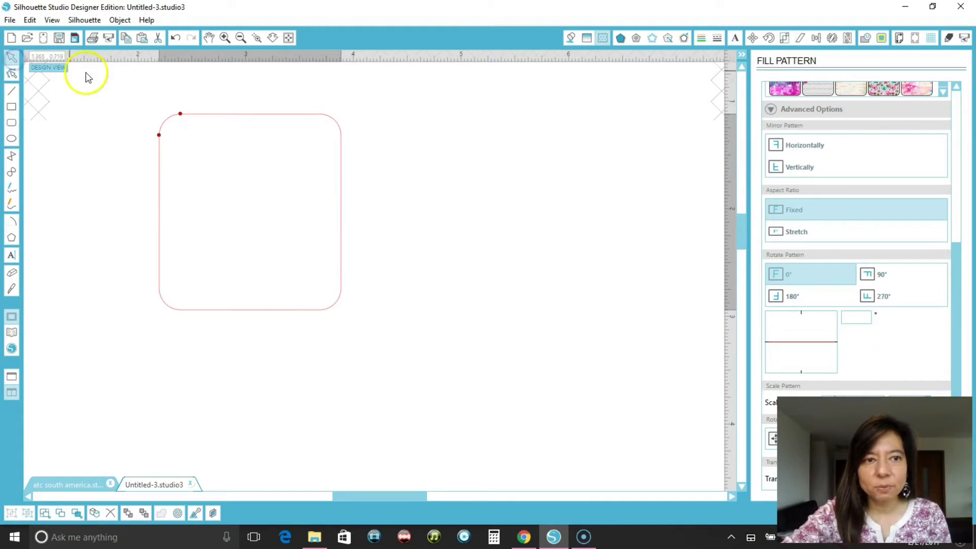
Resize the rounded rectangle to 2.5 in wide by 3.5 in high with the aspect lock off, and move it down the page
{"action": "left_click", "coordinate": [214, 115]}
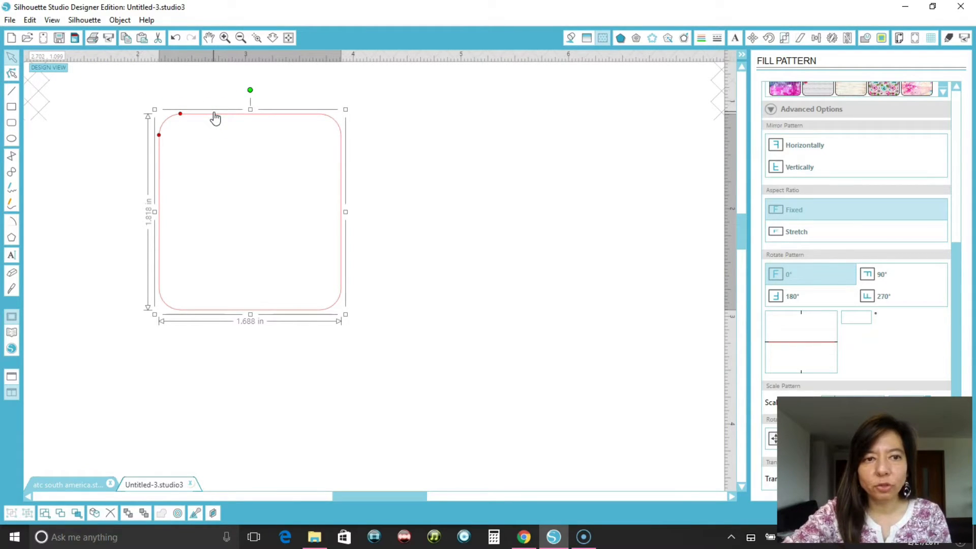
{"action": "left_click", "coordinate": [213, 124]}
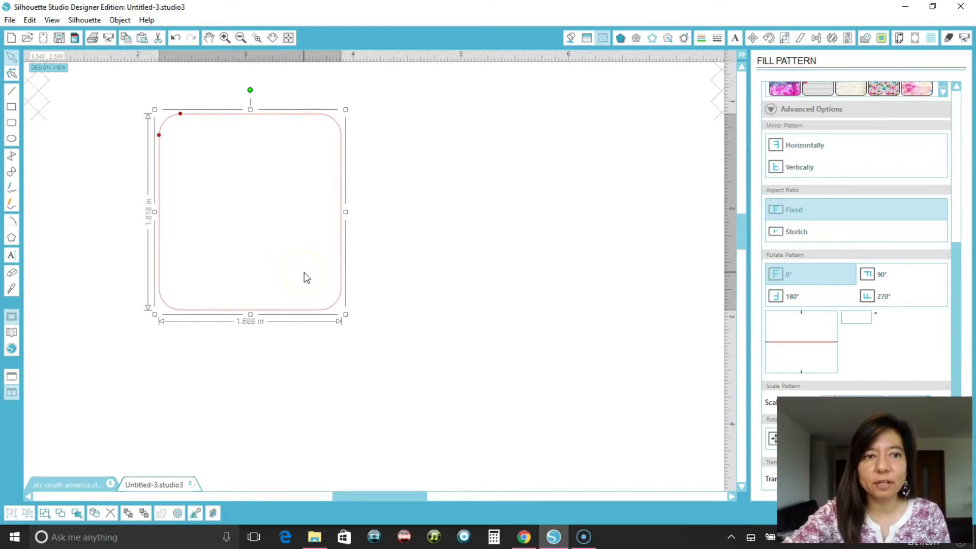
{"action": "left_click", "coordinate": [285, 120]}
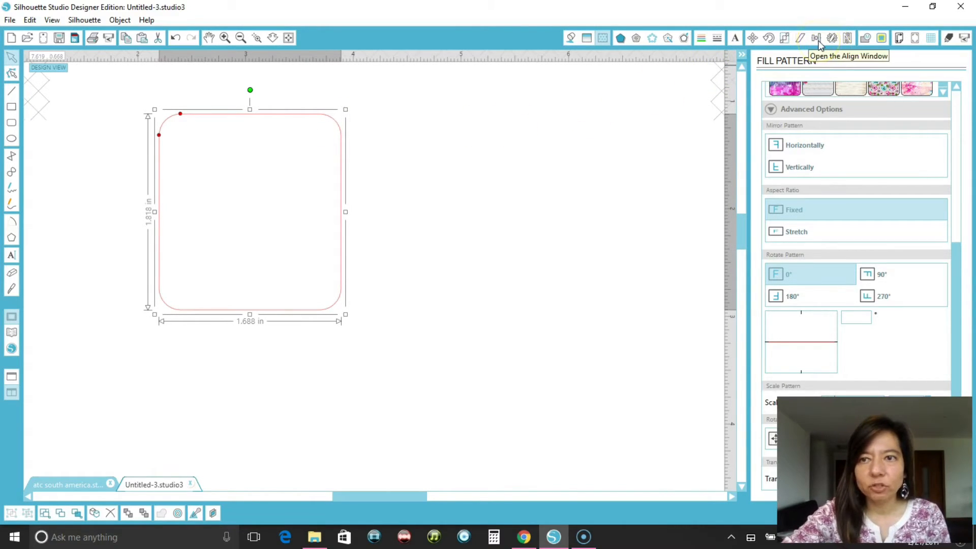
{"action": "left_click", "coordinate": [786, 38]}
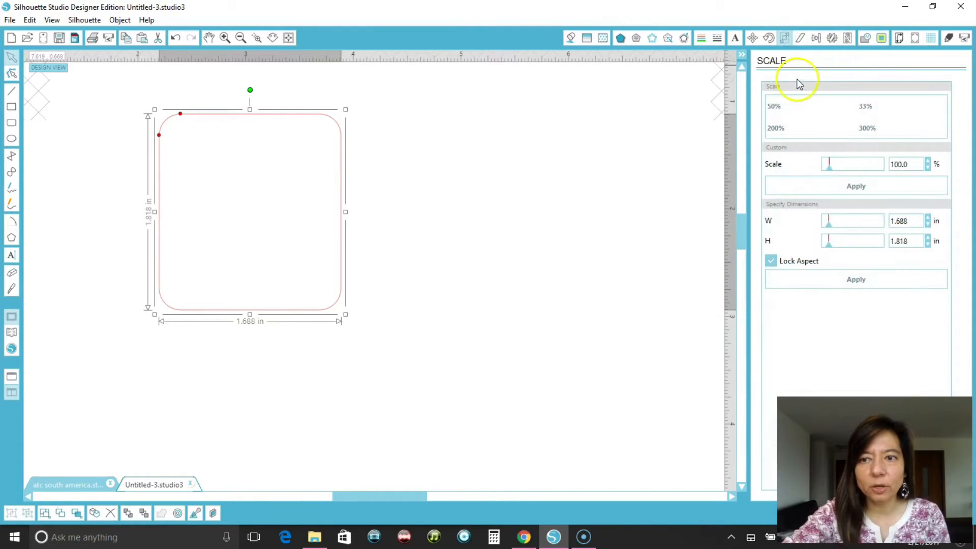
{"action": "left_click", "coordinate": [771, 260]}
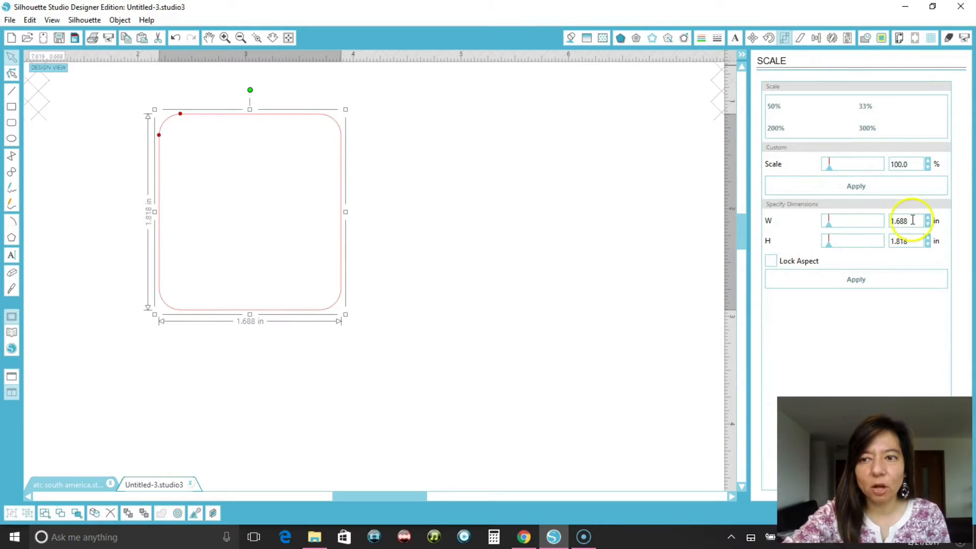
{"action": "left_click_drag", "start_coordinate": [909, 221], "coordinate": [829, 236]}
{"action": "type", "text": "2.53.5"}
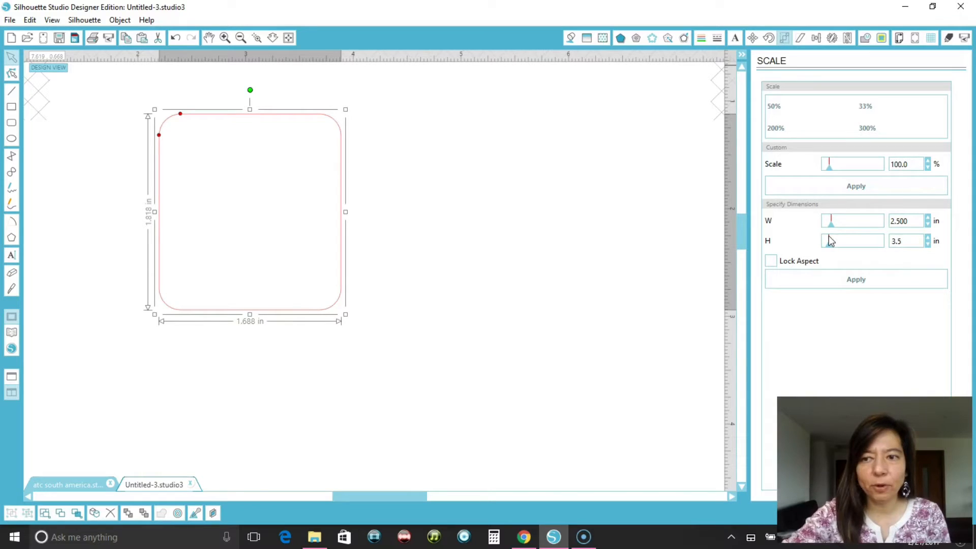
{"action": "key", "text": "Return"}
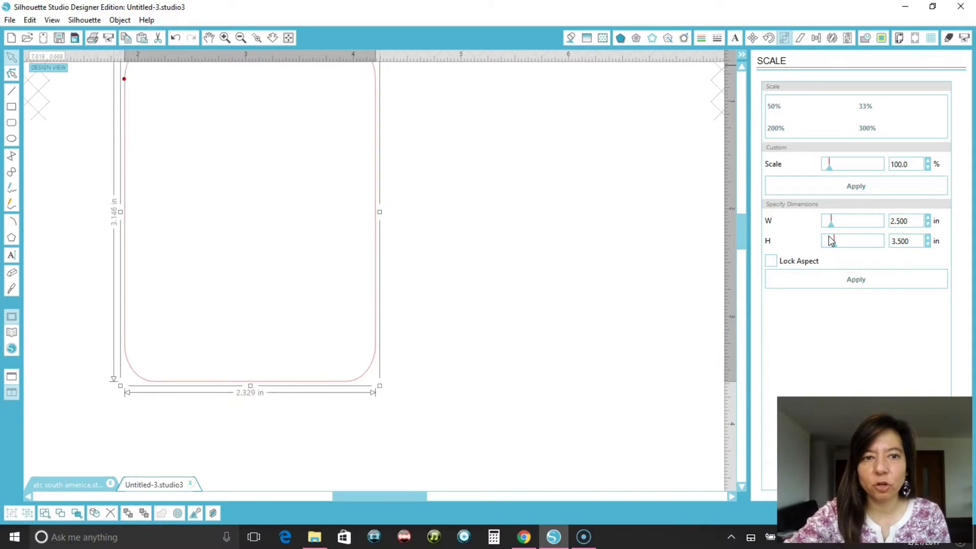
{"action": "left_click_drag", "start_coordinate": [349, 403], "coordinate": [354, 464]}
{"action": "left_click", "coordinate": [515, 396]}
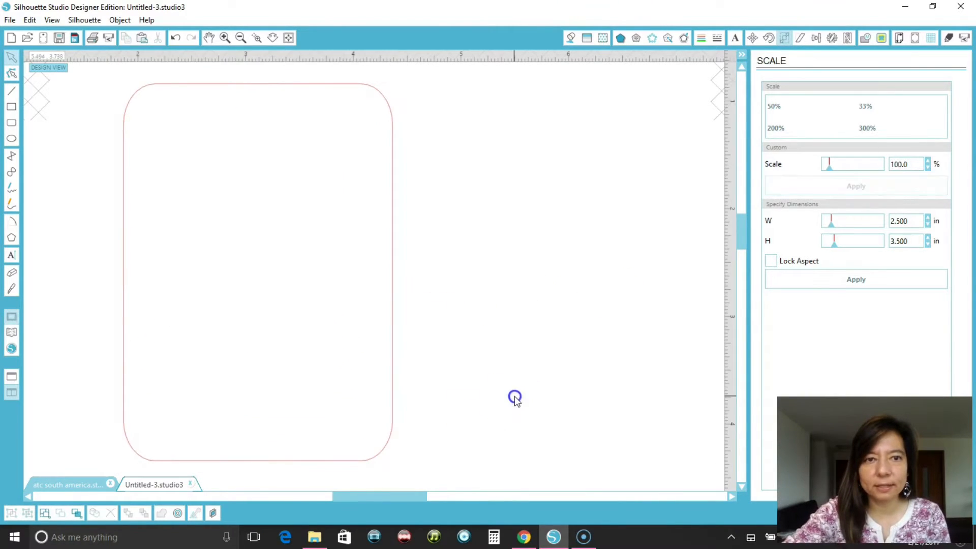
Draw a second rounded rectangle about 1.67 in wide and 2.56 in high beside the first one
{"action": "left_click", "coordinate": [11, 122]}
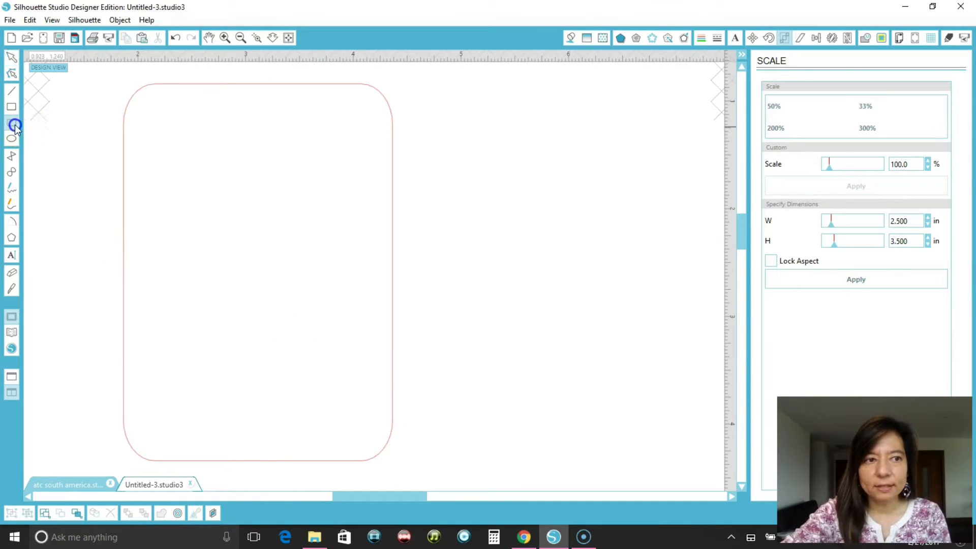
{"action": "left_click_drag", "start_coordinate": [449, 137], "coordinate": [628, 412]}
{"action": "left_click", "coordinate": [11, 59]}
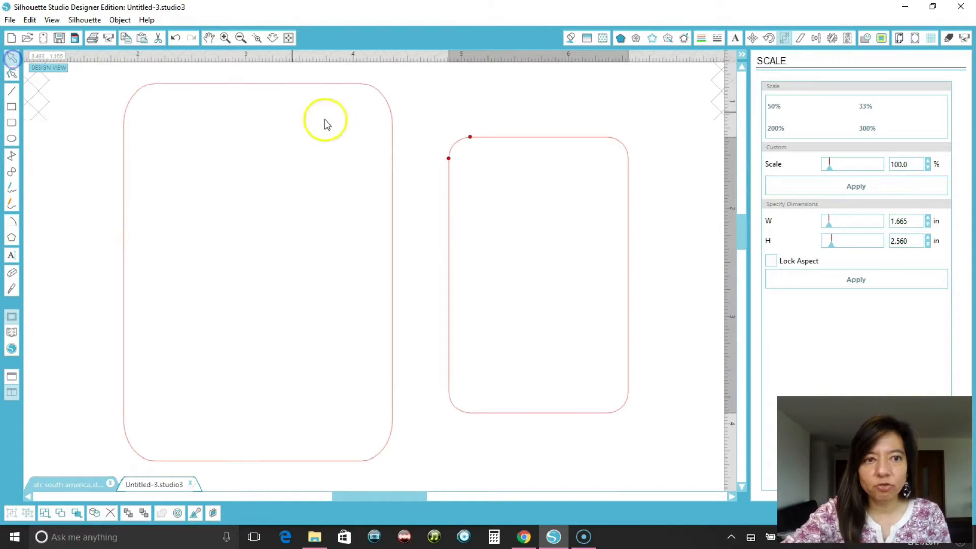
Resize the second rounded rectangle to 2.25 in wide by 3.25 in high
{"action": "left_click", "coordinate": [533, 137]}
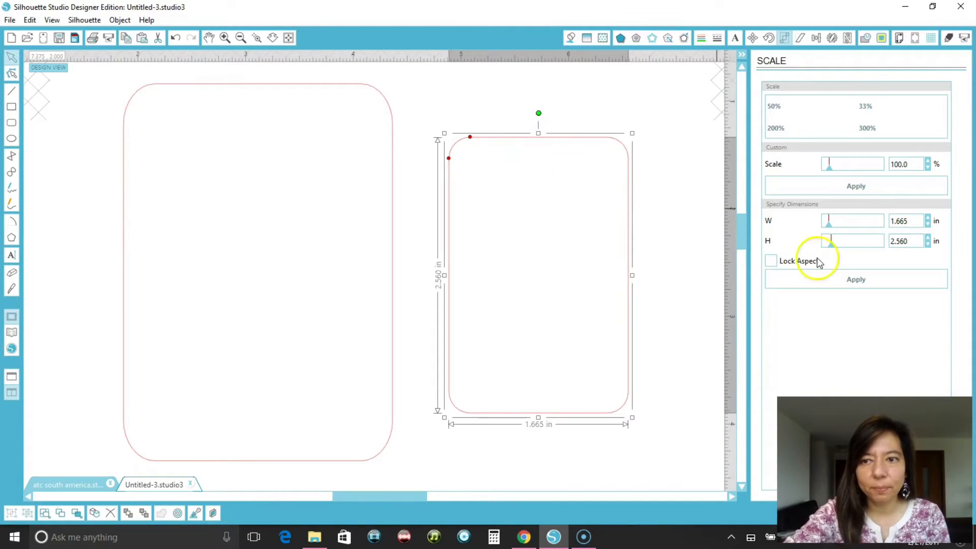
{"action": "double_click", "coordinate": [910, 220]}
{"action": "type", "text": "2.25"}
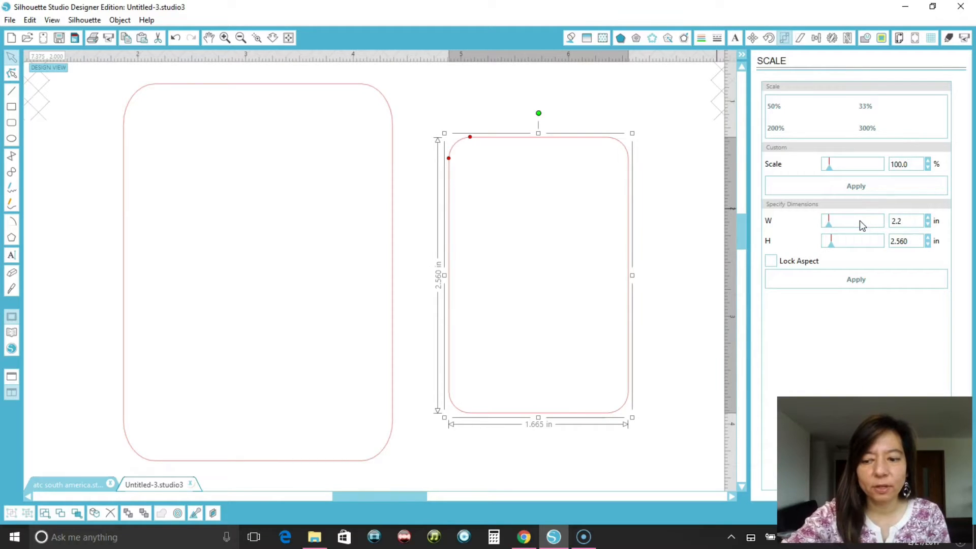
{"action": "left_click", "coordinate": [910, 240]}
{"action": "double_click", "coordinate": [909, 240]}
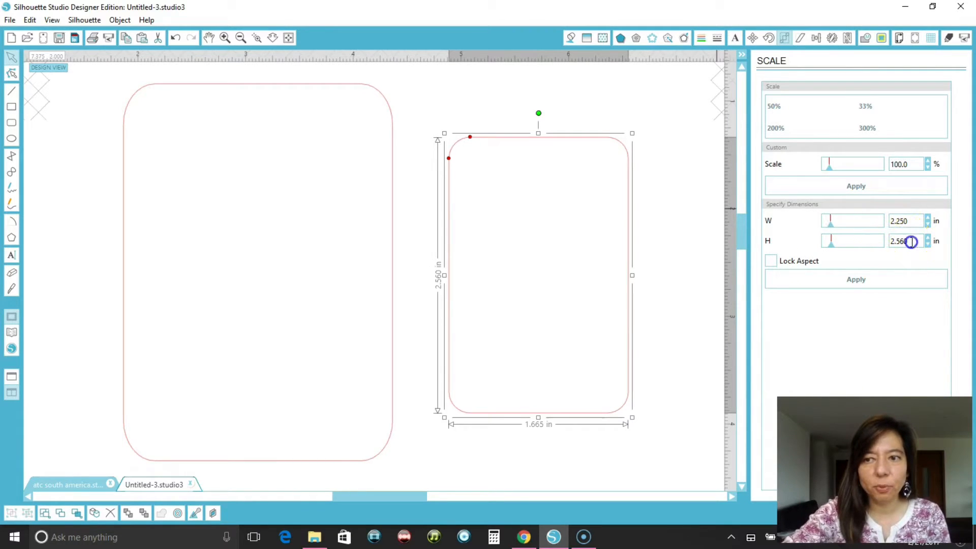
{"action": "type", "text": "3.25"}
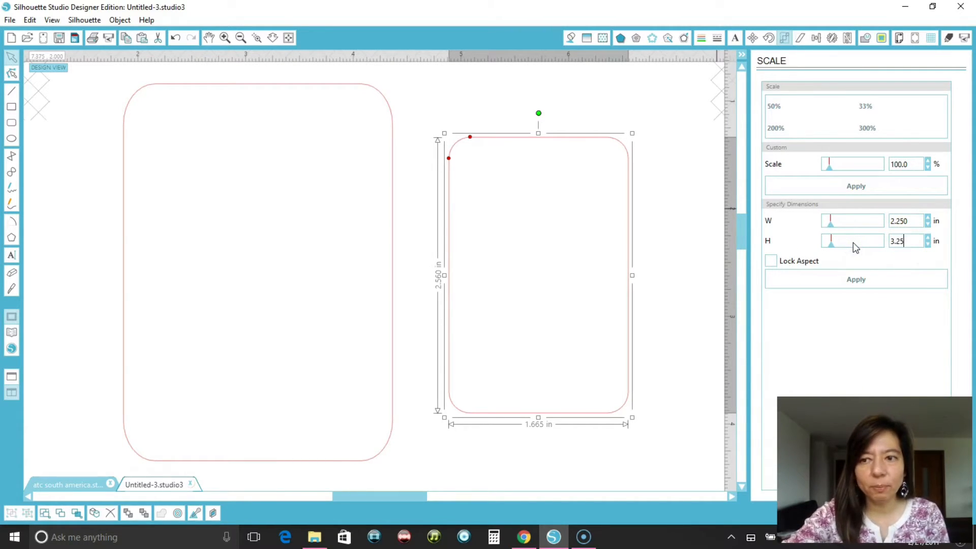
{"action": "left_click", "coordinate": [858, 280]}
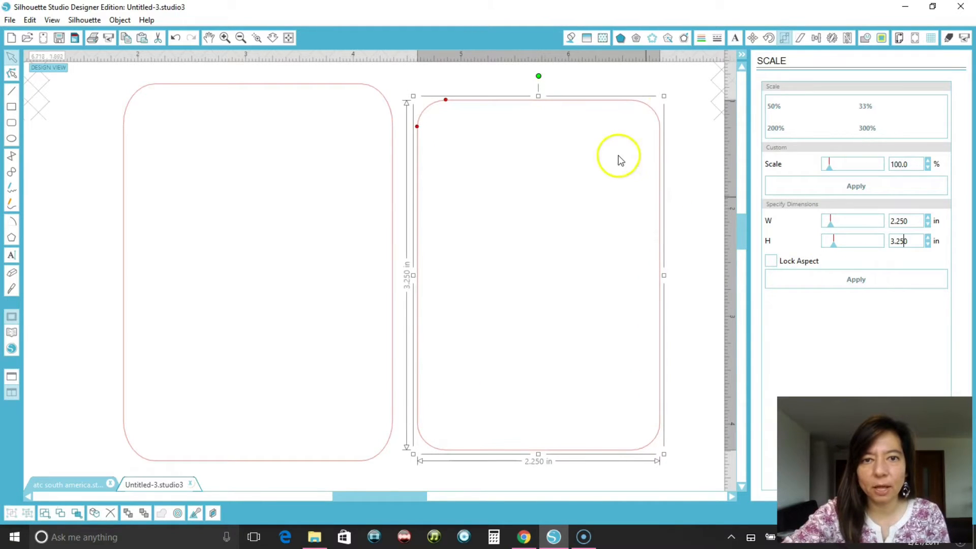
Centre the two rounded rectangles on each other, and select only the inner one
{"action": "left_click_drag", "start_coordinate": [697, 250], "coordinate": [225, 81]}
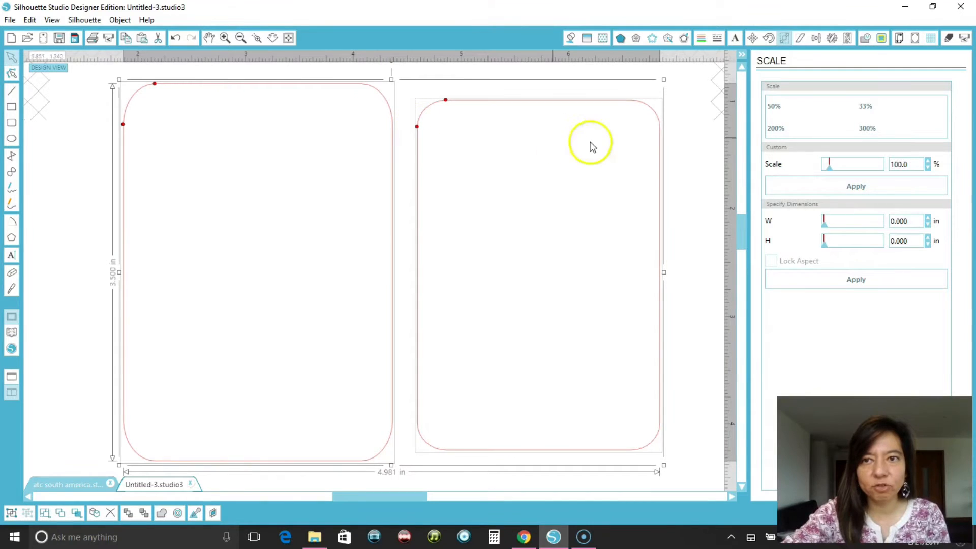
{"action": "left_click", "coordinate": [816, 39]}
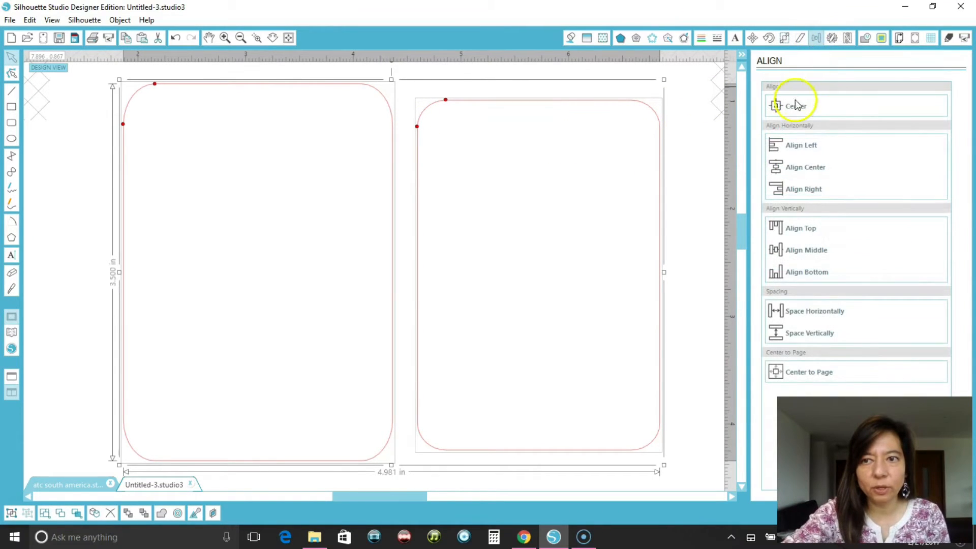
{"action": "left_click", "coordinate": [795, 106]}
{"action": "left_click", "coordinate": [612, 232]}
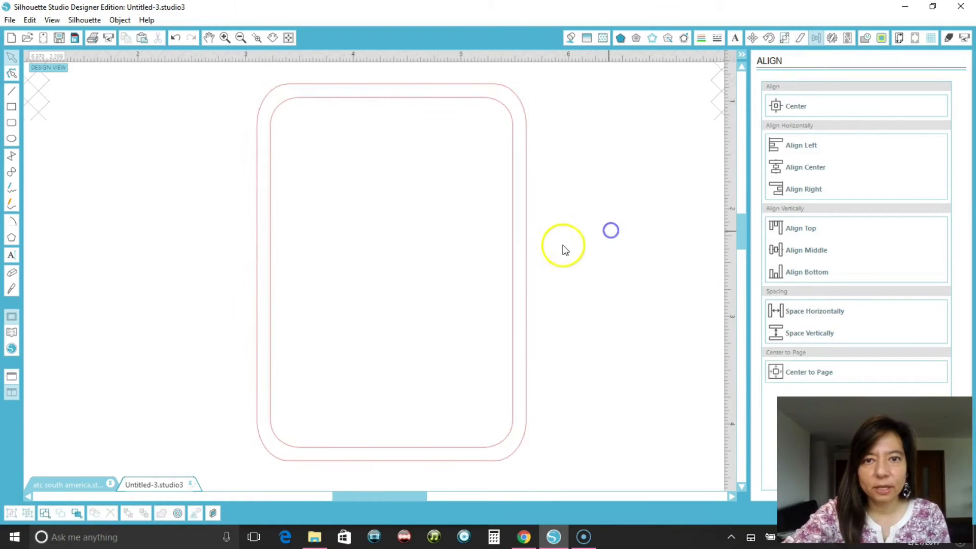
{"action": "double_click", "coordinate": [373, 103]}
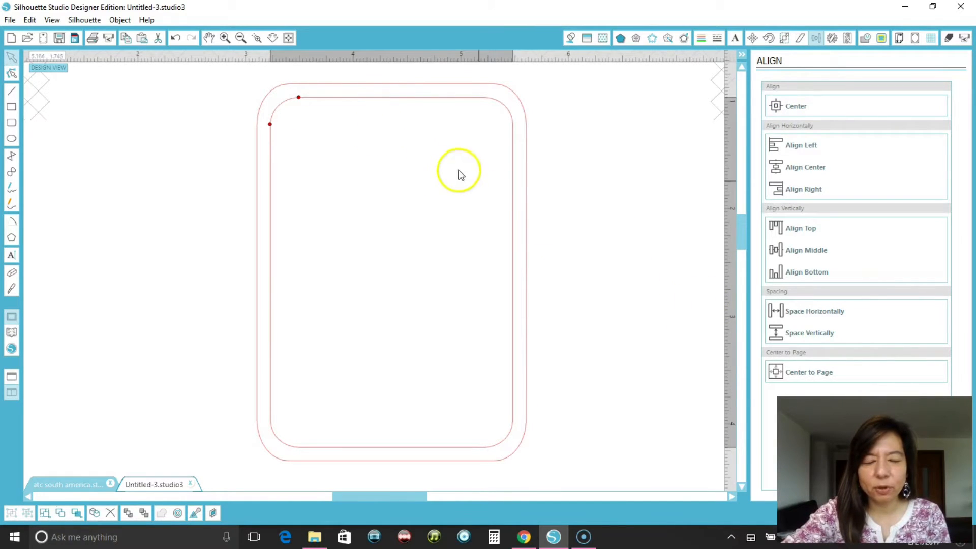
{"action": "left_click", "coordinate": [412, 99]}
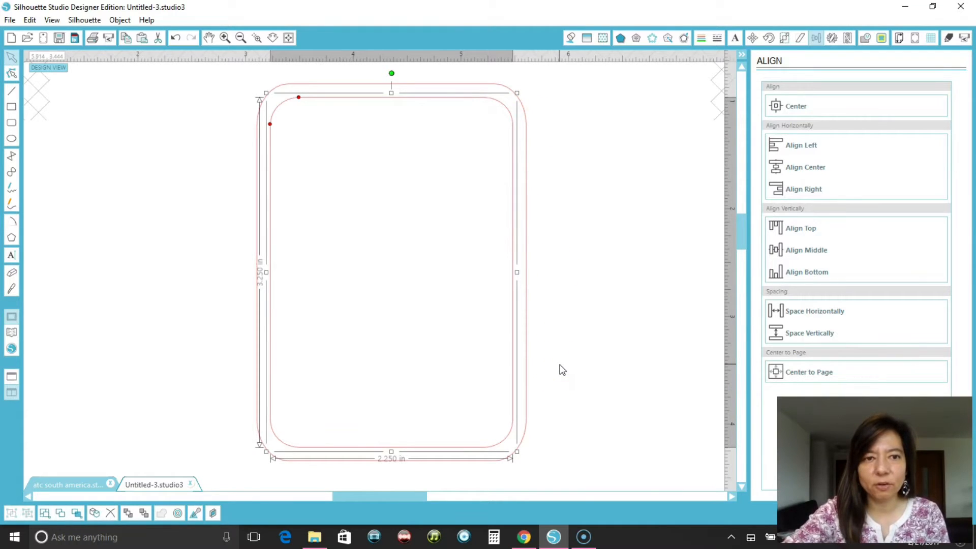
Show the My Patterns library folder side by side with the Collages folder in File Explorer
{"action": "left_click", "coordinate": [84, 144]}
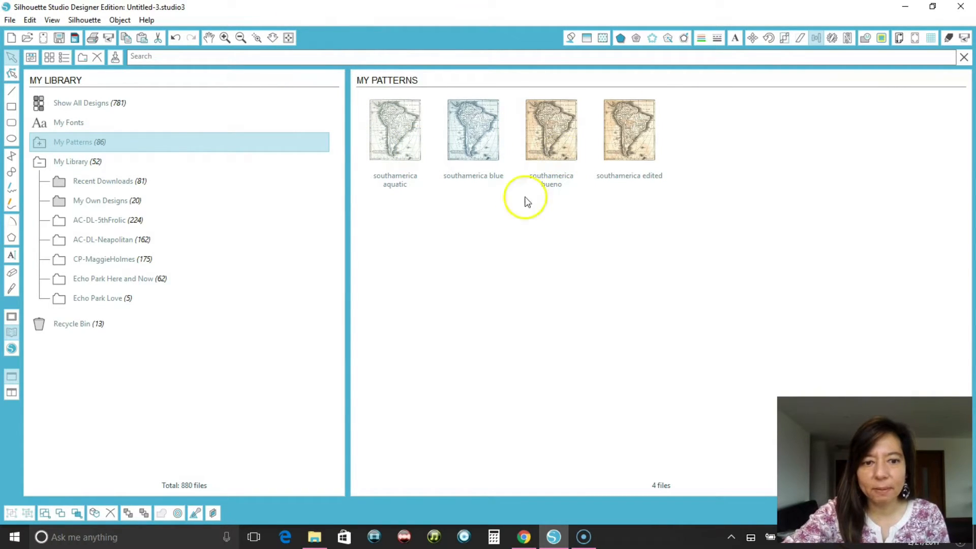
{"action": "left_click", "coordinate": [314, 536]}
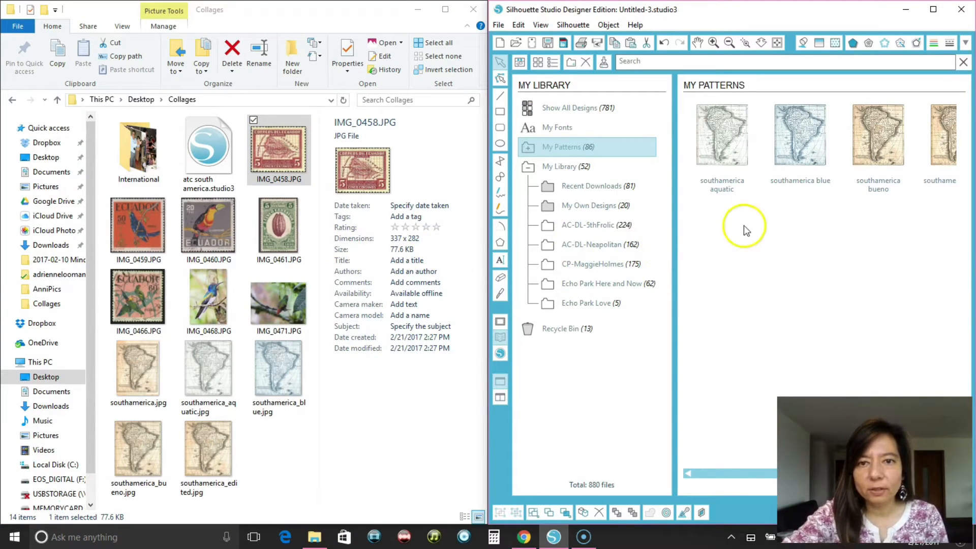
{"action": "left_click", "coordinate": [289, 11]}
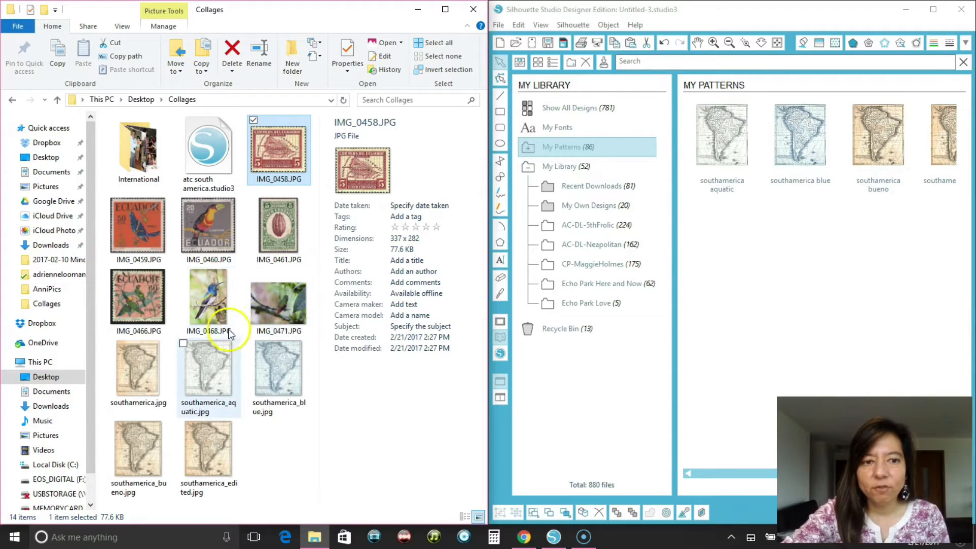
{"action": "left_click", "coordinate": [566, 149]}
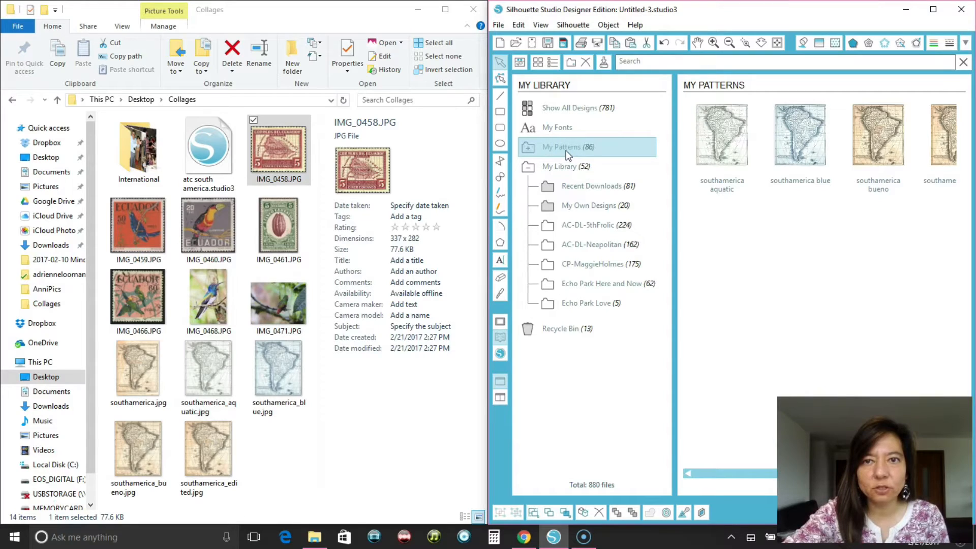
Try to add southamerica.jpg from the Collages folder to the My Patterns library folder
{"action": "left_click", "coordinate": [146, 373]}
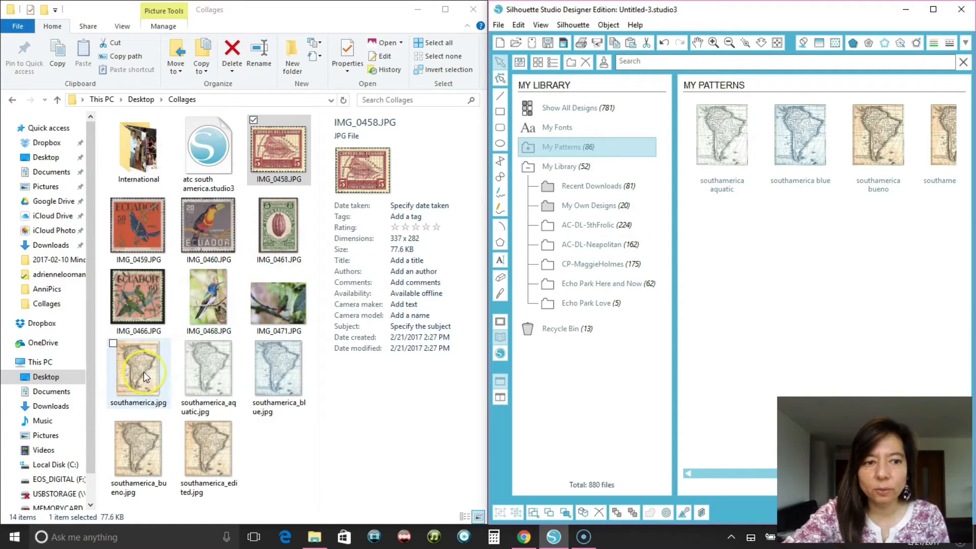
{"action": "left_click", "coordinate": [143, 371]}
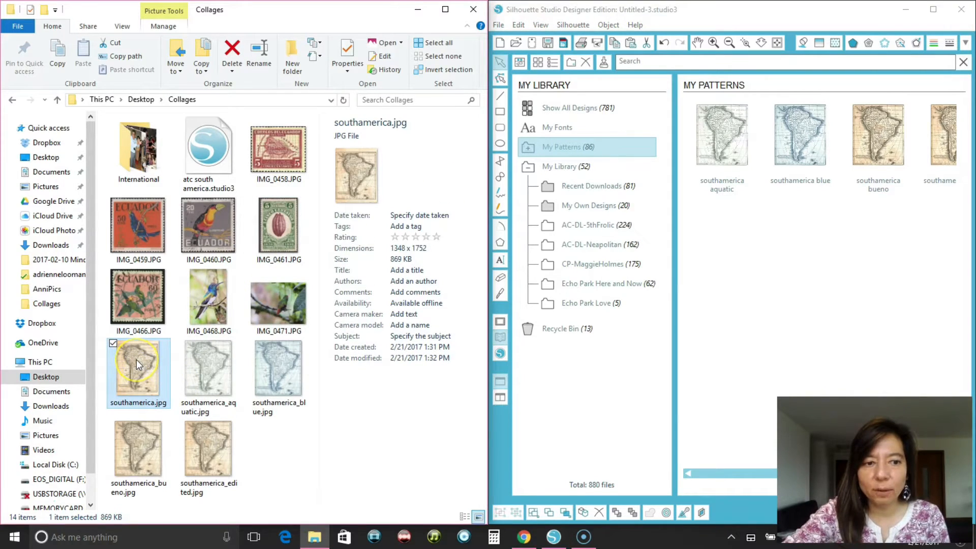
{"action": "left_click_drag", "start_coordinate": [136, 359], "coordinate": [747, 262]}
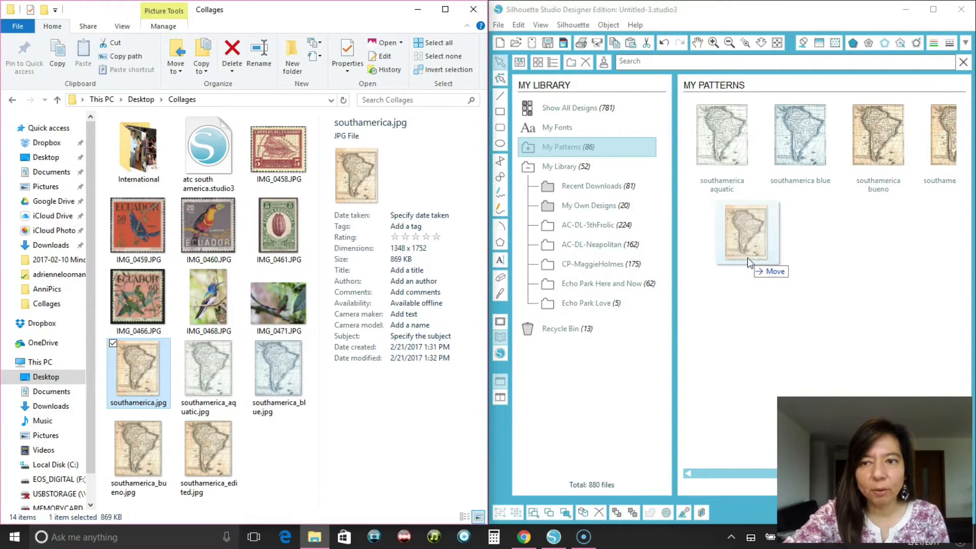
{"action": "mouse_move", "coordinate": [747, 262]}
{"action": "left_mouse_down"}
{"action": "mouse_move", "coordinate": [764, 243]}
{"action": "mouse_move", "coordinate": [744, 261]}
{"action": "left_mouse_up"}
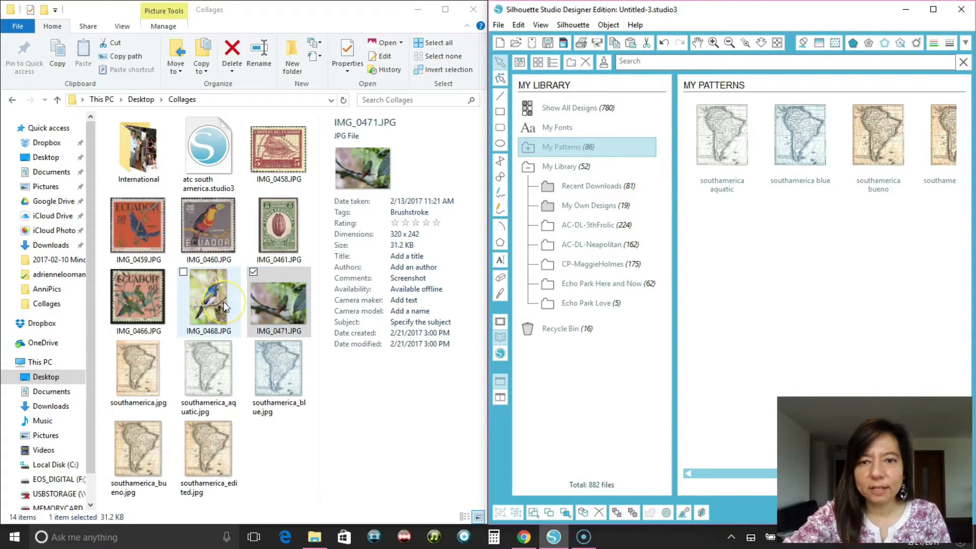
Add IMG_0468.JPG and IMG_0471.JPG from Collages to the My Own Designs library folder, and return to the drawing
{"action": "left_click", "coordinate": [590, 206]}
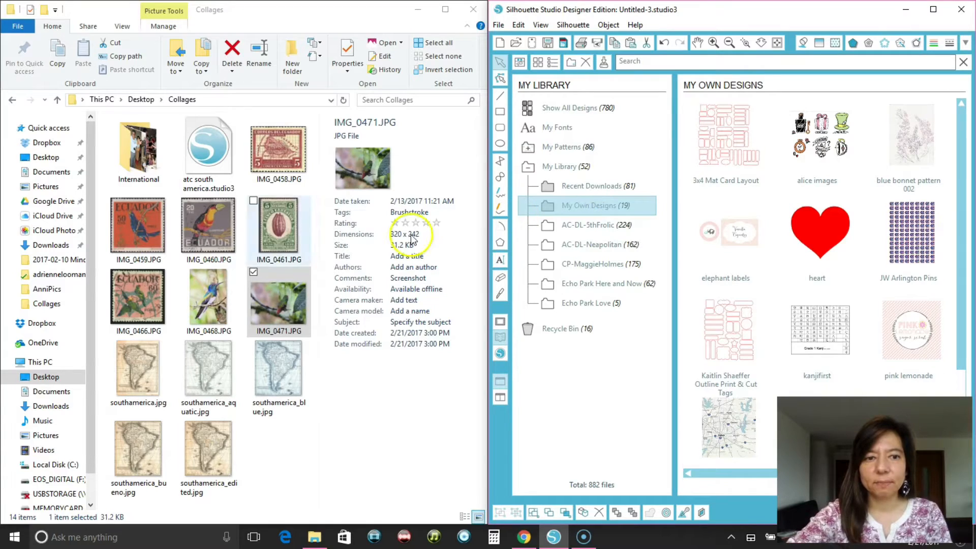
{"action": "left_click", "coordinate": [208, 298]}
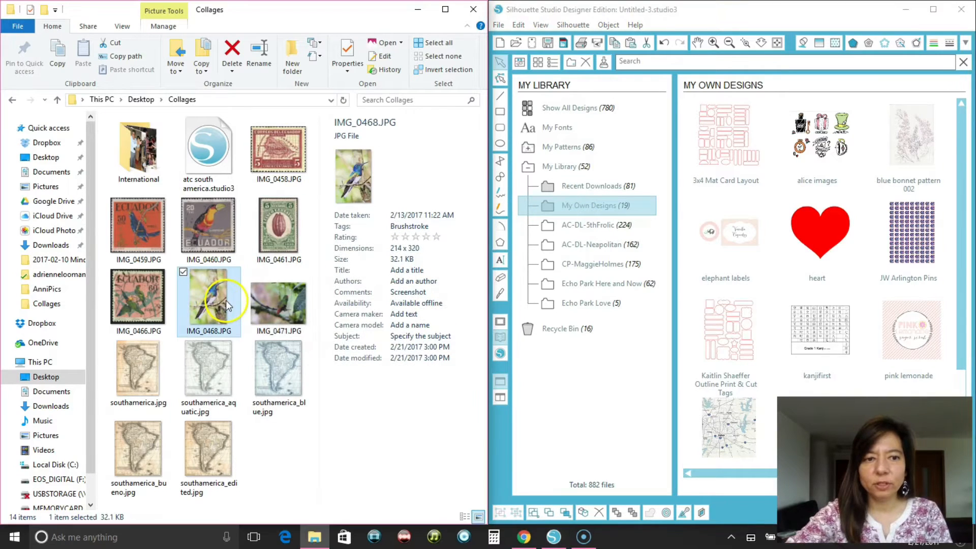
{"action": "left_click", "coordinate": [283, 300]}
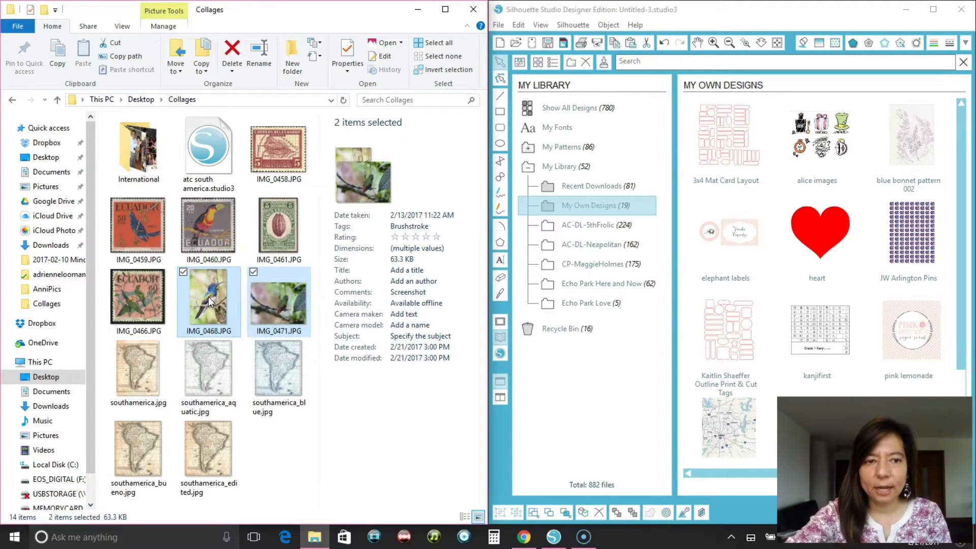
{"action": "left_click_drag", "start_coordinate": [333, 300], "coordinate": [794, 278]}
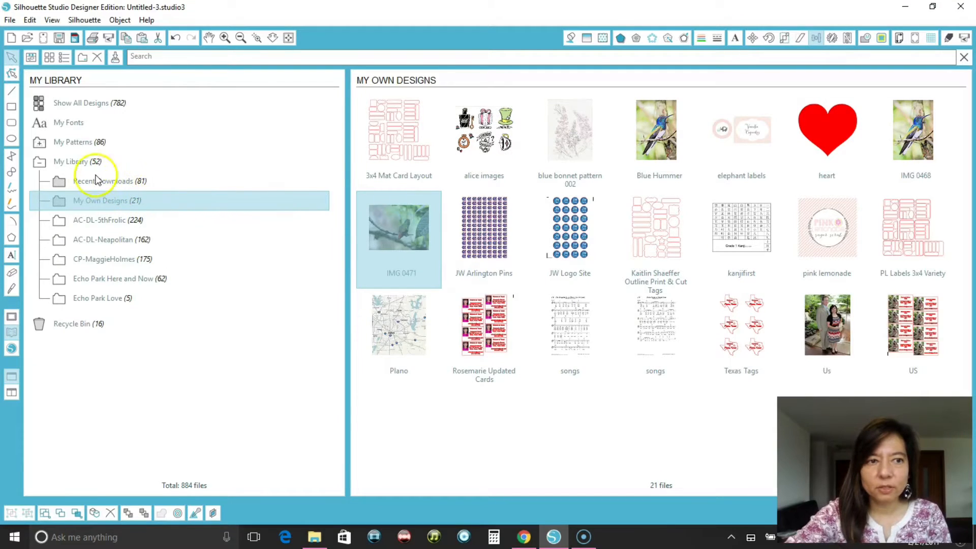
{"action": "left_click", "coordinate": [75, 163]}
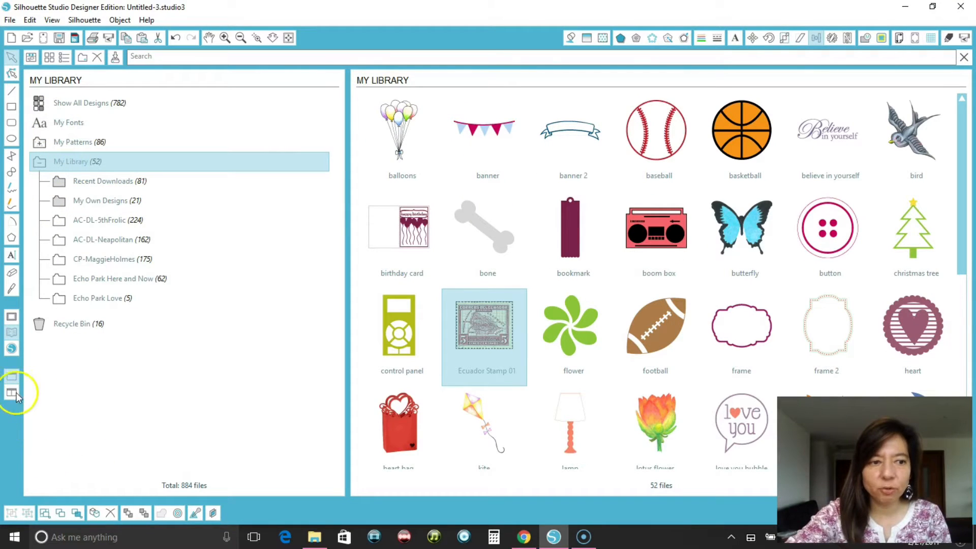
{"action": "left_click", "coordinate": [12, 320]}
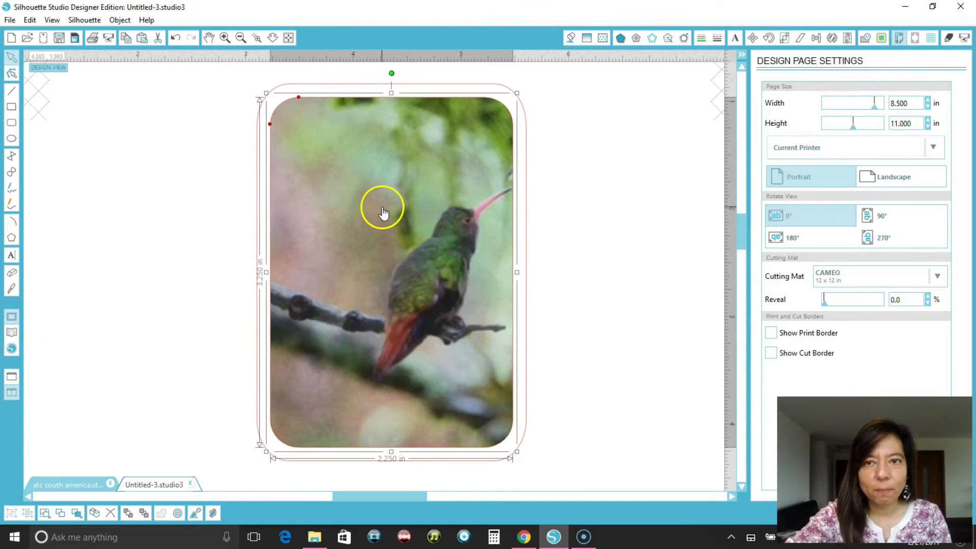
Compare the South America map patterns as fills for the inner rounded rectangle and keep the southamerica blue one
{"action": "left_click", "coordinate": [603, 40]}
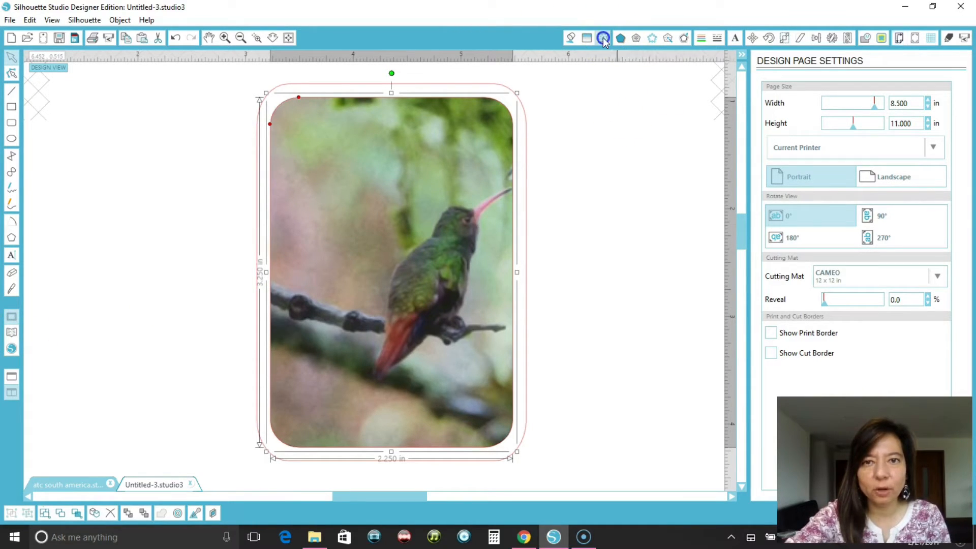
{"action": "left_click", "coordinate": [369, 101]}
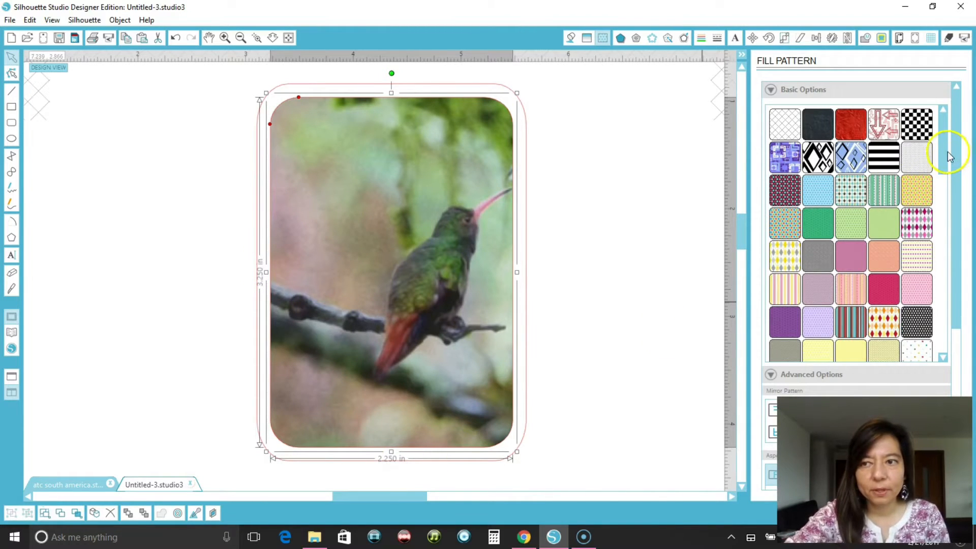
{"action": "left_click_drag", "start_coordinate": [941, 148], "coordinate": [959, 336]}
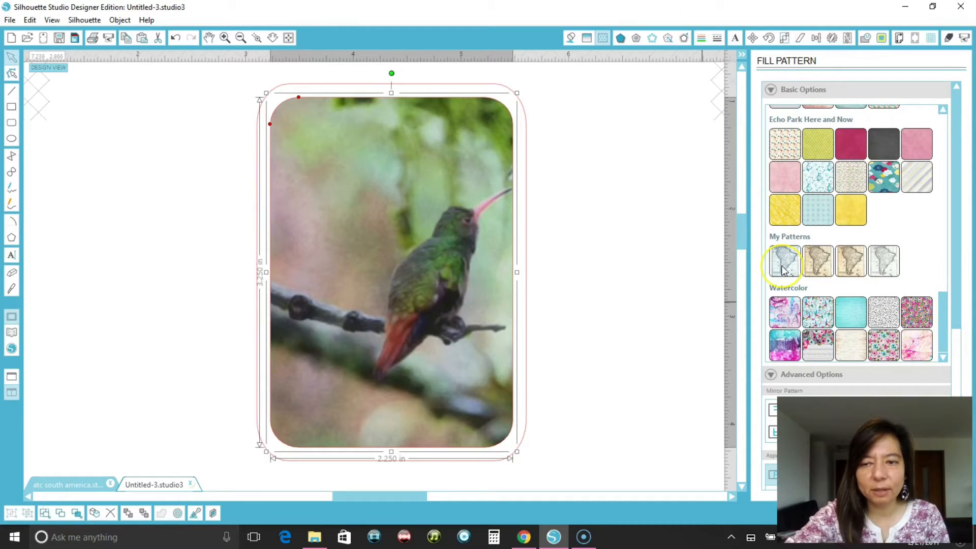
{"action": "left_click", "coordinate": [784, 267]}
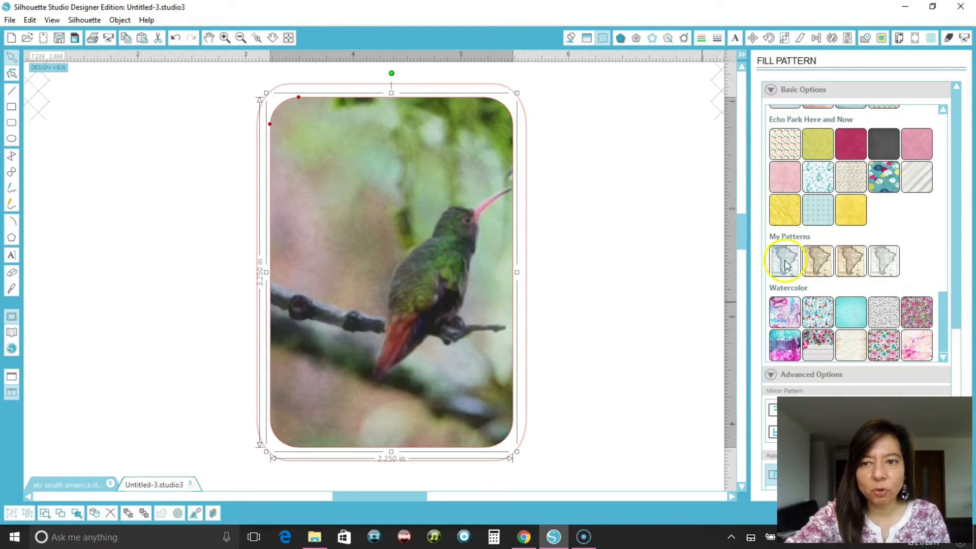
{"action": "left_click", "coordinate": [819, 264]}
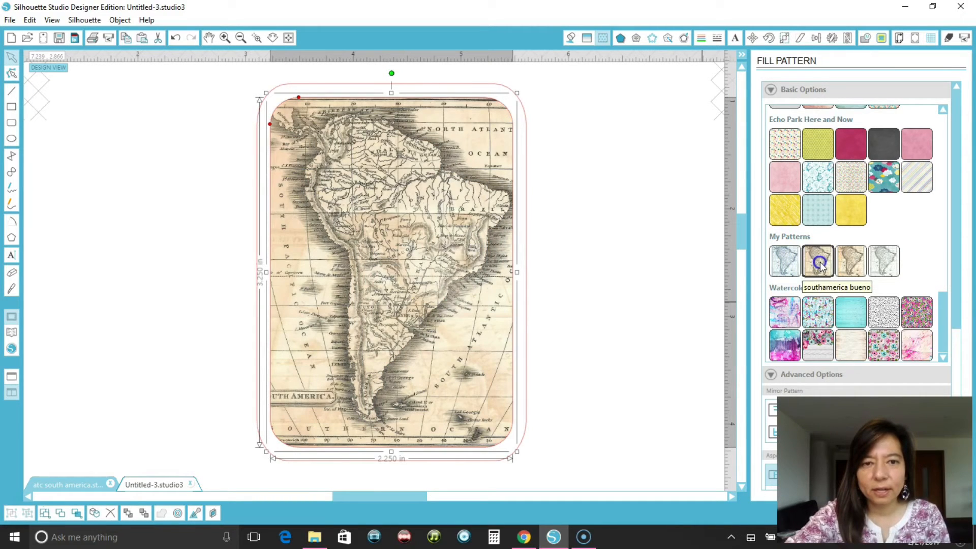
{"action": "left_click", "coordinate": [851, 262]}
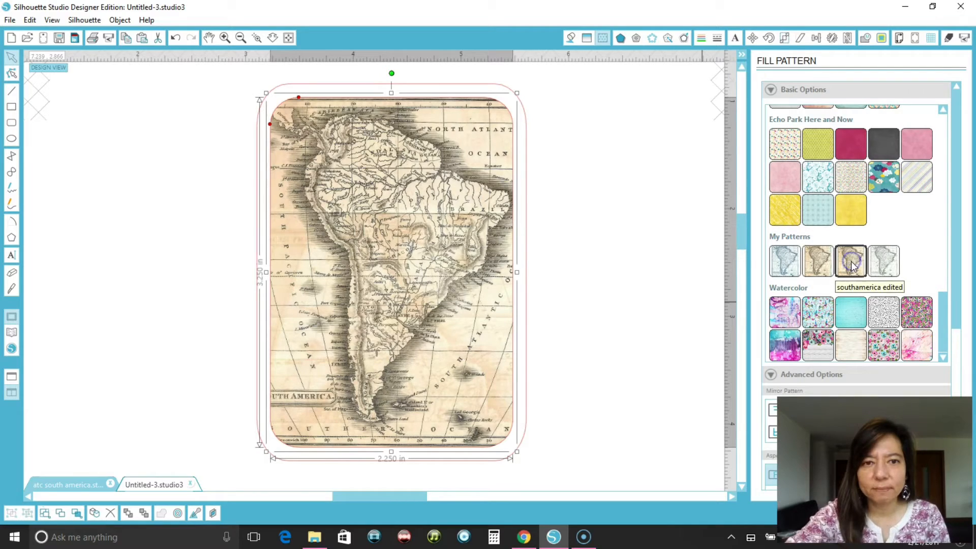
{"action": "left_click", "coordinate": [885, 264]}
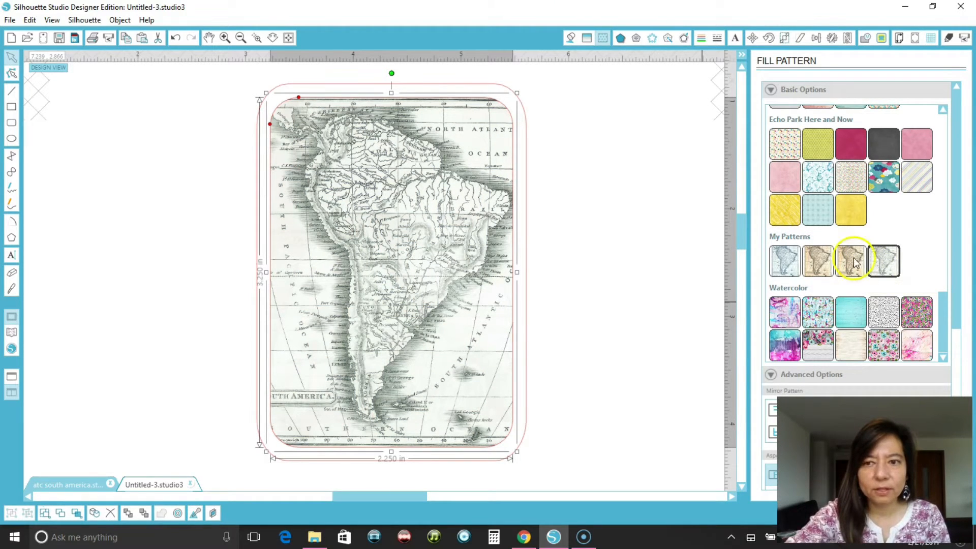
{"action": "left_click", "coordinate": [791, 267]}
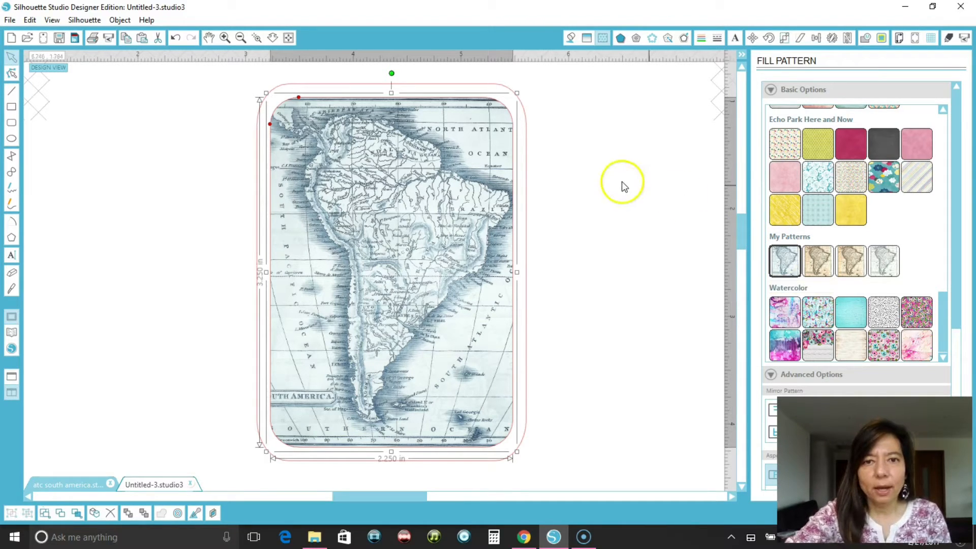
{"action": "left_click", "coordinate": [607, 178]}
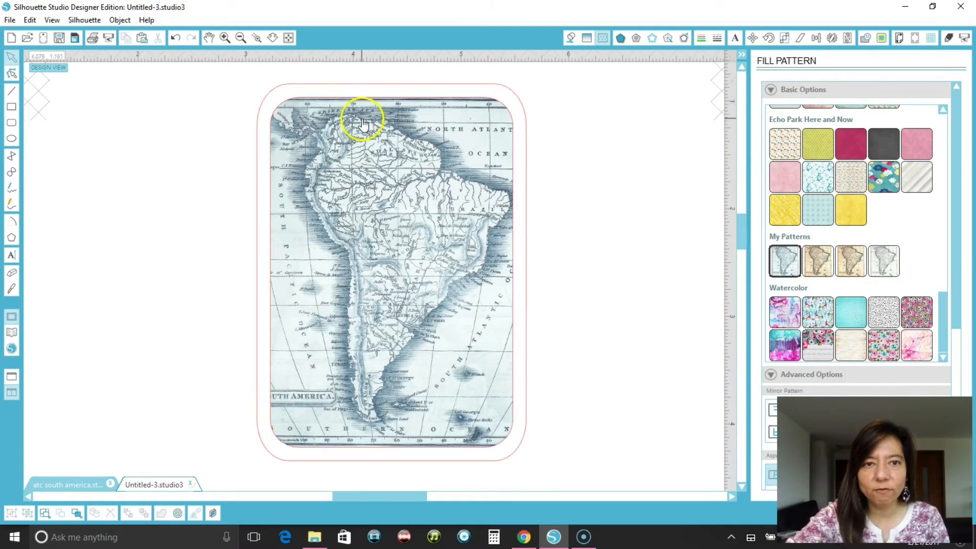
Examine the advanced fill pattern options for the inner rectangle, from mirroring and aspect ratio to scale, panning and transparency
{"action": "left_click", "coordinate": [367, 98]}
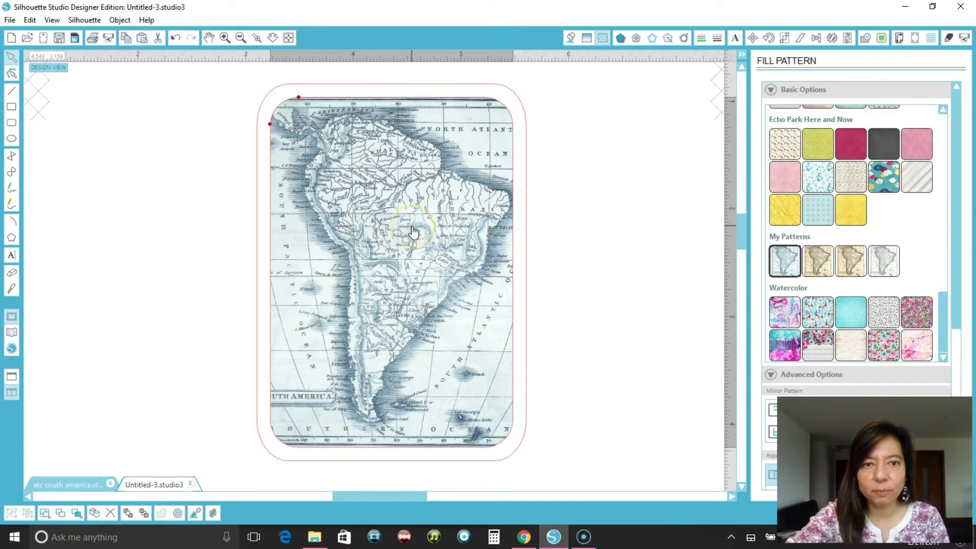
{"action": "left_click", "coordinate": [396, 318]}
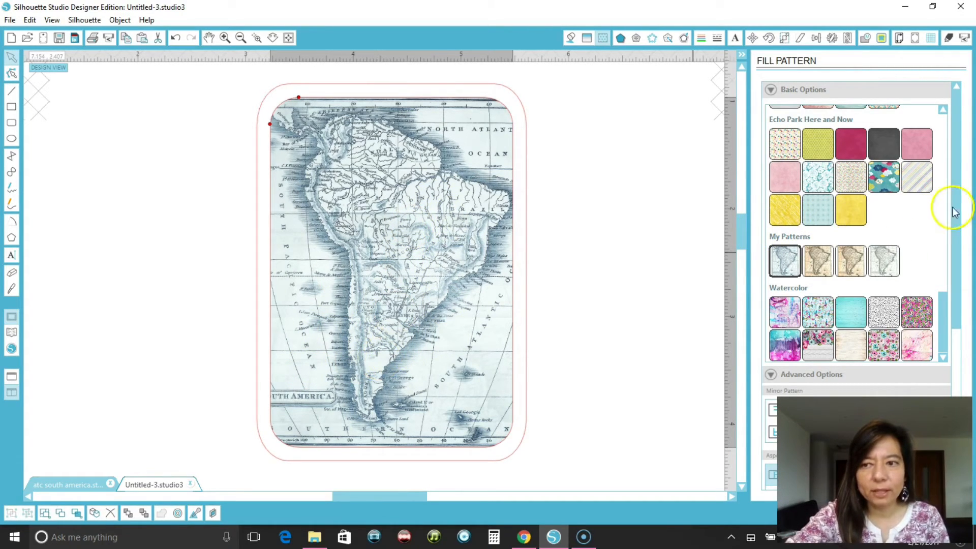
{"action": "left_click_drag", "start_coordinate": [957, 196], "coordinate": [956, 215]}
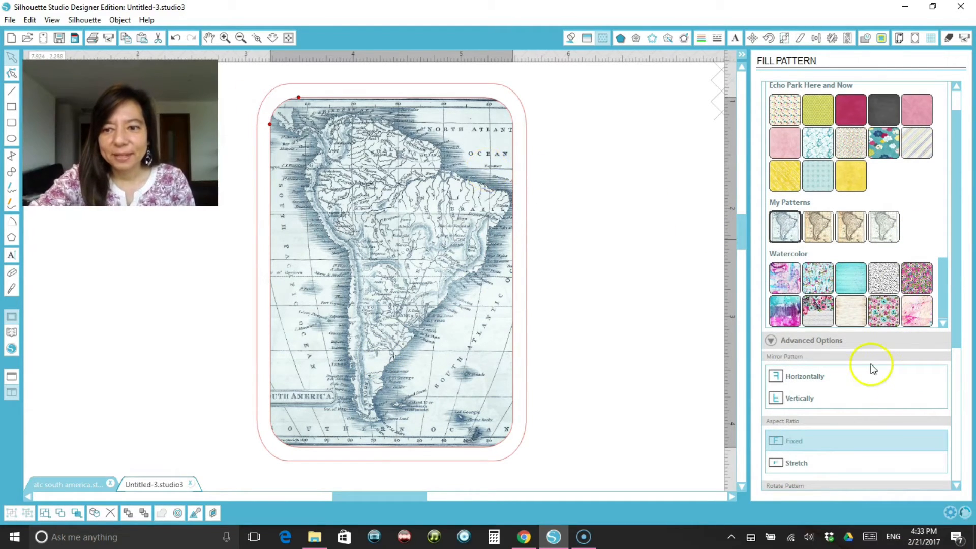
{"action": "scroll", "coordinate": [858, 392], "scroll_direction": "down", "scroll_amount": 1}
{"action": "scroll", "coordinate": [858, 394], "scroll_direction": "down", "scroll_amount": 3}
{"action": "scroll", "coordinate": [857, 394], "scroll_direction": "up", "scroll_amount": 4}
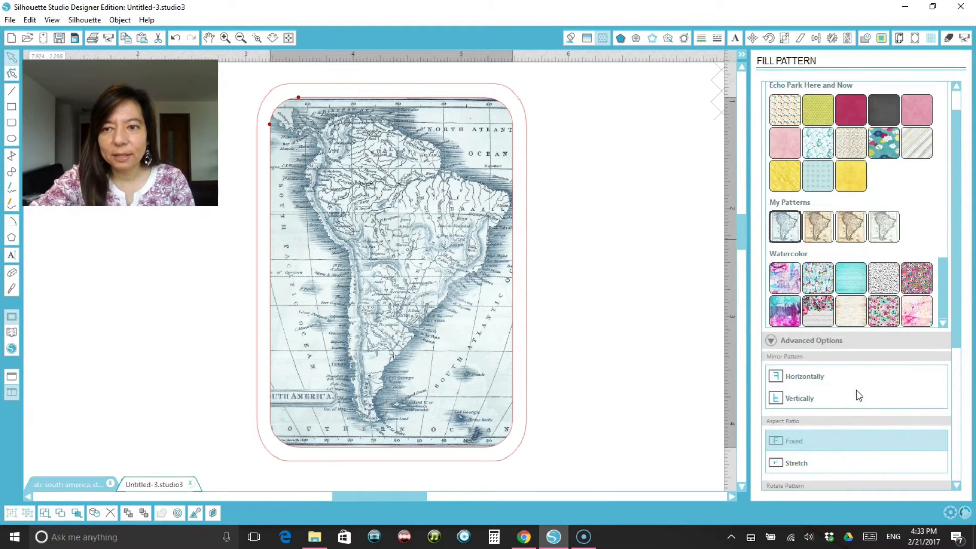
{"action": "left_click", "coordinate": [787, 345]}
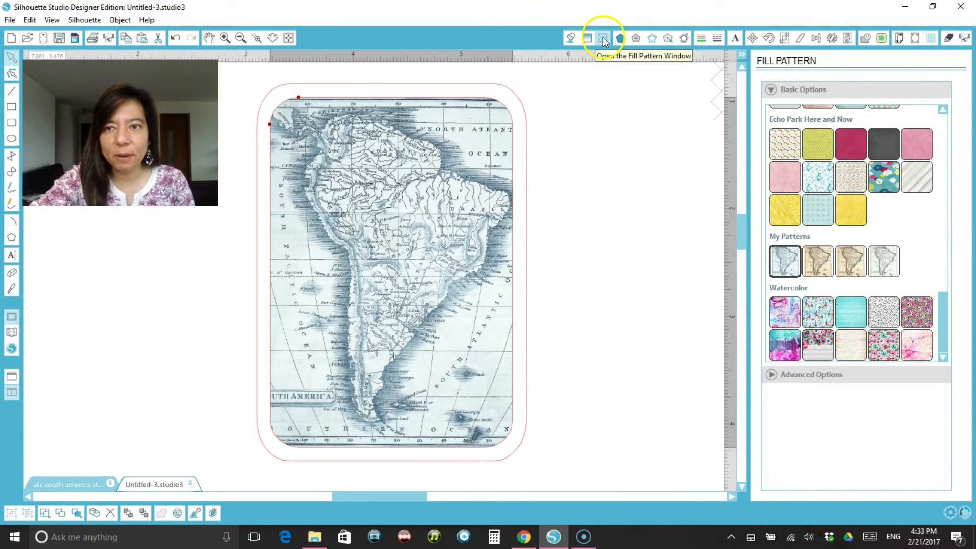
{"action": "left_click", "coordinate": [770, 376]}
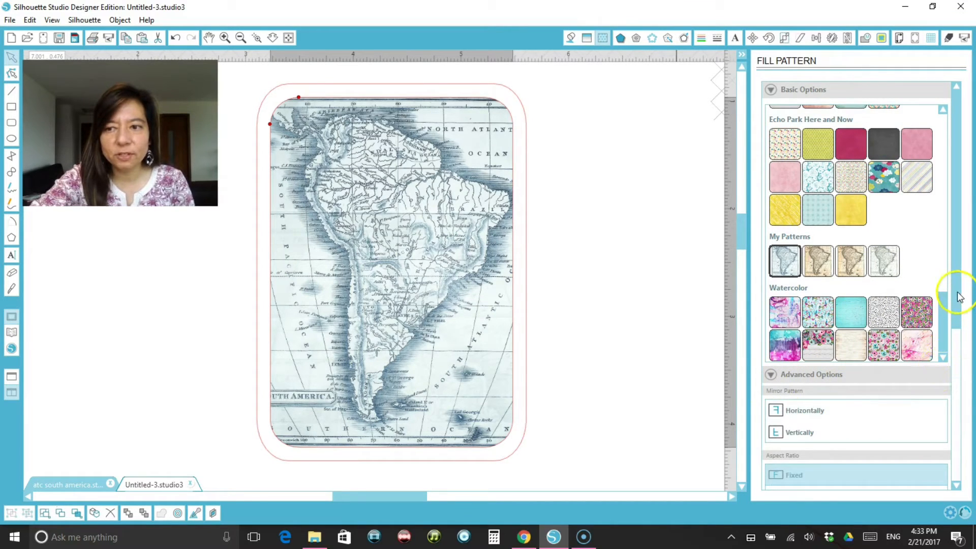
{"action": "left_click_drag", "start_coordinate": [959, 297], "coordinate": [958, 448]}
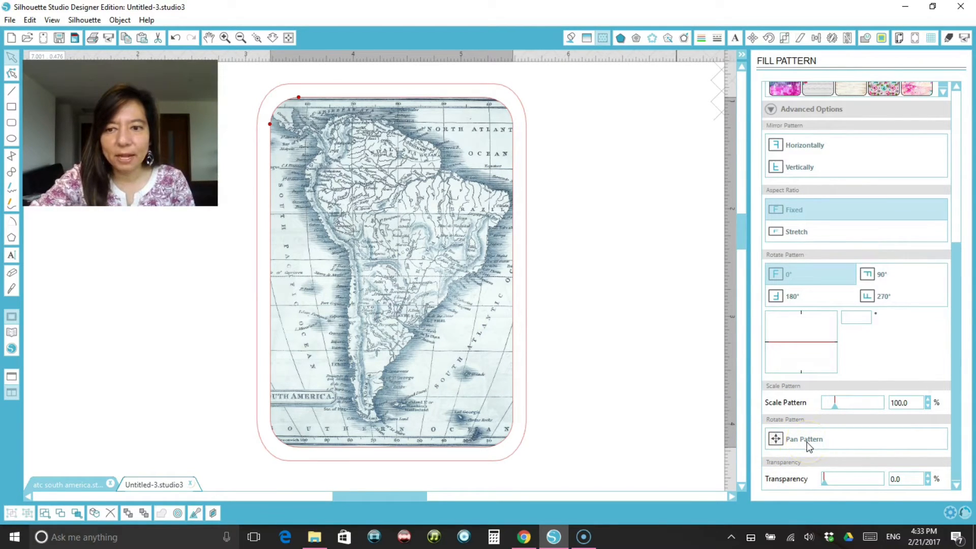
Pan the map pattern inside the inner rounded rectangle so the full South America title label fits within the card
{"action": "left_click", "coordinate": [421, 101]}
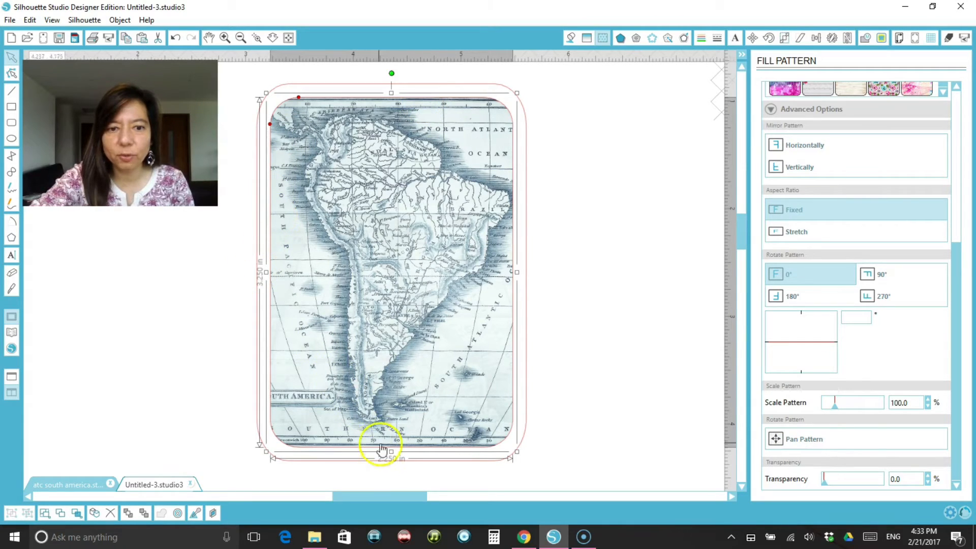
{"action": "left_click", "coordinate": [802, 446]}
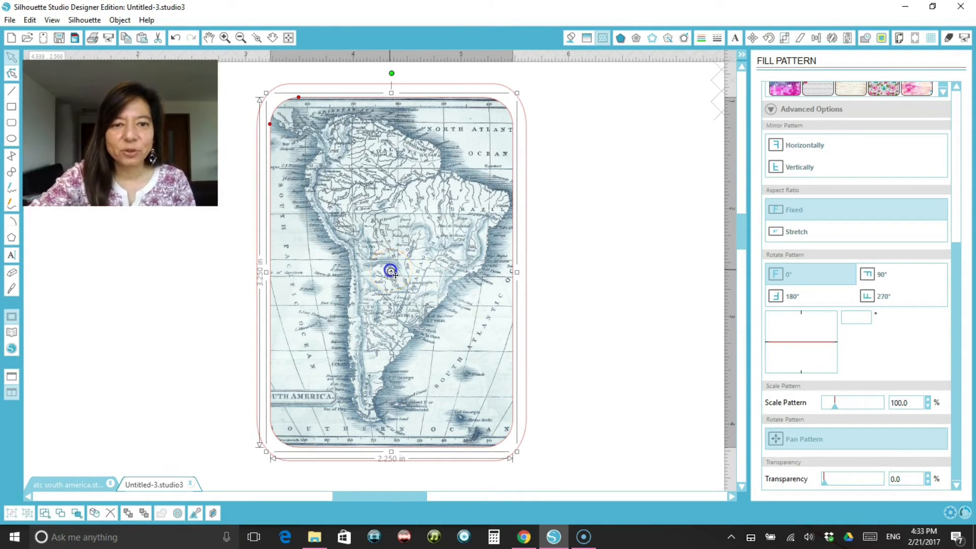
{"action": "left_click_drag", "start_coordinate": [391, 272], "coordinate": [404, 272]}
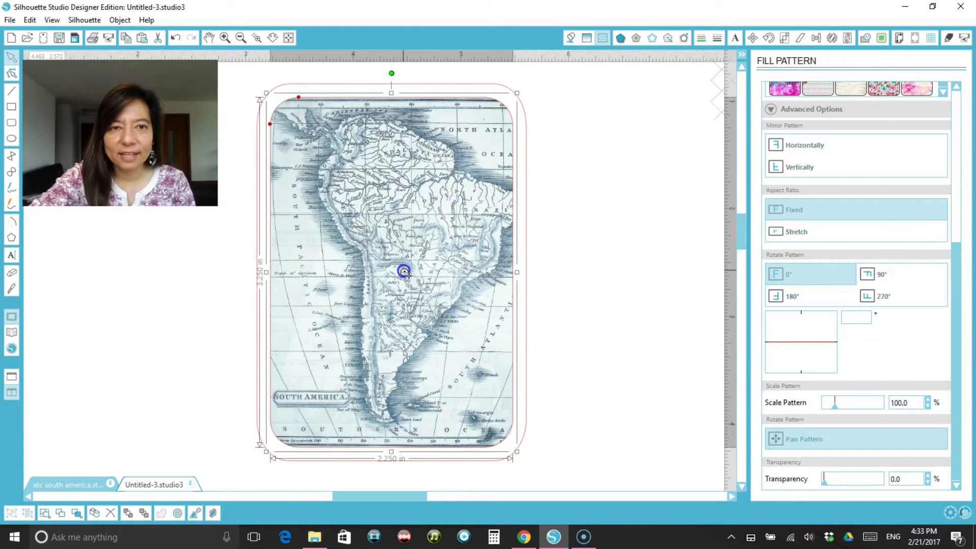
{"action": "left_click", "coordinate": [625, 269]}
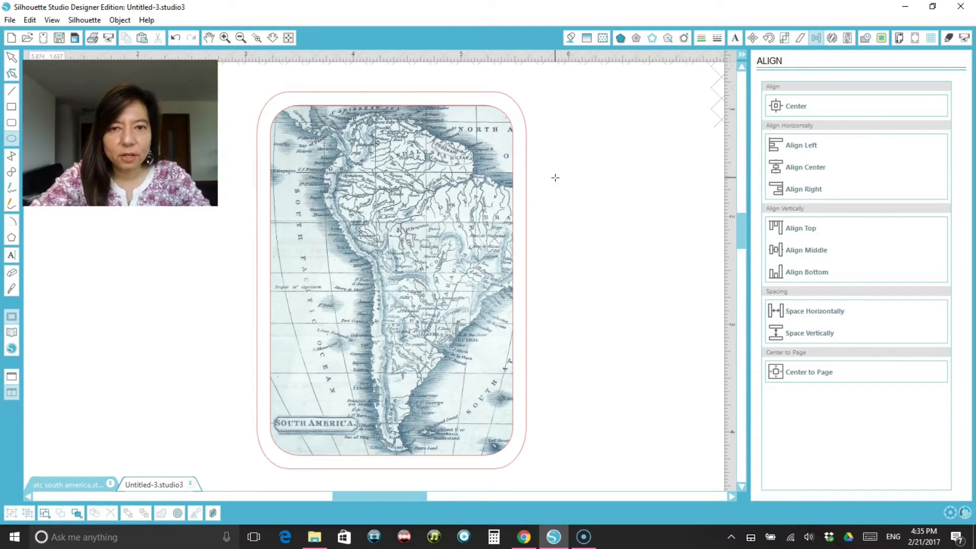
Draw a circle about 0.23 in across in the empty area to the right of the card
{"action": "left_click", "coordinate": [11, 140]}
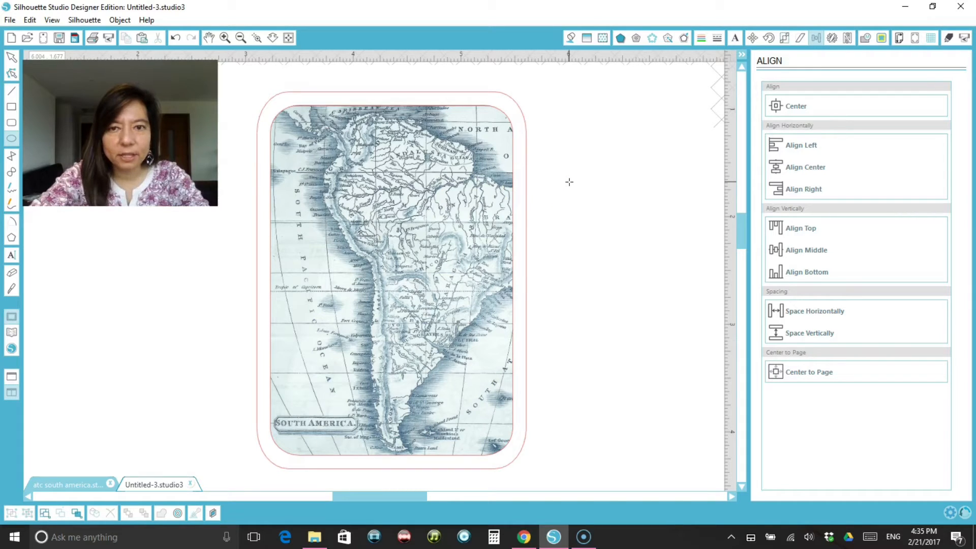
{"action": "left_click_drag", "start_coordinate": [569, 182], "coordinate": [589, 209]}
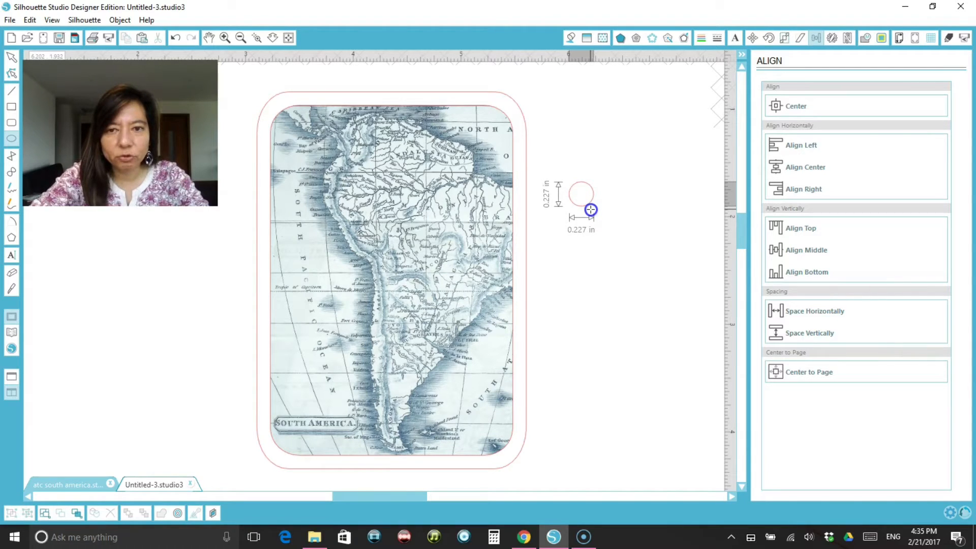
{"action": "left_click", "coordinate": [590, 210]}
{"action": "left_click", "coordinate": [625, 200]}
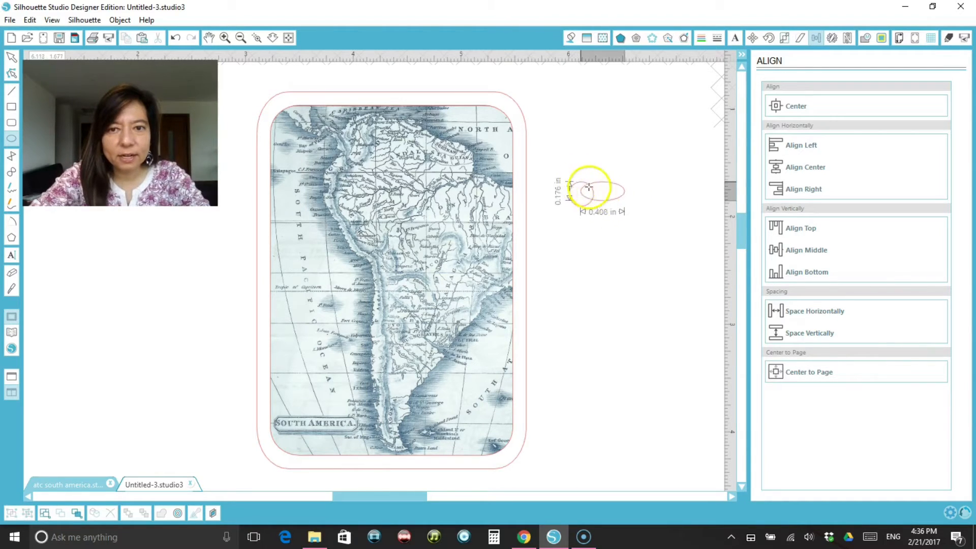
{"action": "left_click", "coordinate": [618, 192]}
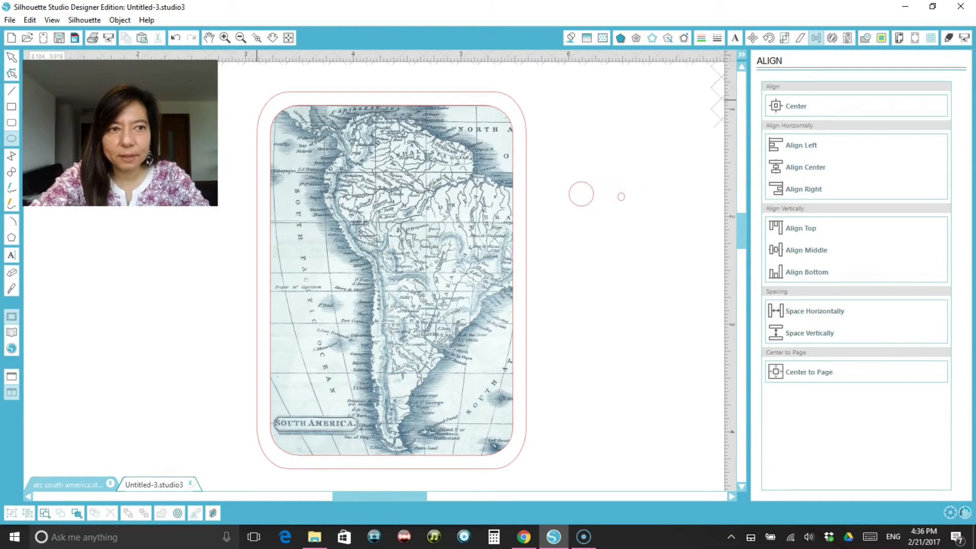
{"action": "left_click", "coordinate": [15, 53]}
{"action": "left_click", "coordinate": [625, 202]}
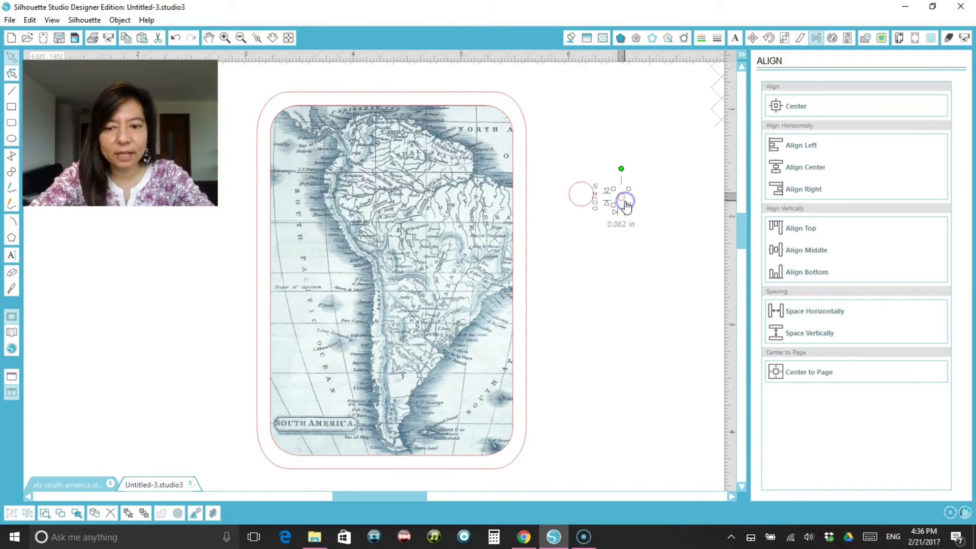
{"action": "key", "text": "Delete"}
Fill the circle with bright green (3FC600) and place it on the northwestern coast of the South America map
{"action": "left_click", "coordinate": [569, 198]}
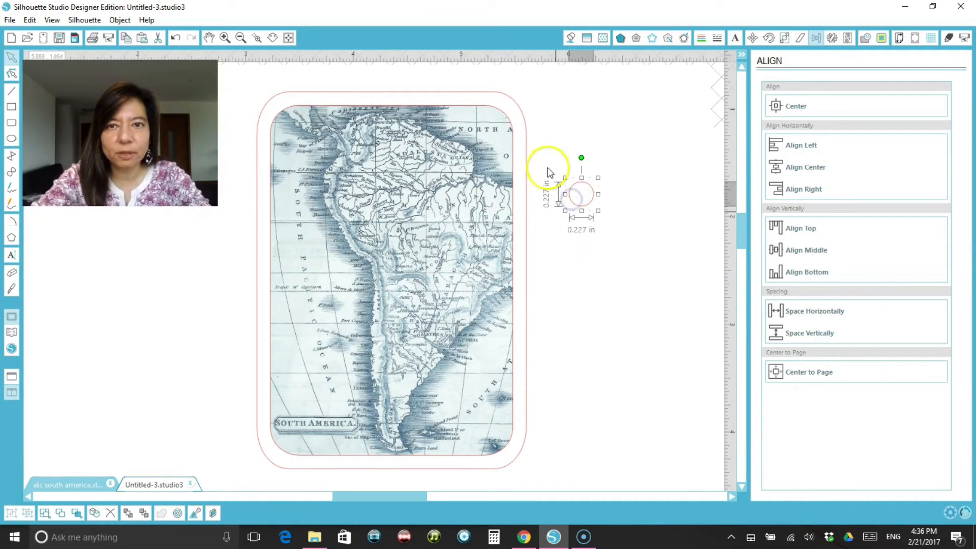
{"action": "left_click", "coordinate": [571, 38]}
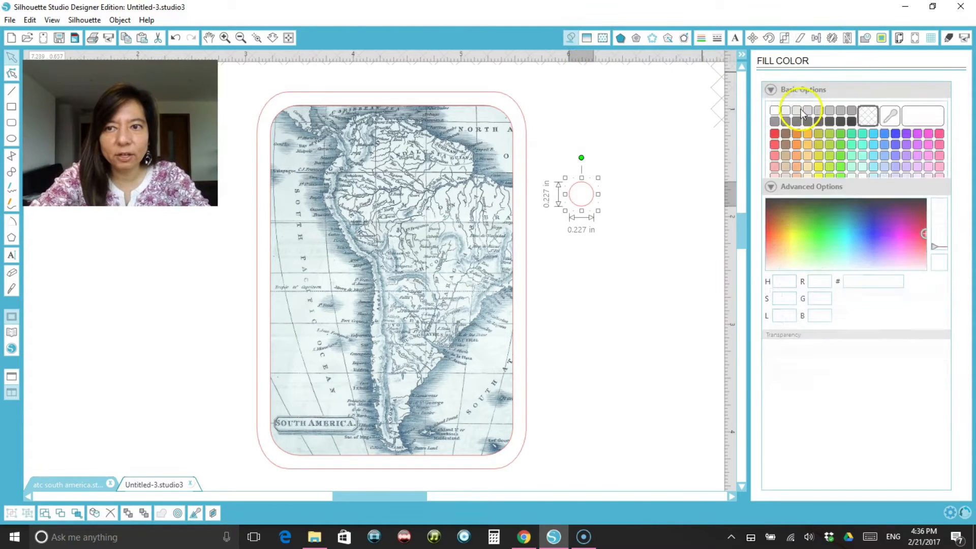
{"action": "left_click", "coordinate": [839, 136]}
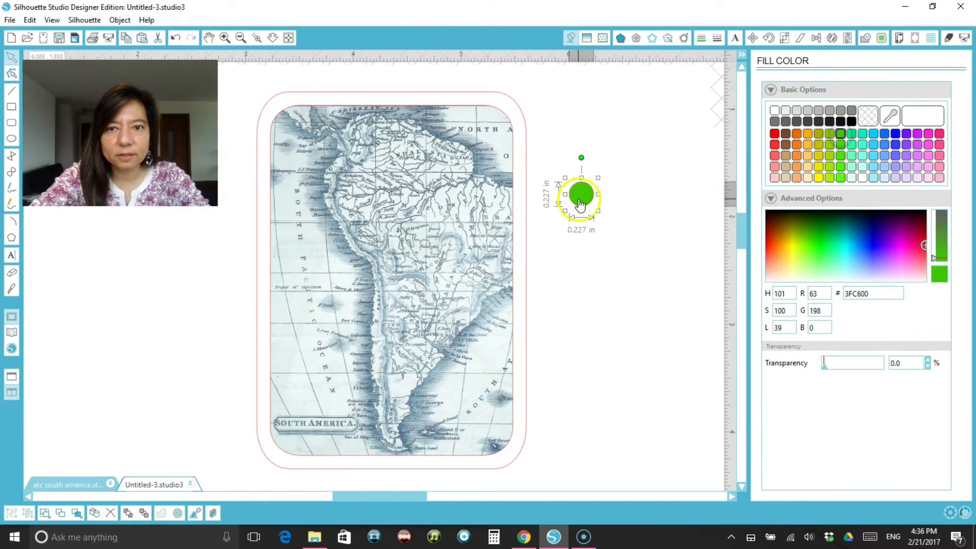
{"action": "left_click_drag", "start_coordinate": [581, 194], "coordinate": [347, 186]}
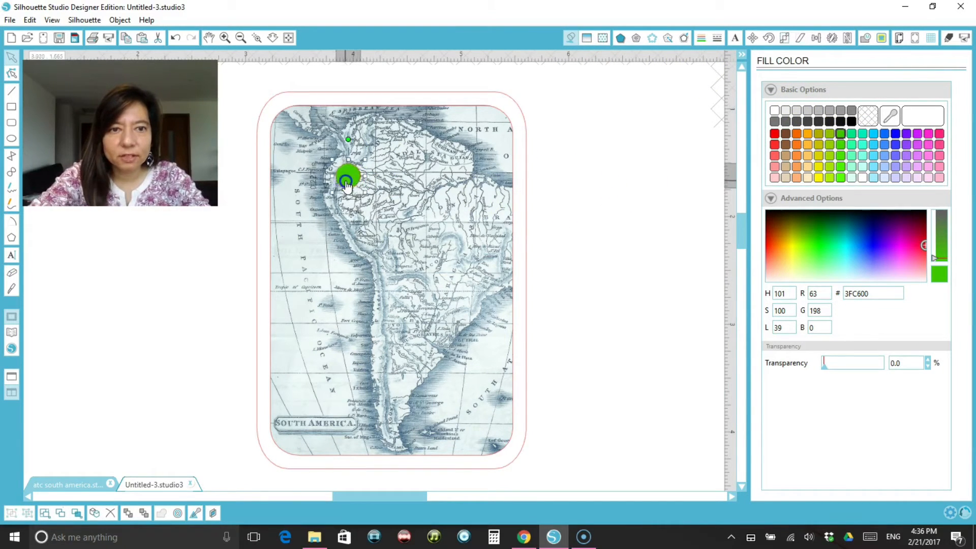
{"action": "left_click", "coordinate": [592, 227]}
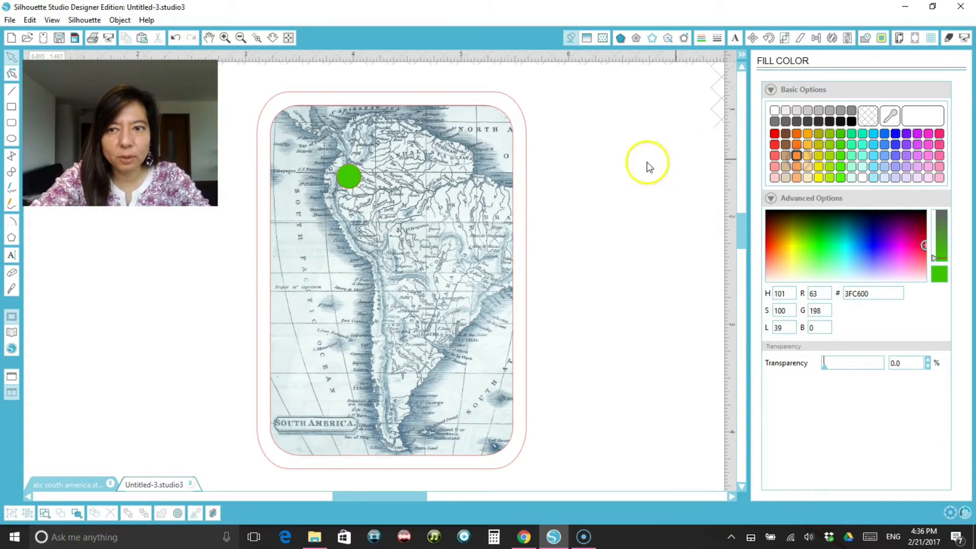
Try orange (FF8B38) as the fill of the circle on the map, and settle on a custom dark green
{"action": "left_click", "coordinate": [349, 175]}
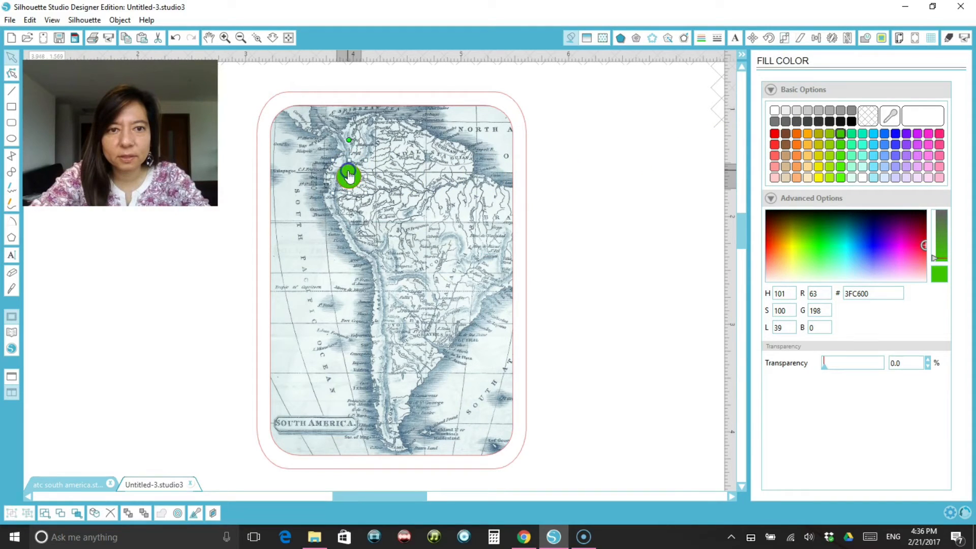
{"action": "left_click", "coordinate": [796, 156]}
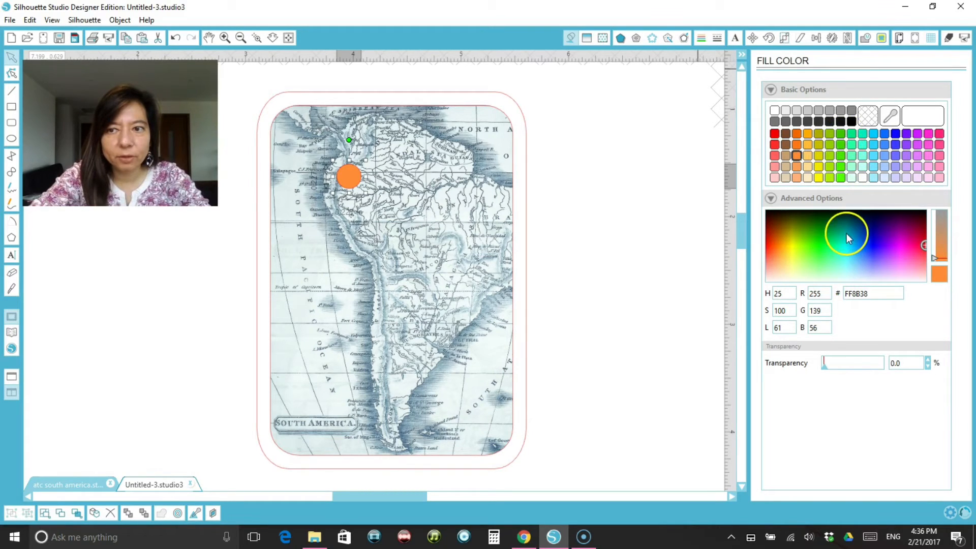
{"action": "mouse_move", "coordinate": [825, 224]}
{"action": "left_mouse_down"}
{"action": "mouse_move", "coordinate": [825, 235]}
{"action": "mouse_move", "coordinate": [816, 222]}
{"action": "left_mouse_up"}
{"action": "left_click", "coordinate": [609, 247]}
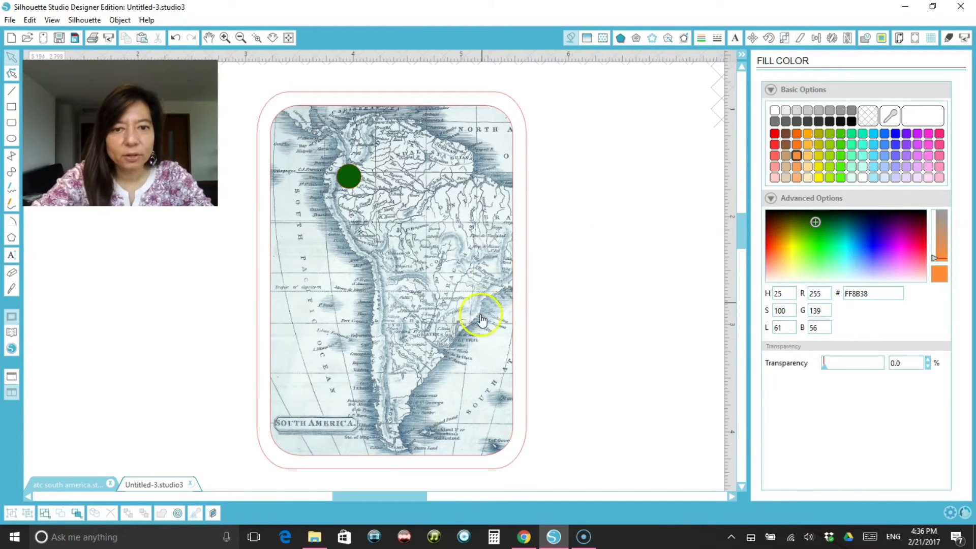
Insert the IMG_0458 stamp image from the My Own Designs library folder into the card drawing
{"action": "left_click", "coordinate": [16, 336]}
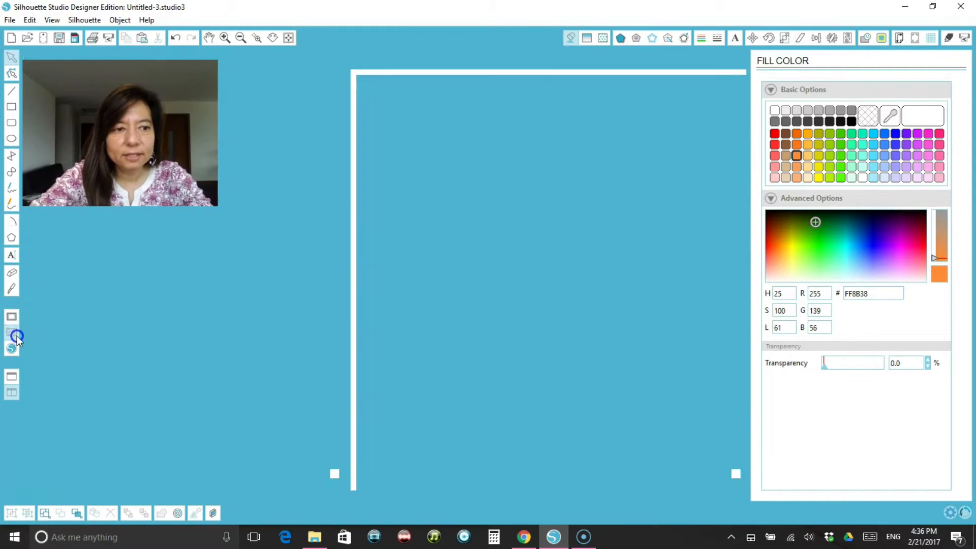
{"action": "scroll", "coordinate": [629, 290], "scroll_direction": "down", "scroll_amount": 1}
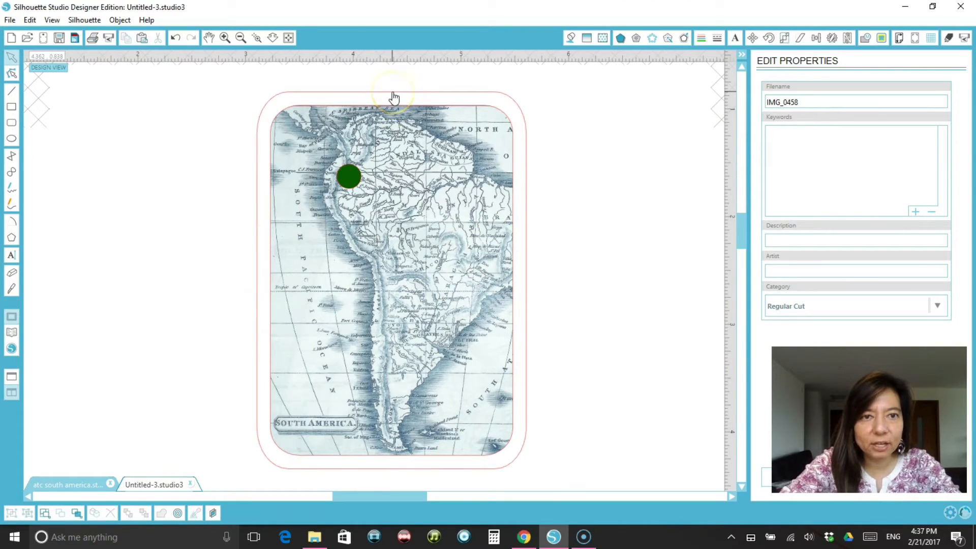
{"action": "left_click", "coordinate": [204, 156]}
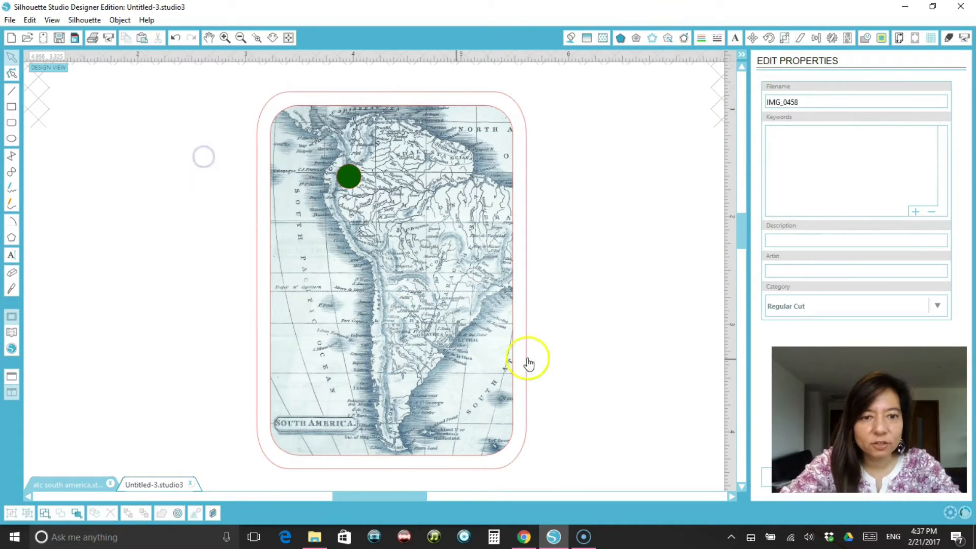
{"action": "left_click", "coordinate": [11, 348]}
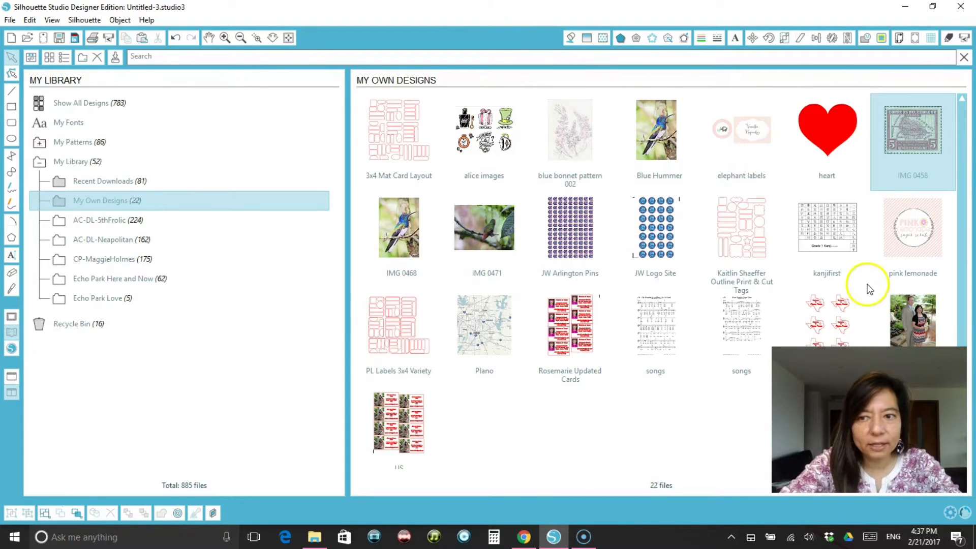
{"action": "scroll", "coordinate": [618, 394], "scroll_direction": "down", "scroll_amount": 1}
{"action": "scroll", "coordinate": [618, 395], "scroll_direction": "up", "scroll_amount": 1}
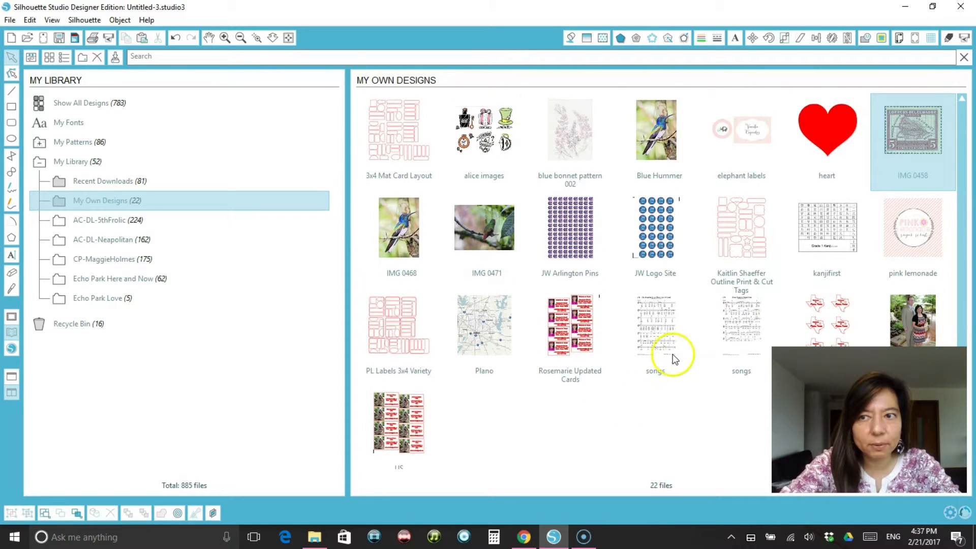
{"action": "double_click", "coordinate": [926, 138]}
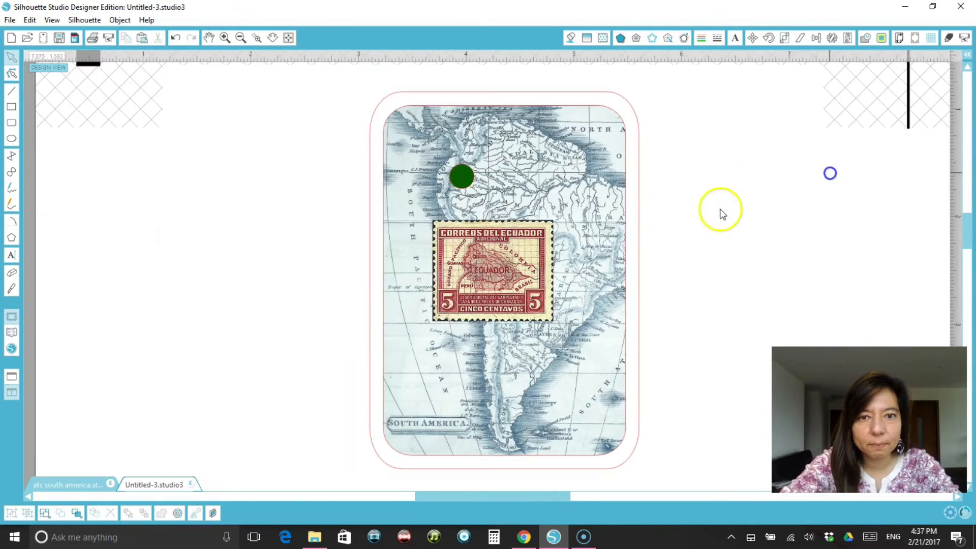
Resize the Ecuador stamp to about 0.91 in wide, tilt it slightly clockwise, and place it in the map's lower-right corner
{"action": "left_click", "coordinate": [500, 267]}
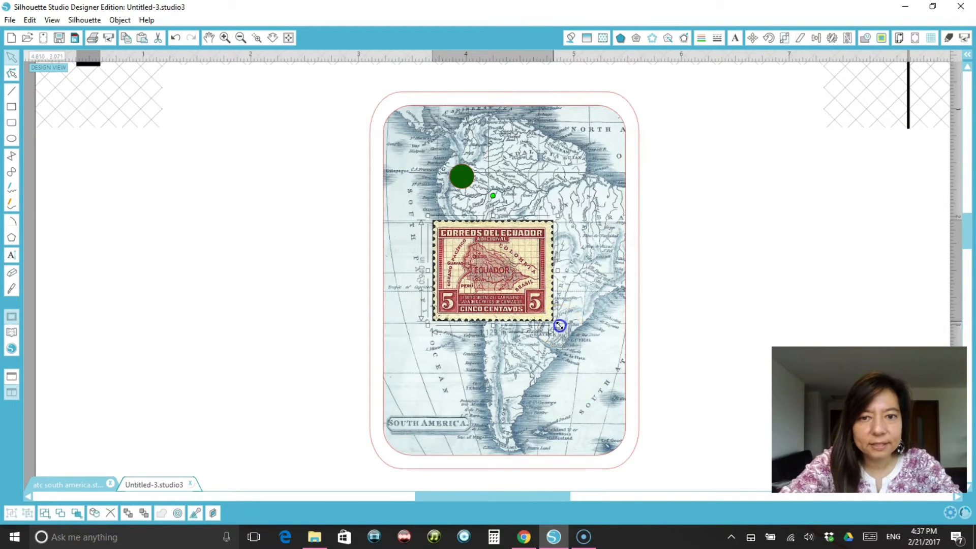
{"action": "left_click_drag", "start_coordinate": [558, 325], "coordinate": [514, 289]}
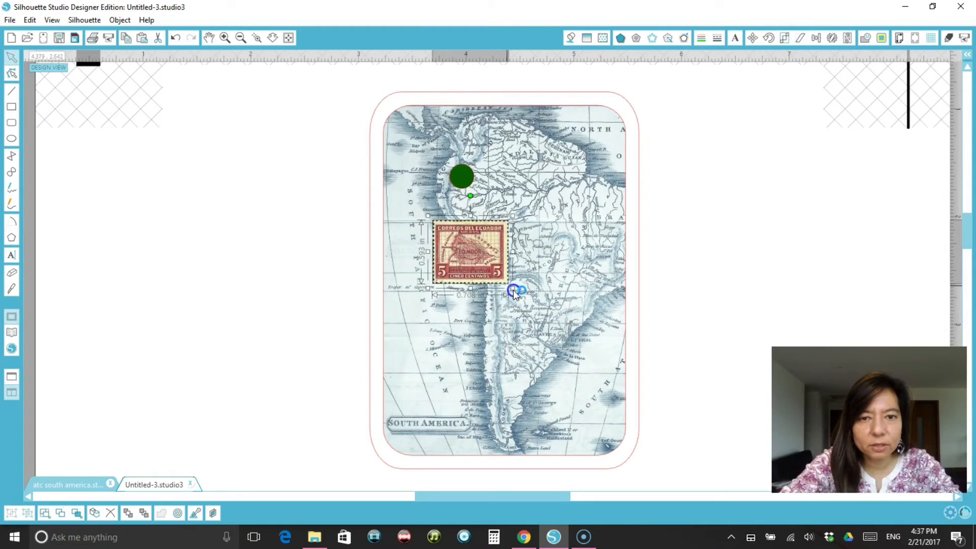
{"action": "left_click_drag", "start_coordinate": [474, 261], "coordinate": [568, 404]}
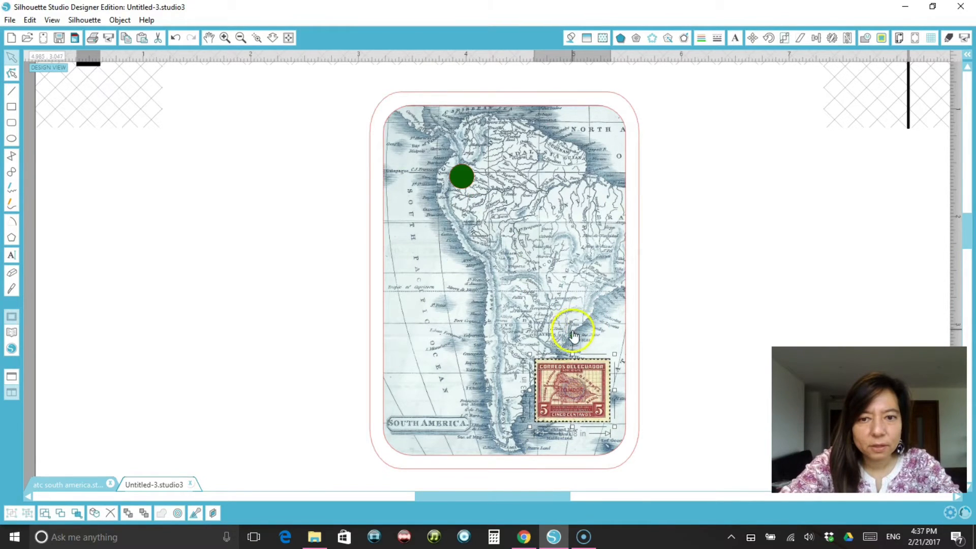
{"action": "mouse_move", "coordinate": [573, 333]}
{"action": "left_mouse_down"}
{"action": "mouse_move", "coordinate": [597, 345]}
{"action": "mouse_move", "coordinate": [592, 335]}
{"action": "left_mouse_up"}
{"action": "left_click_drag", "start_coordinate": [571, 392], "coordinate": [584, 418]}
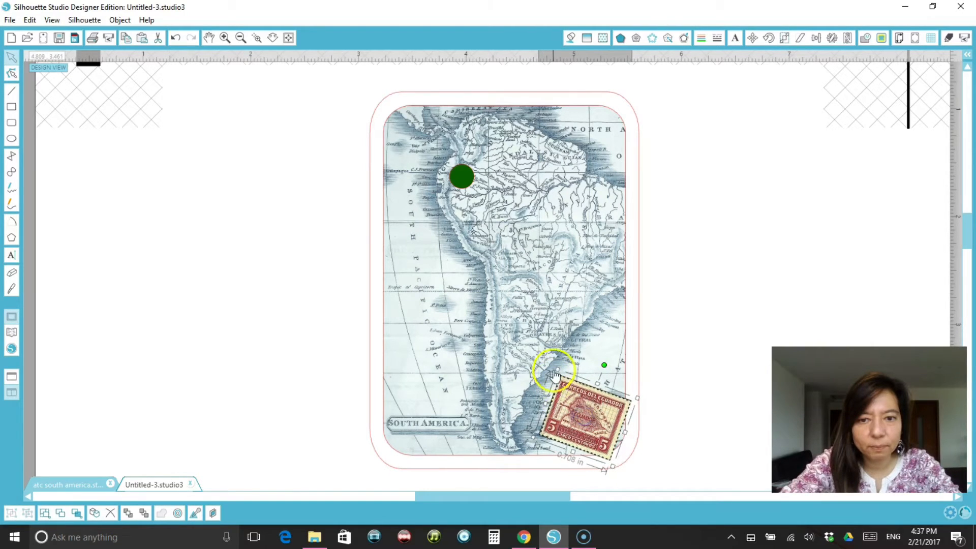
{"action": "left_click_drag", "start_coordinate": [556, 368], "coordinate": [535, 344]}
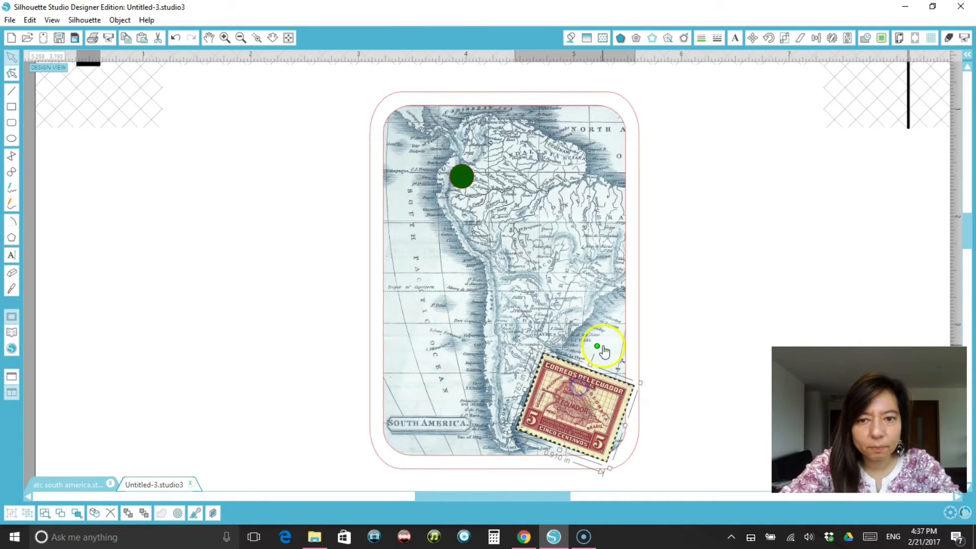
{"action": "left_click_drag", "start_coordinate": [602, 349], "coordinate": [584, 342]}
{"action": "left_click", "coordinate": [695, 344]}
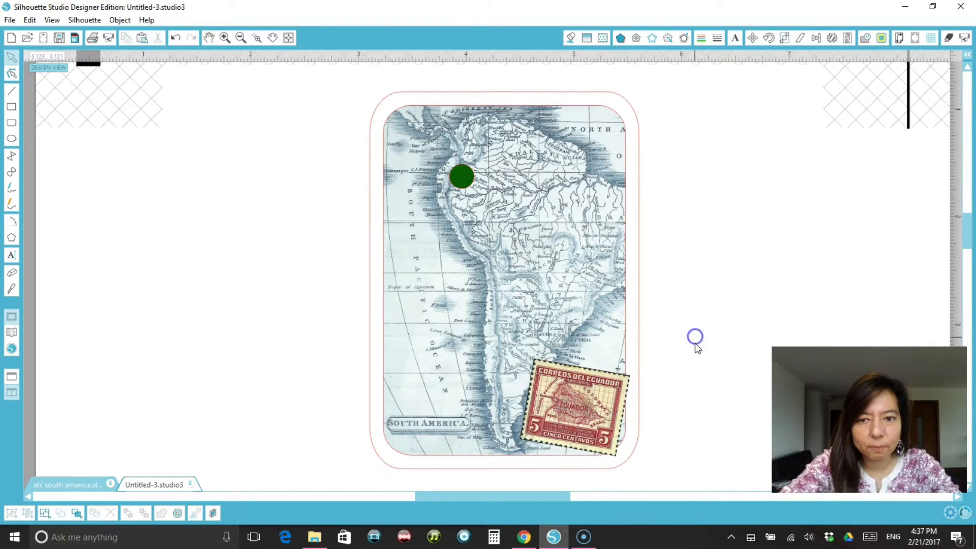
Insert the Blue Hummer photo from the My Own Designs library folder into the card drawing
{"action": "left_click", "coordinate": [239, 37]}
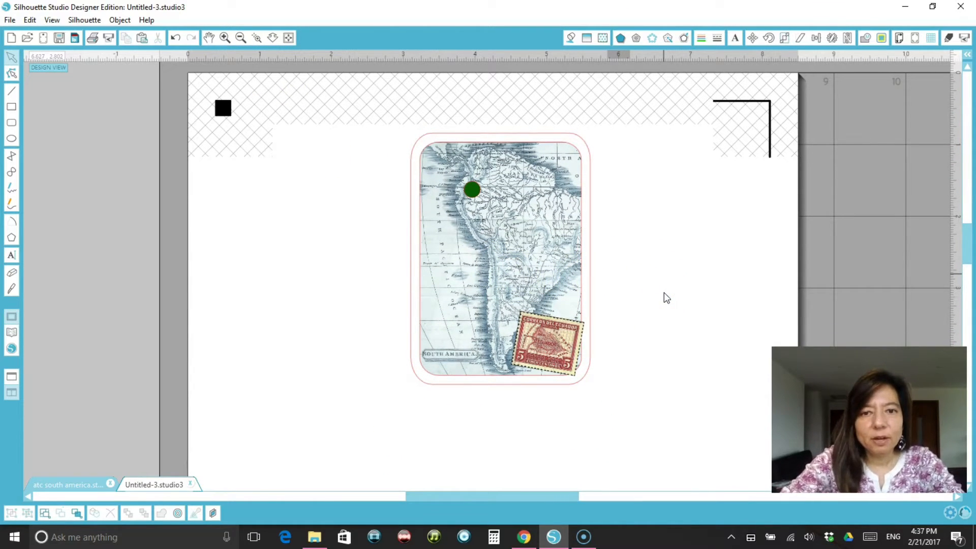
{"action": "left_click", "coordinate": [518, 299]}
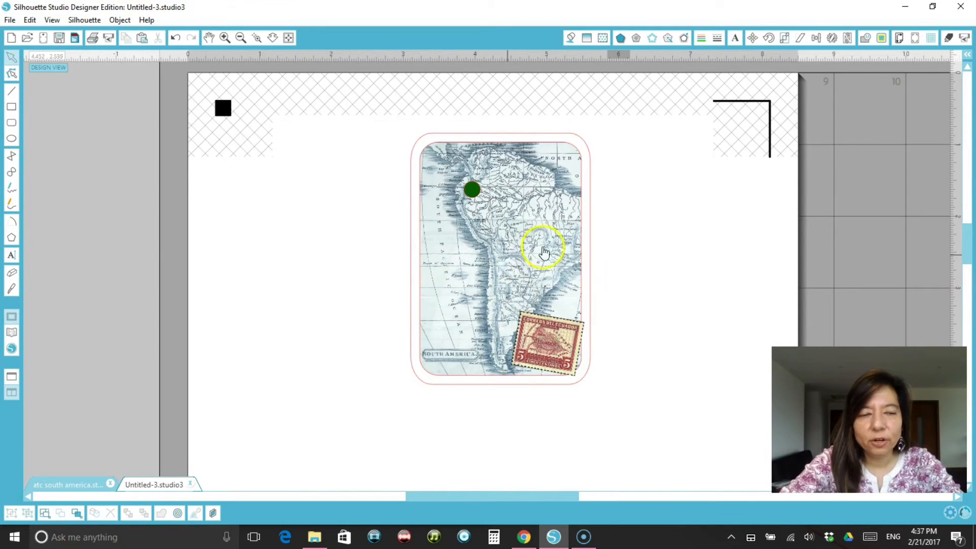
{"action": "left_click", "coordinate": [12, 333]}
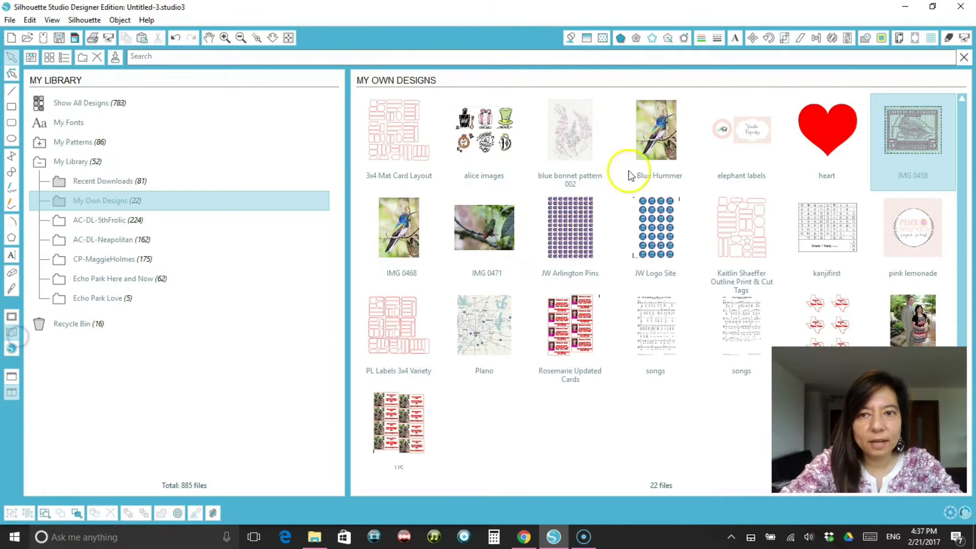
{"action": "double_click", "coordinate": [655, 136]}
Shrink the hummingbird photo to about 2.35 in wide and position it over the map card
{"action": "mouse_move", "coordinate": [497, 259]}
{"action": "left_mouse_down"}
{"action": "mouse_move", "coordinate": [568, 272]}
{"action": "mouse_move", "coordinate": [703, 270]}
{"action": "mouse_move", "coordinate": [716, 249]}
{"action": "mouse_move", "coordinate": [649, 226]}
{"action": "mouse_move", "coordinate": [502, 221]}
{"action": "mouse_move", "coordinate": [514, 256]}
{"action": "left_mouse_up"}
{"action": "left_click", "coordinate": [589, 376]}
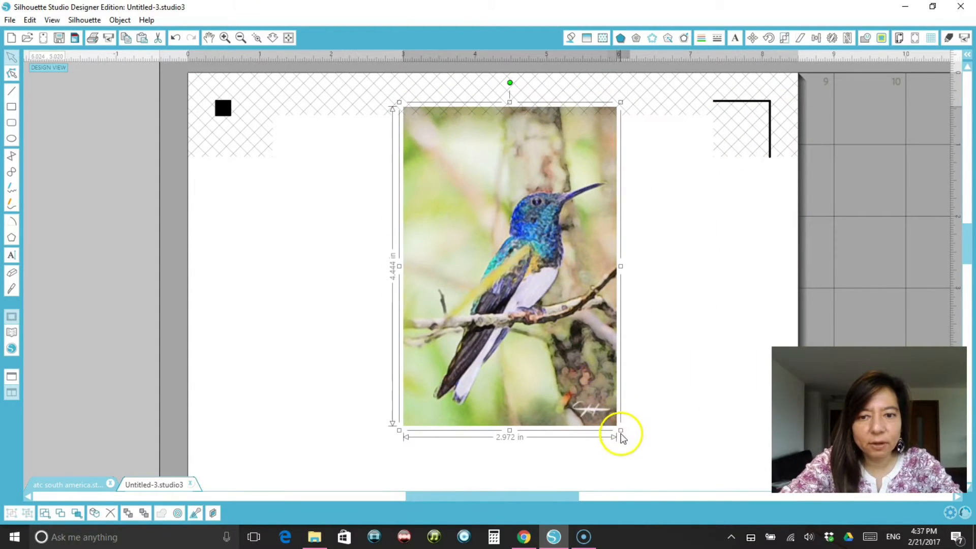
{"action": "left_click_drag", "start_coordinate": [599, 420], "coordinate": [549, 381]}
{"action": "left_click_drag", "start_coordinate": [454, 250], "coordinate": [527, 263]}
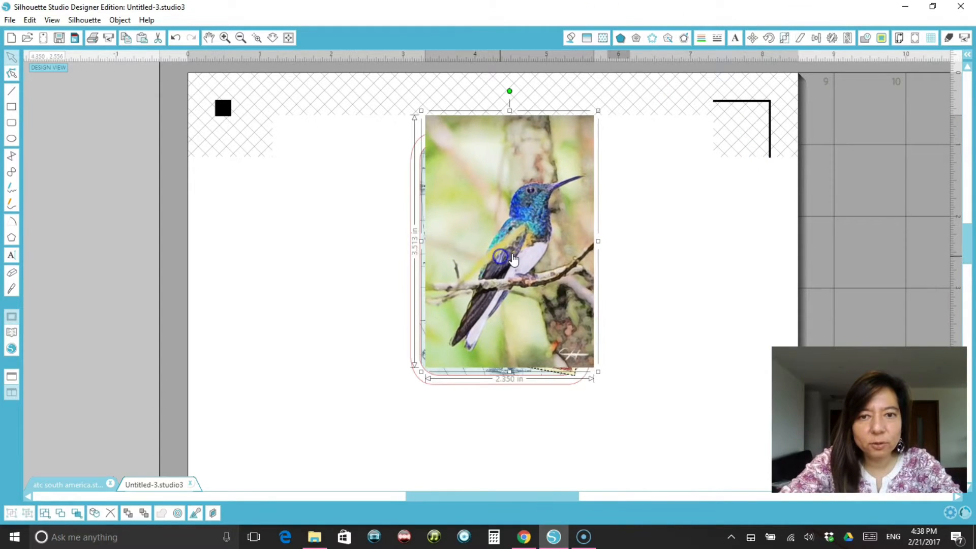
Try to send the hummingbird photo backward twice, and move it clear of the card to the right side of the page
{"action": "right_click", "coordinate": [512, 254]}
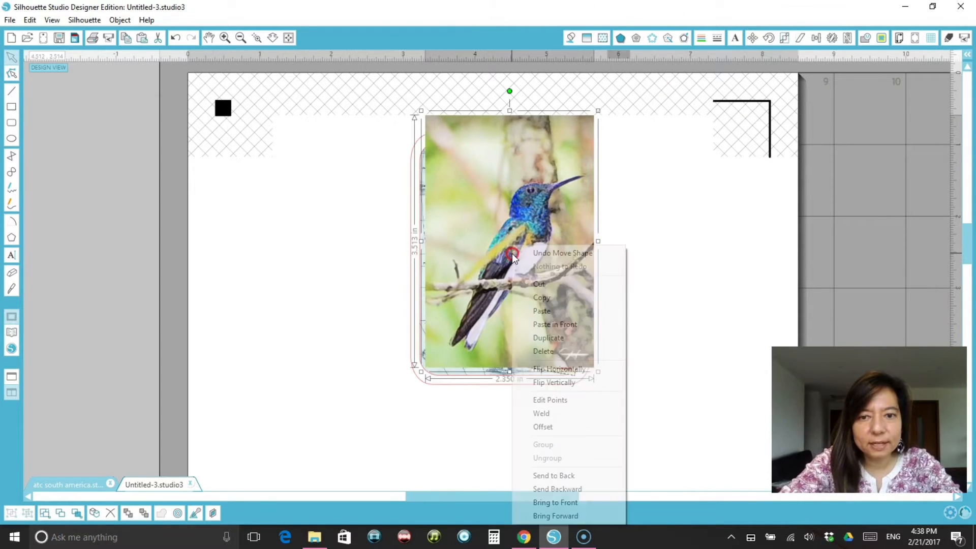
{"action": "left_click", "coordinate": [575, 489]}
{"action": "right_click", "coordinate": [499, 191]}
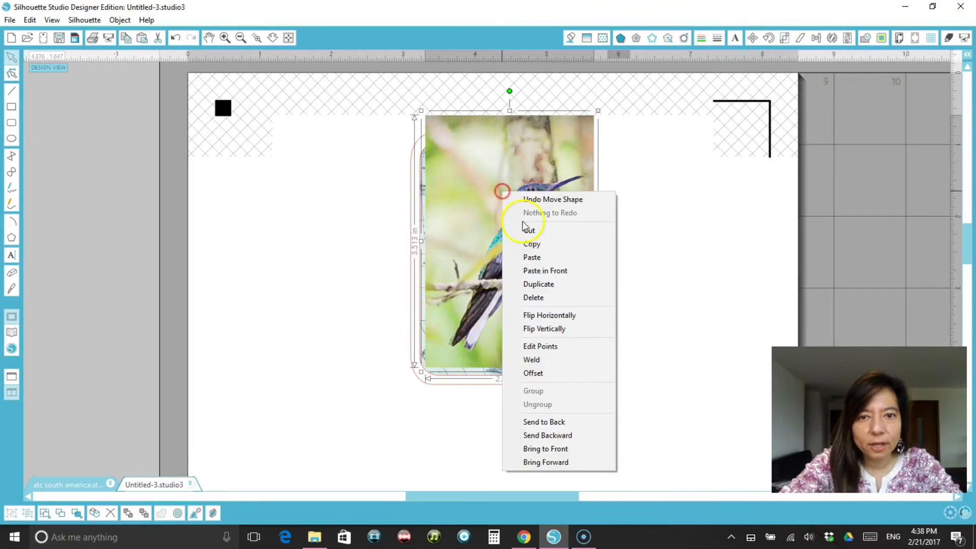
{"action": "left_click", "coordinate": [551, 435]}
{"action": "left_click_drag", "start_coordinate": [523, 218], "coordinate": [737, 223]}
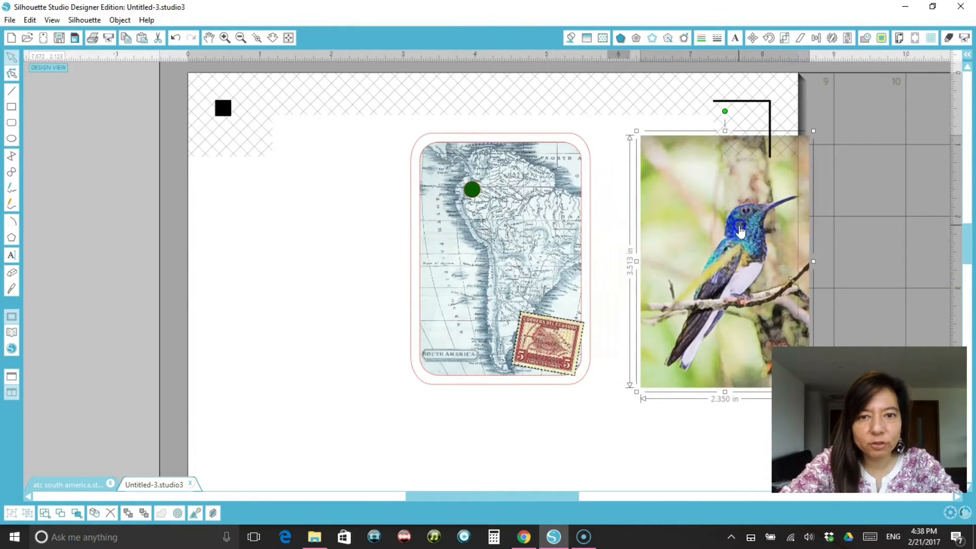
Bring the green circle marker and the Ecuador stamp to the front of the stacking order
{"action": "left_click", "coordinate": [472, 194]}
{"action": "right_click", "coordinate": [472, 194]}
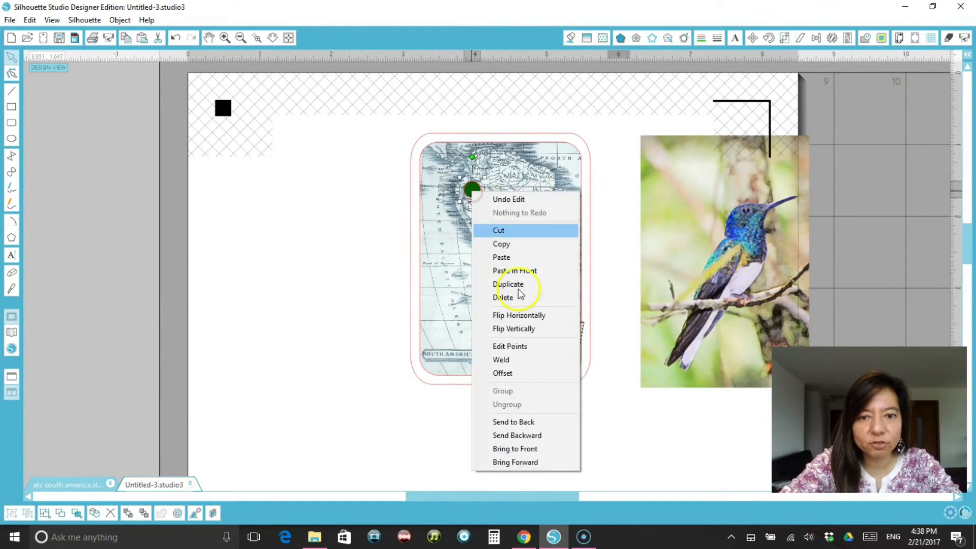
{"action": "left_click", "coordinate": [529, 454]}
{"action": "left_click_drag", "start_coordinate": [524, 337], "coordinate": [542, 339]}
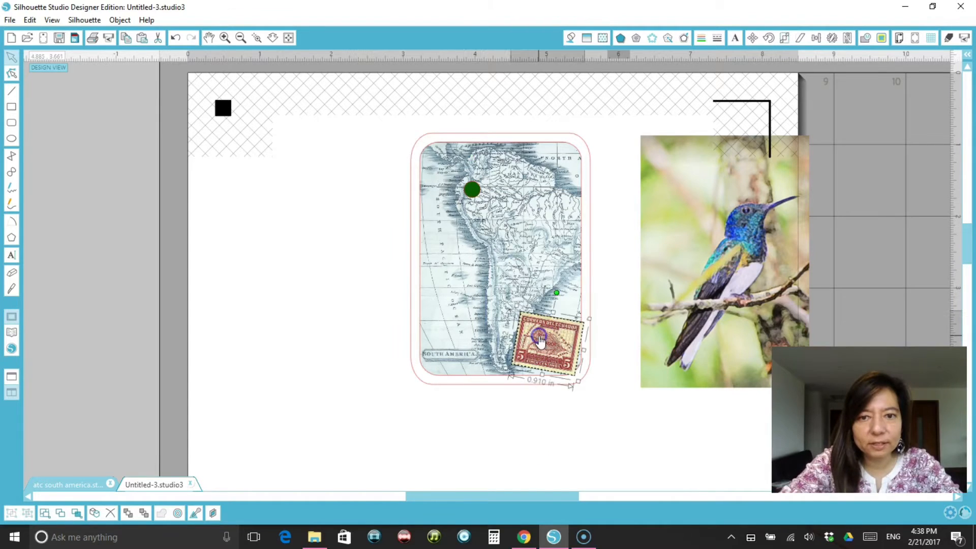
{"action": "right_click", "coordinate": [540, 335]}
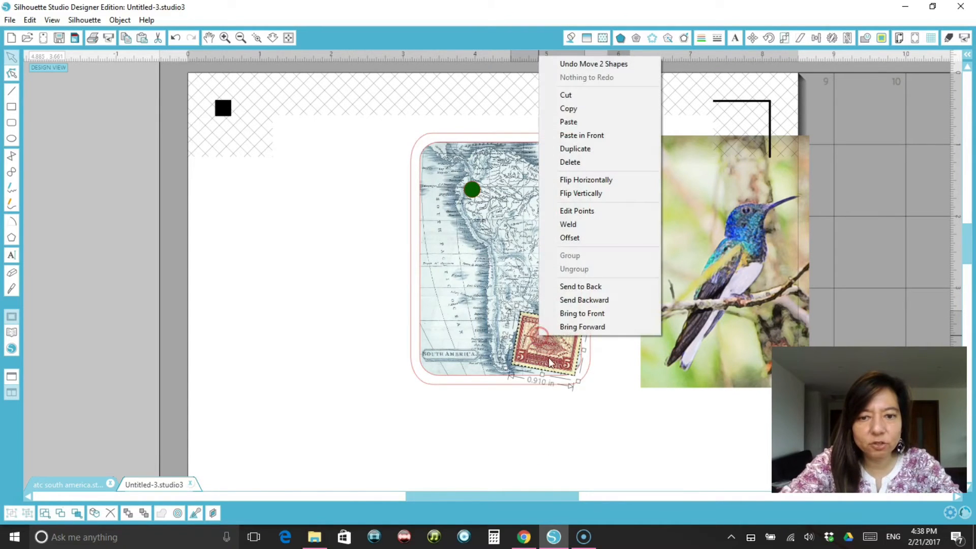
{"action": "left_click", "coordinate": [593, 313]}
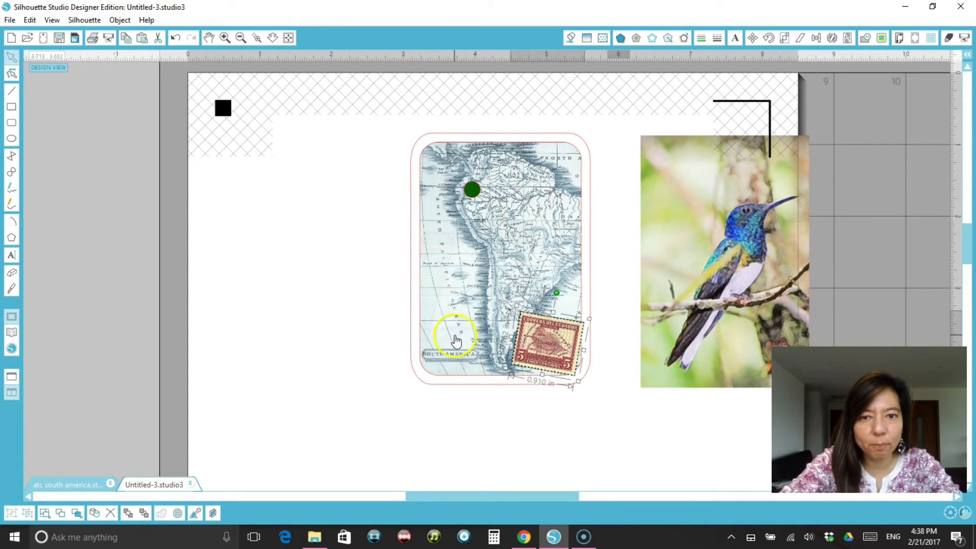
Place the hummingbird photo over the map card and enlarge it to about 2.47 in wide to span the card
{"action": "left_click_drag", "start_coordinate": [732, 237], "coordinate": [501, 223]}
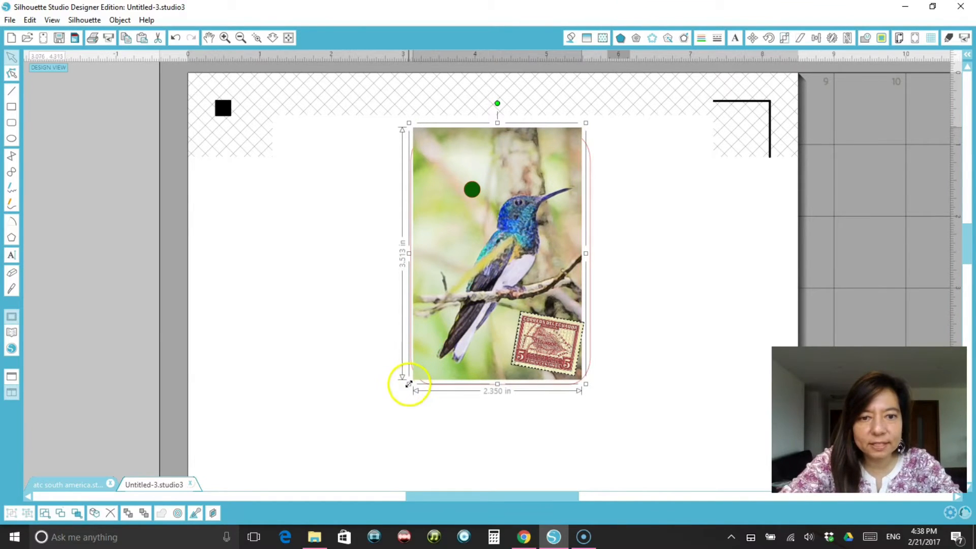
{"action": "left_click_drag", "start_coordinate": [405, 386], "coordinate": [399, 396]}
{"action": "mouse_move", "coordinate": [463, 270]}
{"action": "left_mouse_down"}
{"action": "mouse_move", "coordinate": [464, 253]}
{"action": "mouse_move", "coordinate": [479, 252]}
{"action": "mouse_move", "coordinate": [466, 254]}
{"action": "left_mouse_up"}
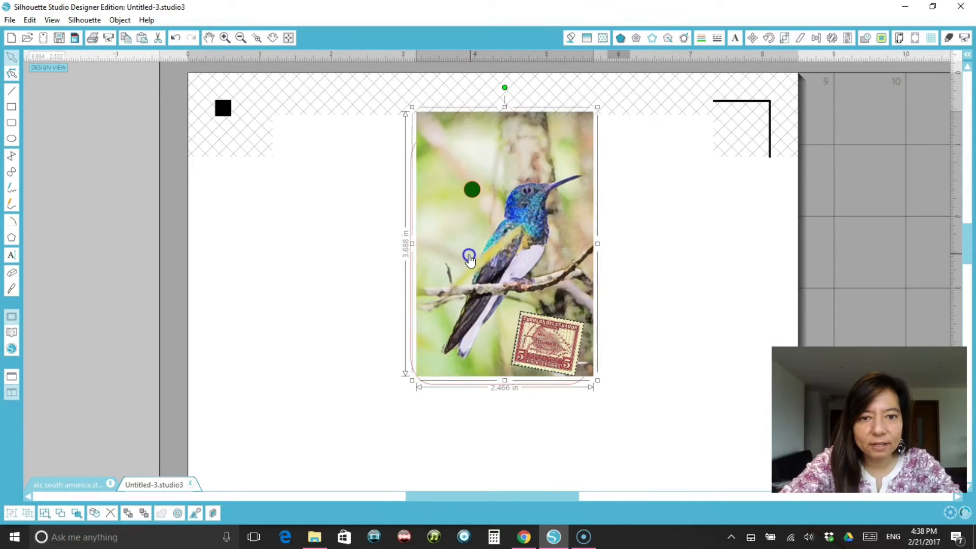
Move the hummingbird photo to the empty area left of the map card, and delete the green circle marker from the map
{"action": "left_click", "coordinate": [646, 235]}
{"action": "left_click_drag", "start_coordinate": [542, 264], "coordinate": [325, 277]}
{"action": "left_click", "coordinate": [645, 234]}
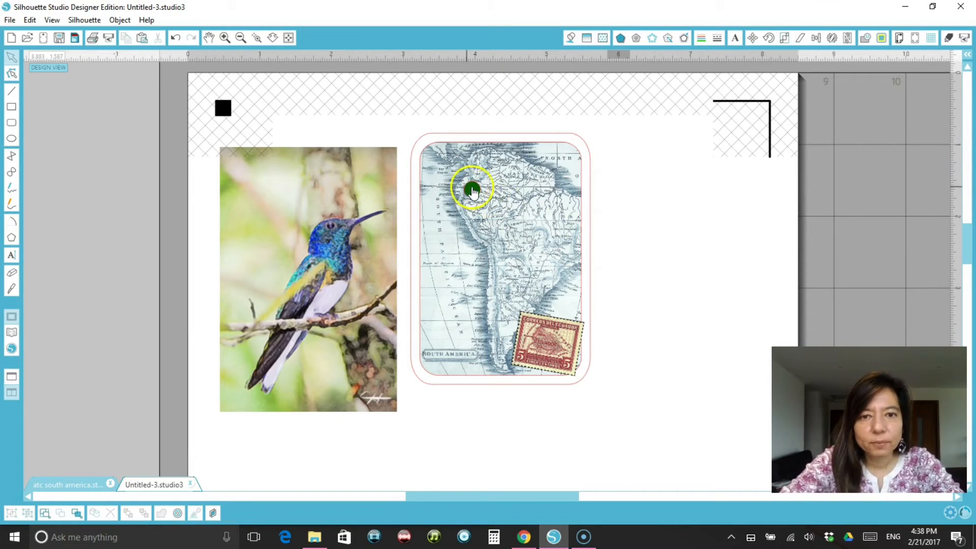
{"action": "left_click", "coordinate": [472, 191]}
{"action": "key", "text": "Delete"}
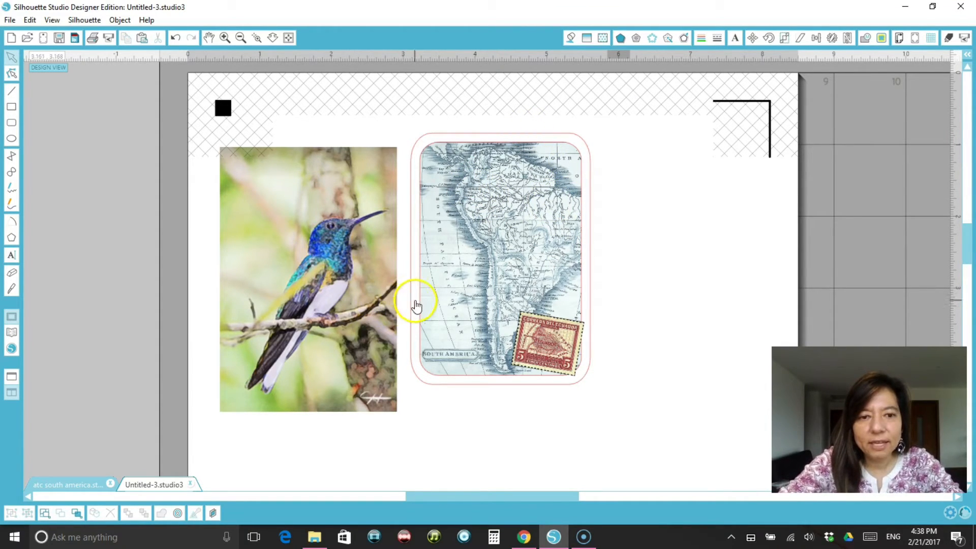
Create a new drawing, and copy the card's outer 2.5 × 3.5 in rounded rectangle from the Untitled-3 drawing
{"action": "left_click", "coordinate": [11, 38]}
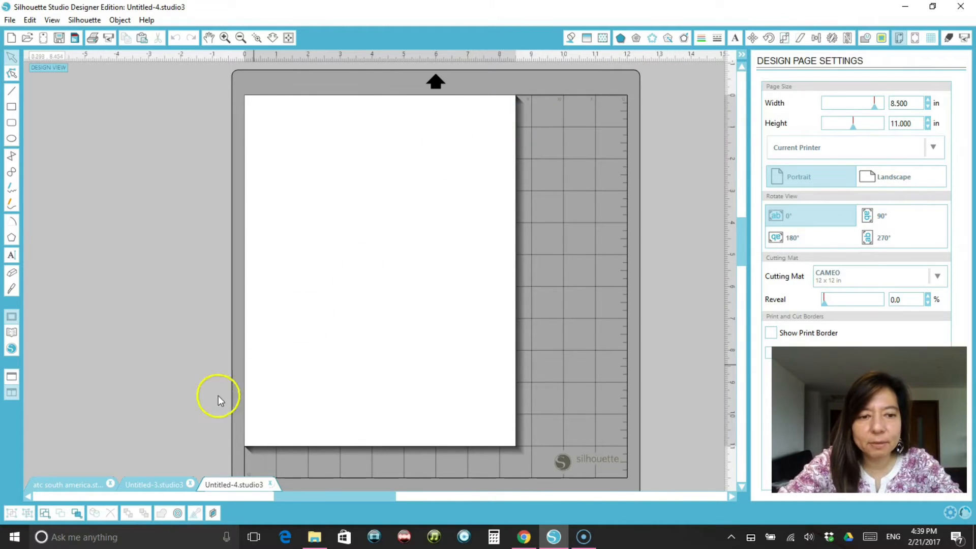
{"action": "left_click", "coordinate": [137, 485]}
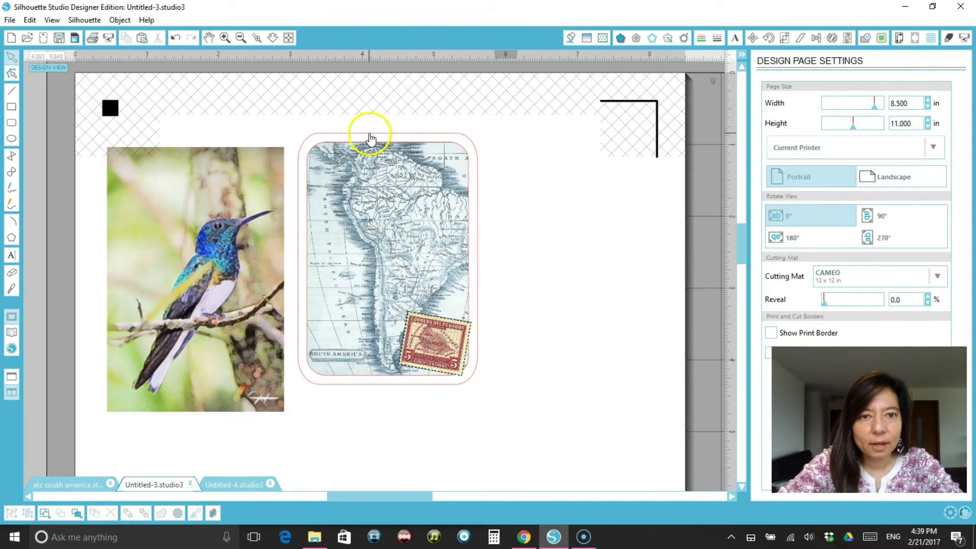
{"action": "left_click", "coordinate": [370, 137]}
{"action": "left_click", "coordinate": [369, 135]}
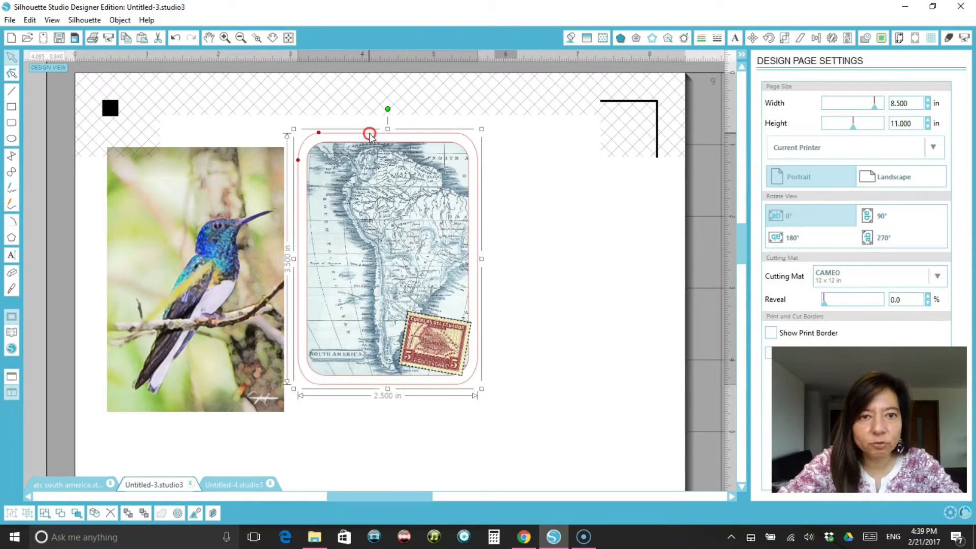
{"action": "right_click", "coordinate": [369, 135]}
{"action": "left_click", "coordinate": [407, 184]}
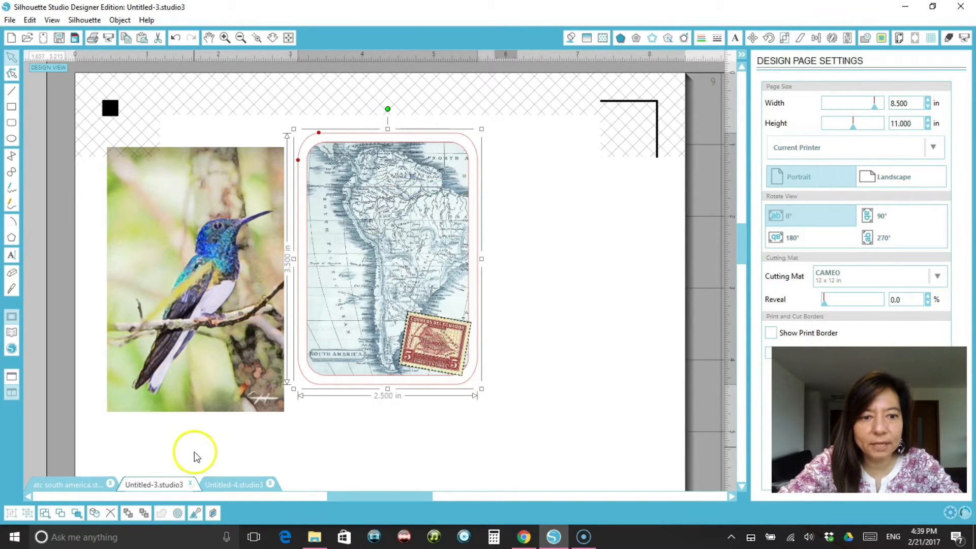
Paste the rounded rectangle into the Untitled-4 drawing and place it in the page's upper-left corner
{"action": "left_click", "coordinate": [234, 484]}
{"action": "right_click", "coordinate": [293, 244]}
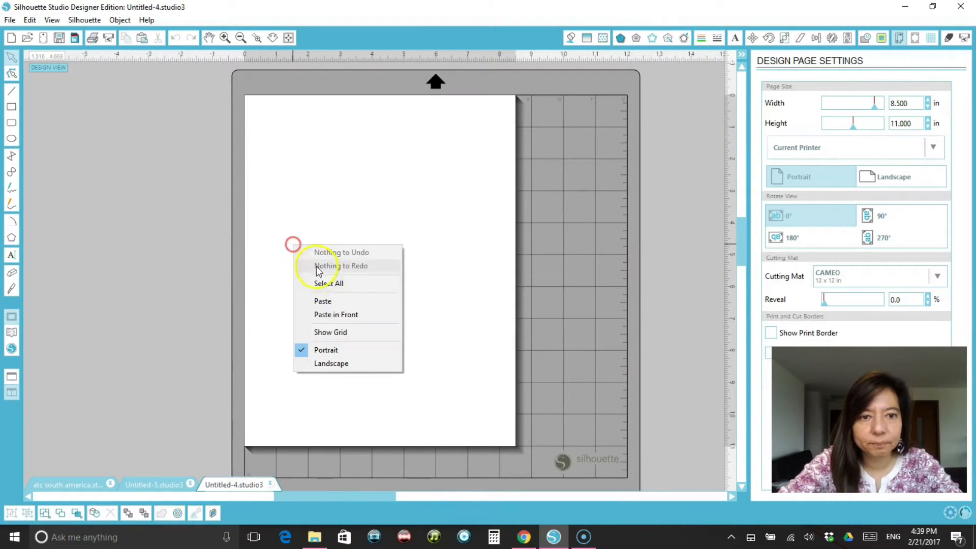
{"action": "left_click", "coordinate": [337, 300]}
{"action": "left_click_drag", "start_coordinate": [398, 233], "coordinate": [311, 213]}
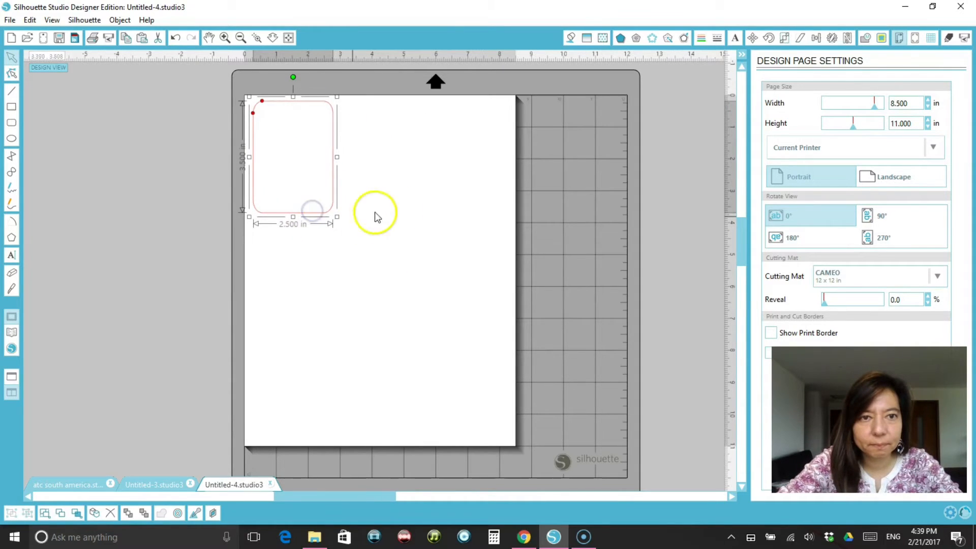
{"action": "left_click", "coordinate": [401, 205]}
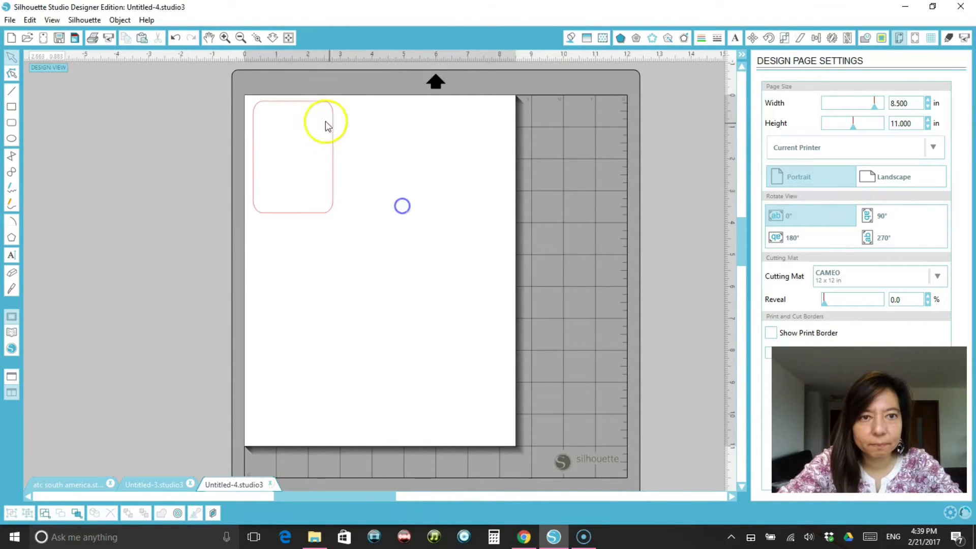
Replicate the rounded rectangle with Fill Page so that copies cover the whole page
{"action": "left_click", "coordinate": [295, 107]}
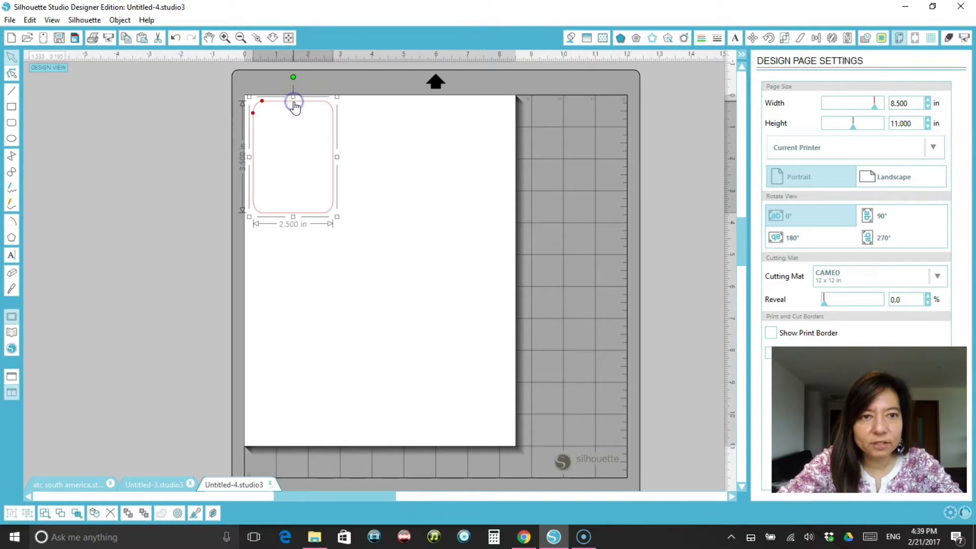
{"action": "left_click", "coordinate": [127, 23]}
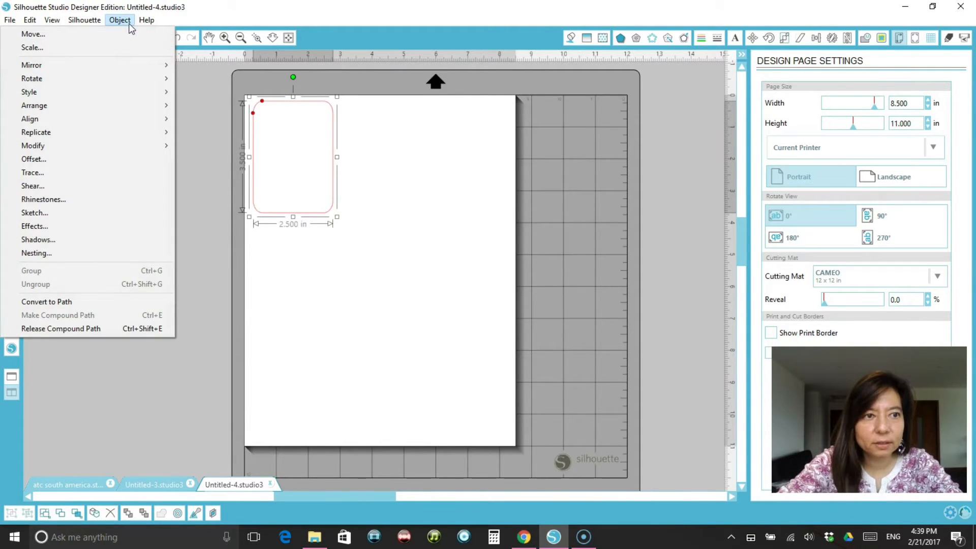
{"action": "mouse_move", "coordinate": [111, 80]}
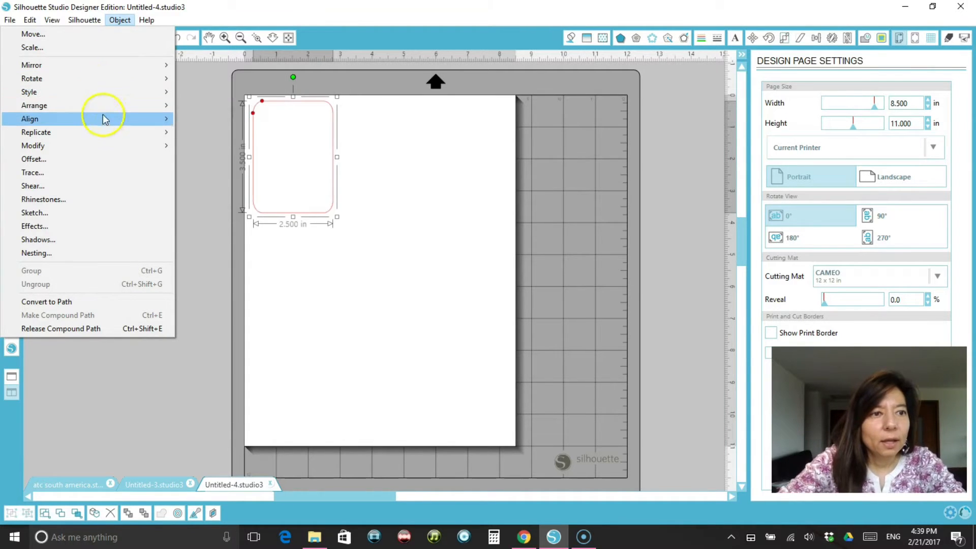
{"action": "mouse_move", "coordinate": [102, 132]}
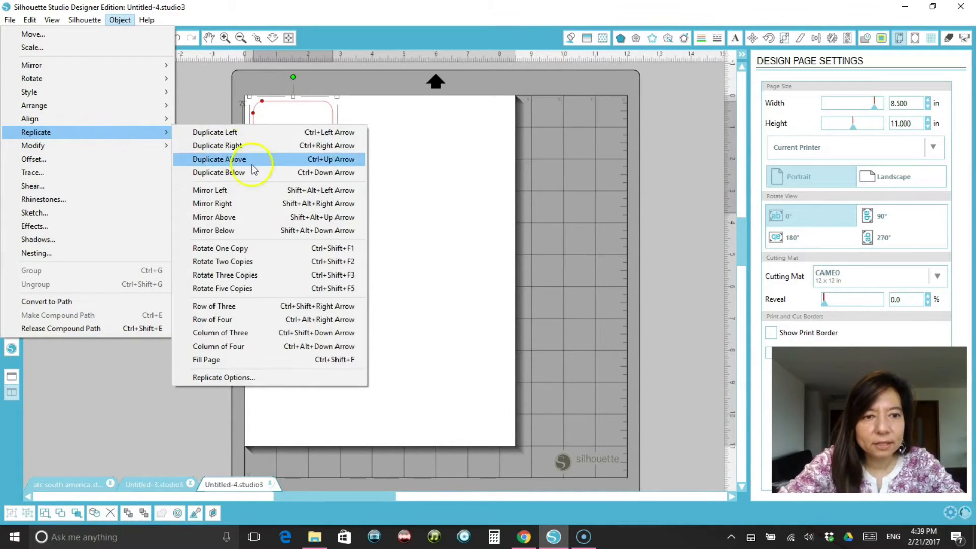
{"action": "left_click", "coordinate": [238, 361]}
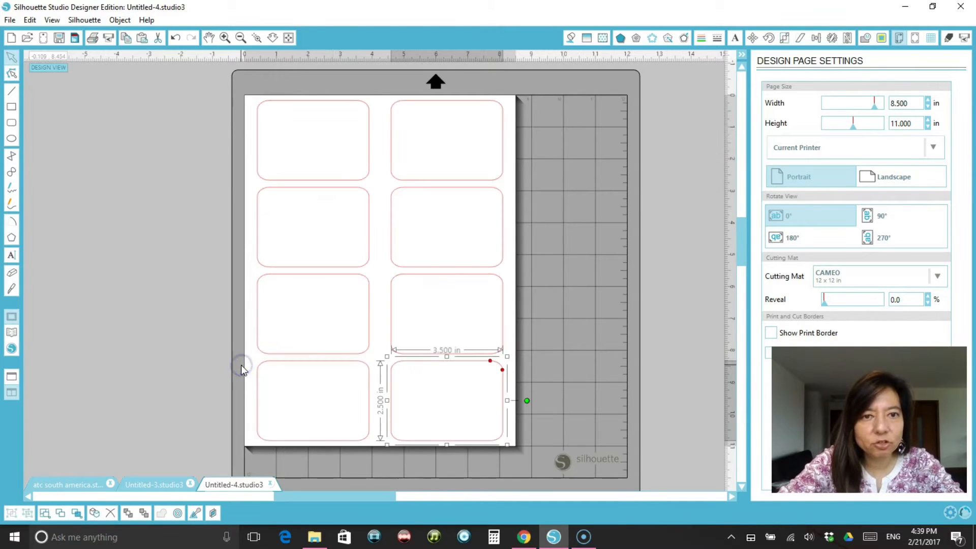
{"action": "left_click", "coordinate": [585, 259]}
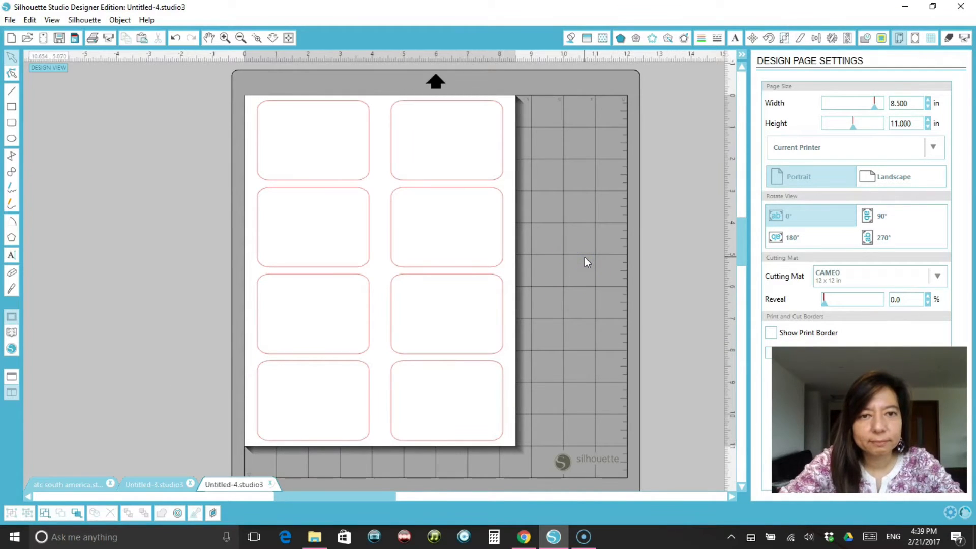
Save the page of card outlines as "ATC background" in the Collages folder, in Silhouette Studio V3 format
{"action": "left_click", "coordinate": [337, 193]}
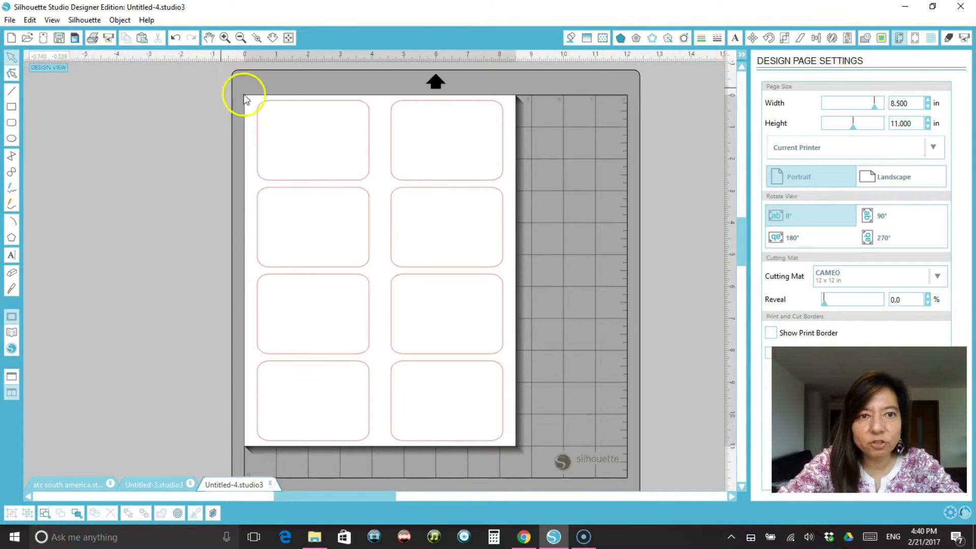
{"action": "left_click", "coordinate": [10, 21]}
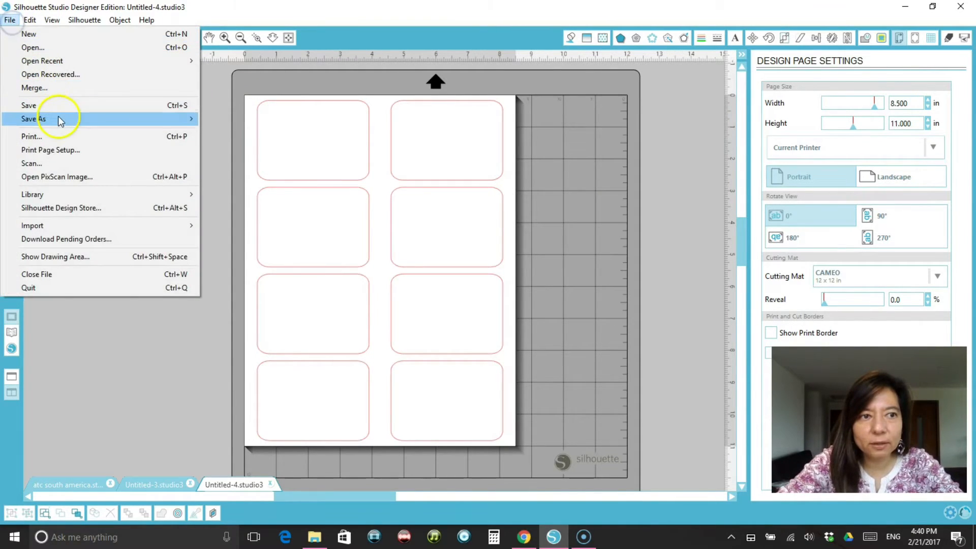
{"action": "mouse_move", "coordinate": [127, 118]}
{"action": "left_click", "coordinate": [227, 117]}
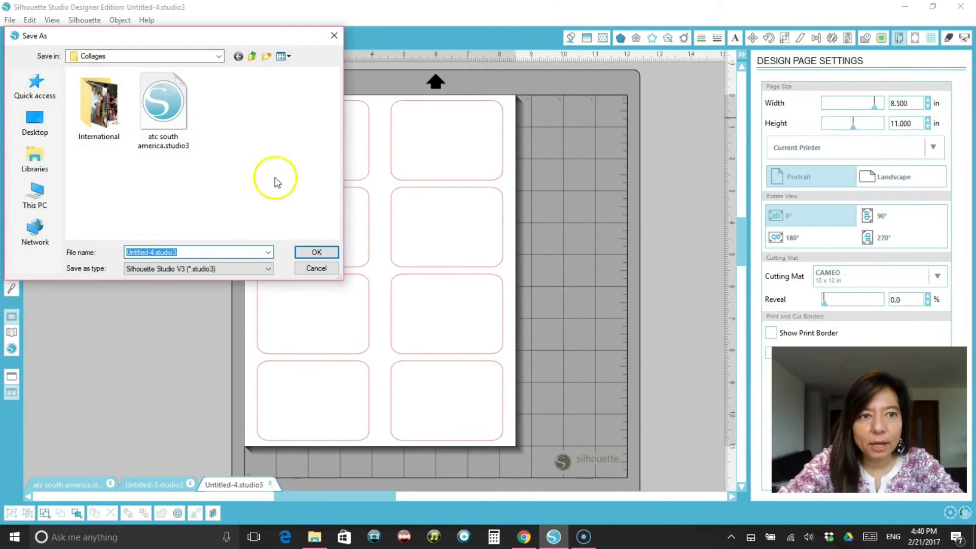
{"action": "type", "text": "AT"}
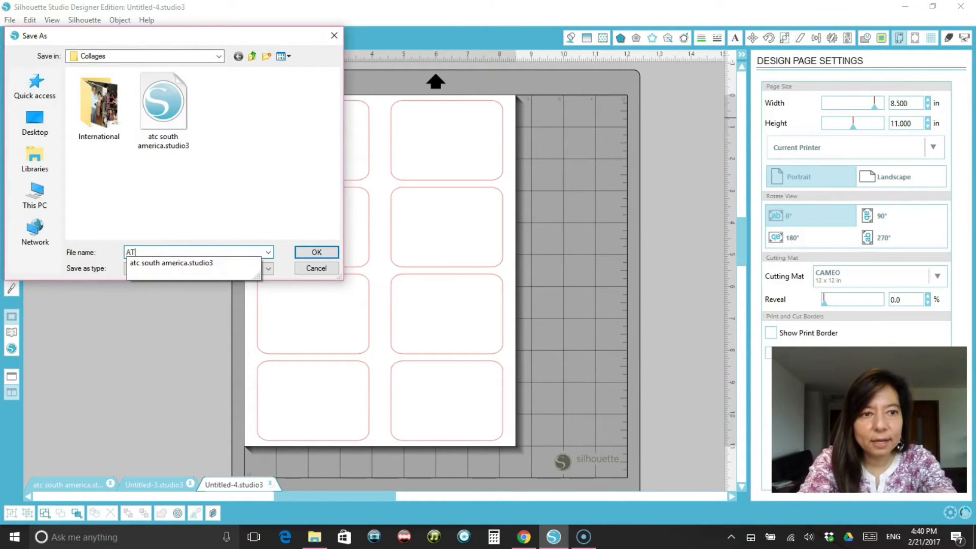
{"action": "type", "text": "C background"}
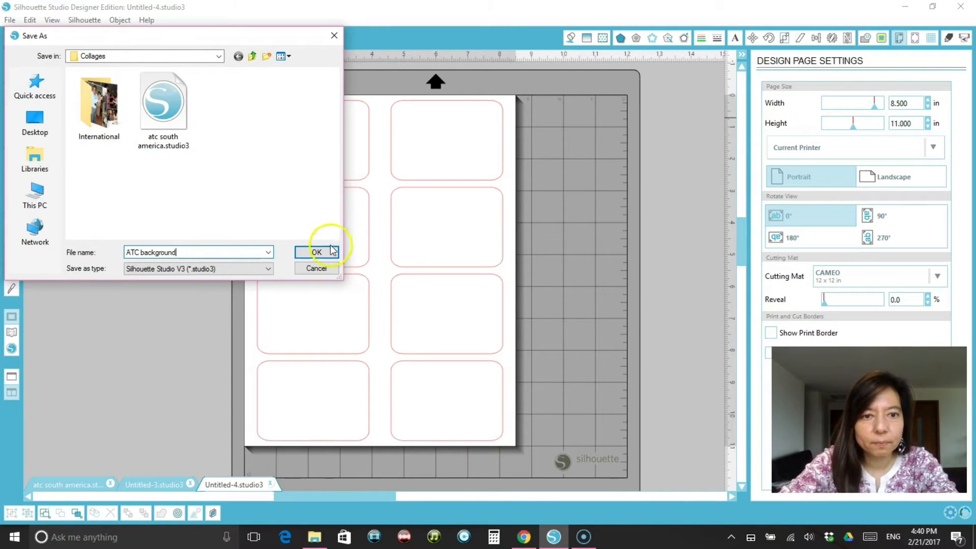
{"action": "left_click", "coordinate": [316, 252]}
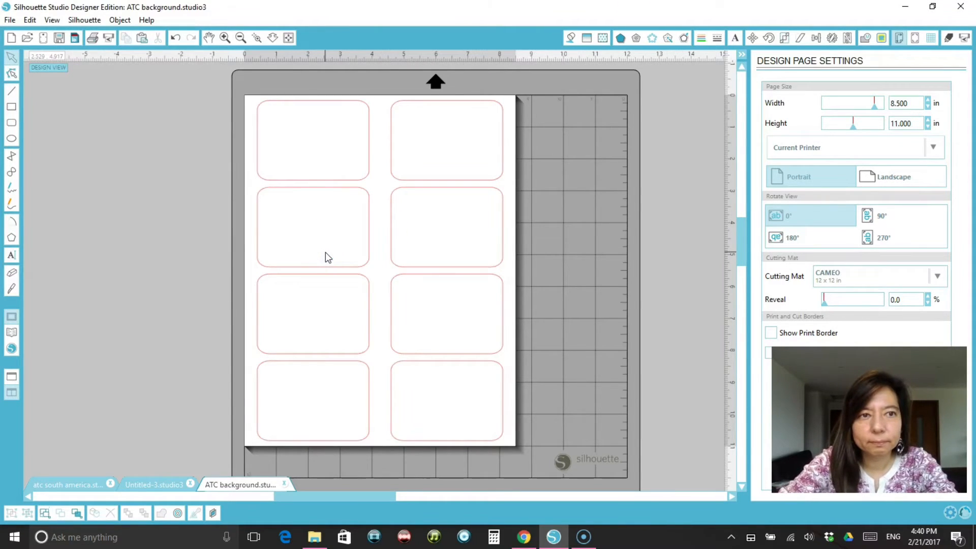
{"action": "left_click", "coordinate": [449, 190]}
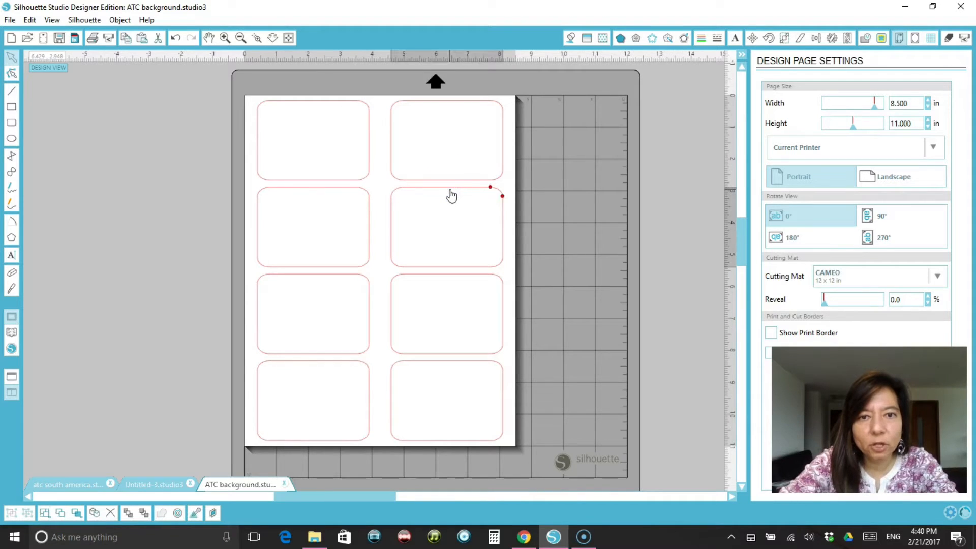
{"action": "left_click", "coordinate": [449, 191]}
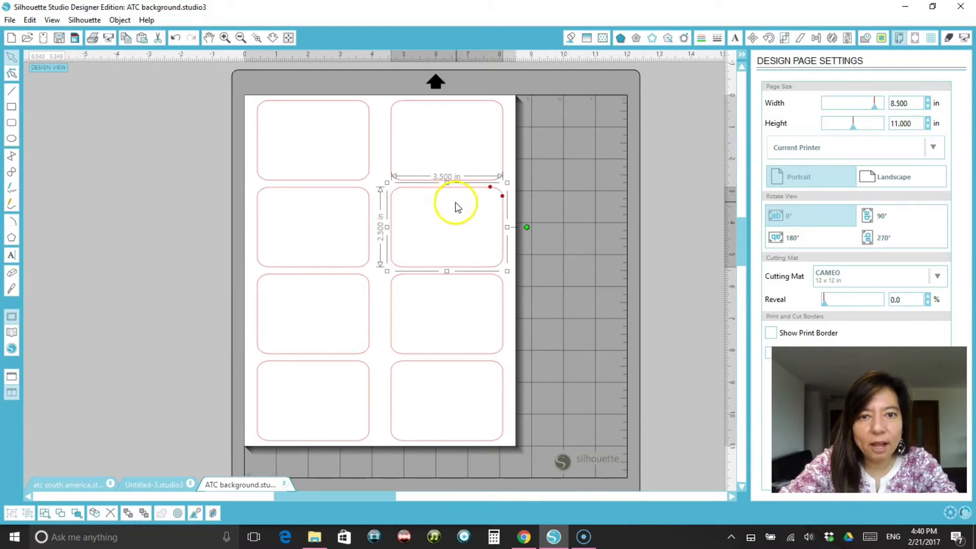
{"action": "left_click", "coordinate": [552, 207]}
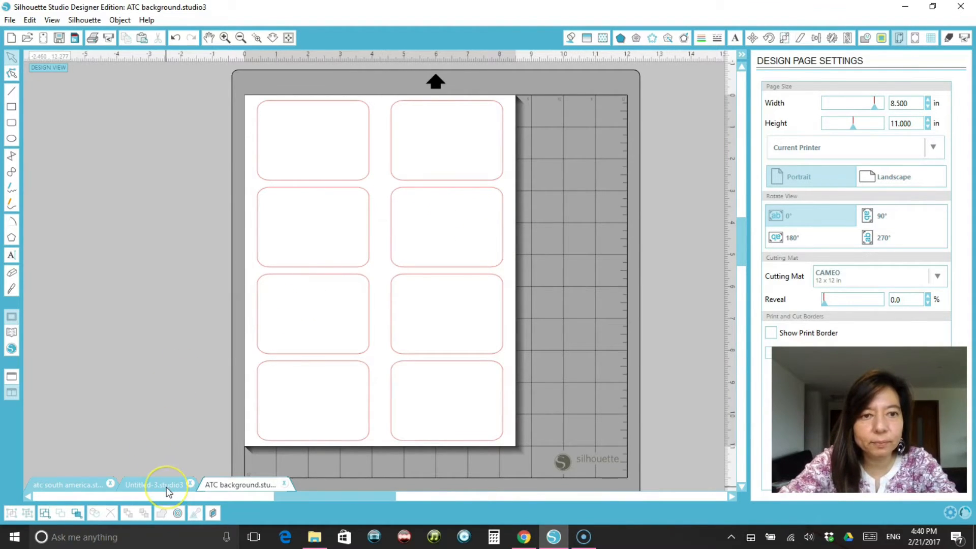
Create a new drawing, and copy the map-filled 2.25 × 3.25 in rounded rectangle from the Untitled-3 drawing
{"action": "left_click", "coordinate": [10, 38]}
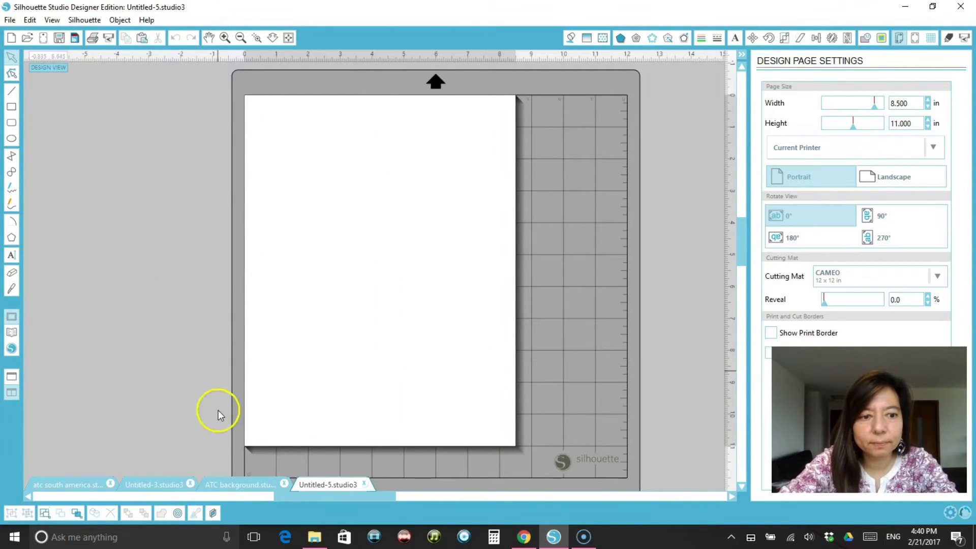
{"action": "left_click", "coordinate": [167, 484]}
{"action": "left_click", "coordinate": [375, 139]}
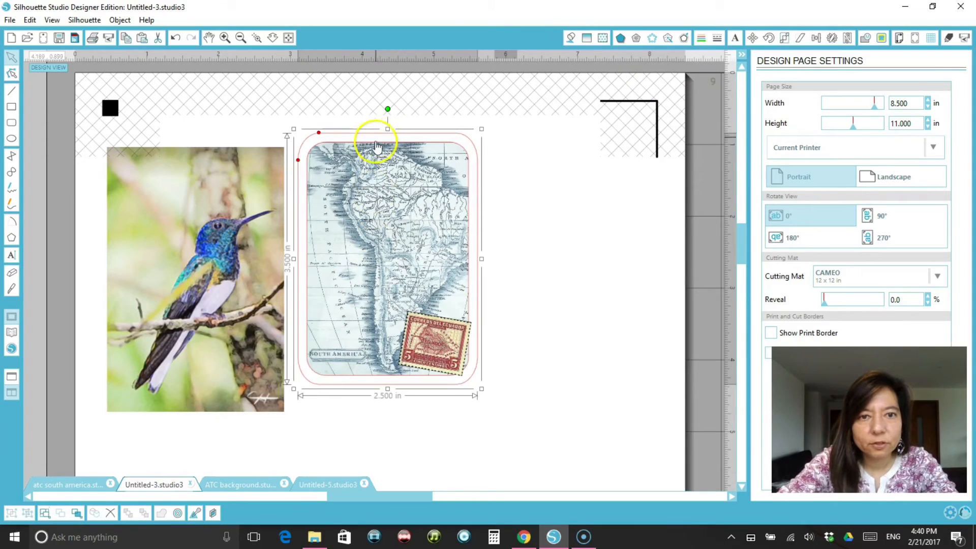
{"action": "left_click", "coordinate": [376, 145]}
{"action": "right_click", "coordinate": [364, 179]}
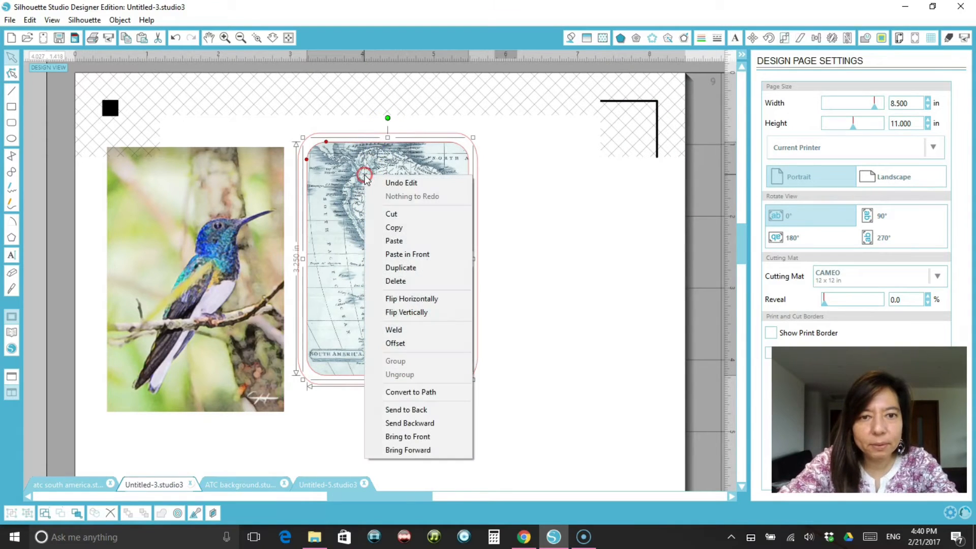
{"action": "left_click", "coordinate": [394, 224]}
Paste the map rectangle into the Untitled-5 drawing and place it near the page's upper-left corner
{"action": "left_click", "coordinate": [331, 483]}
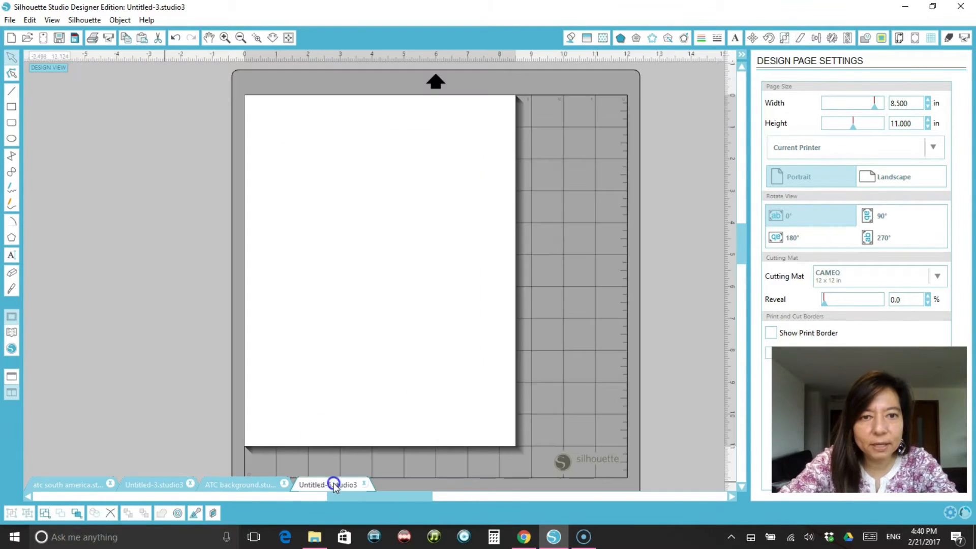
{"action": "right_click", "coordinate": [298, 216]}
{"action": "left_click", "coordinate": [331, 271]}
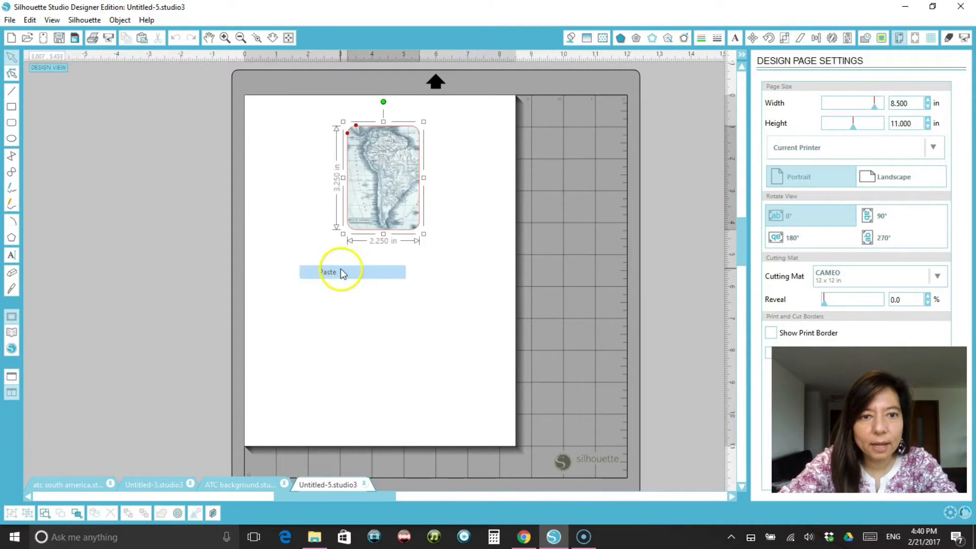
{"action": "left_click_drag", "start_coordinate": [351, 185], "coordinate": [283, 179]}
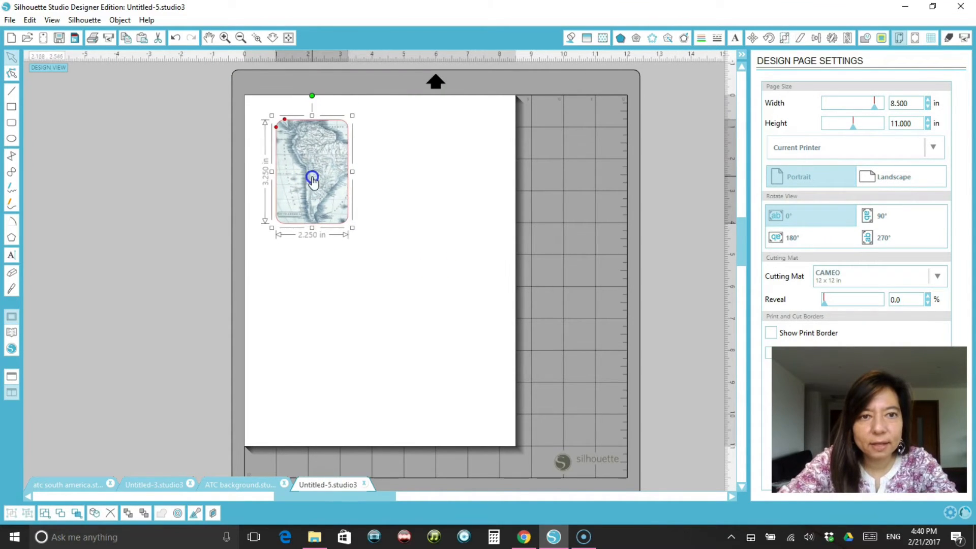
{"action": "left_click", "coordinate": [418, 221]}
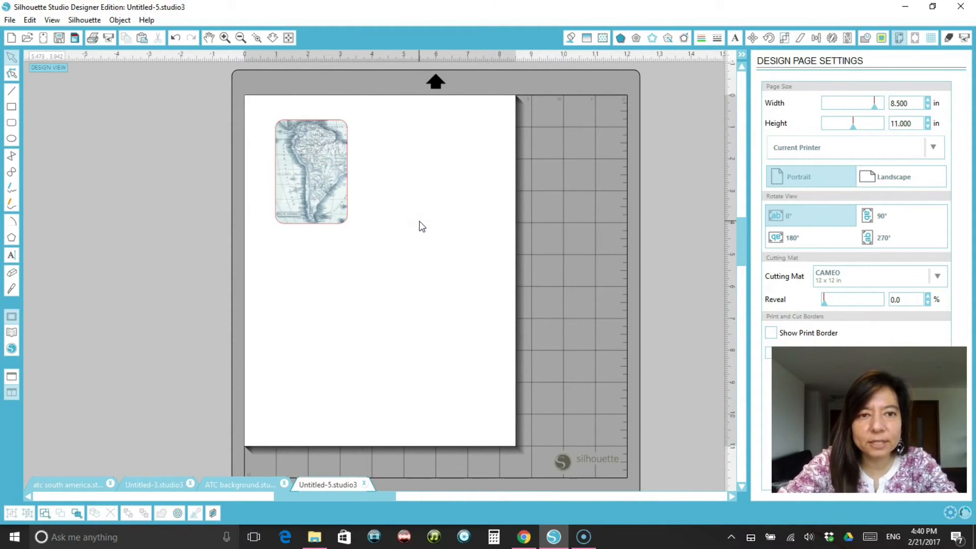
{"action": "left_click", "coordinate": [302, 171]}
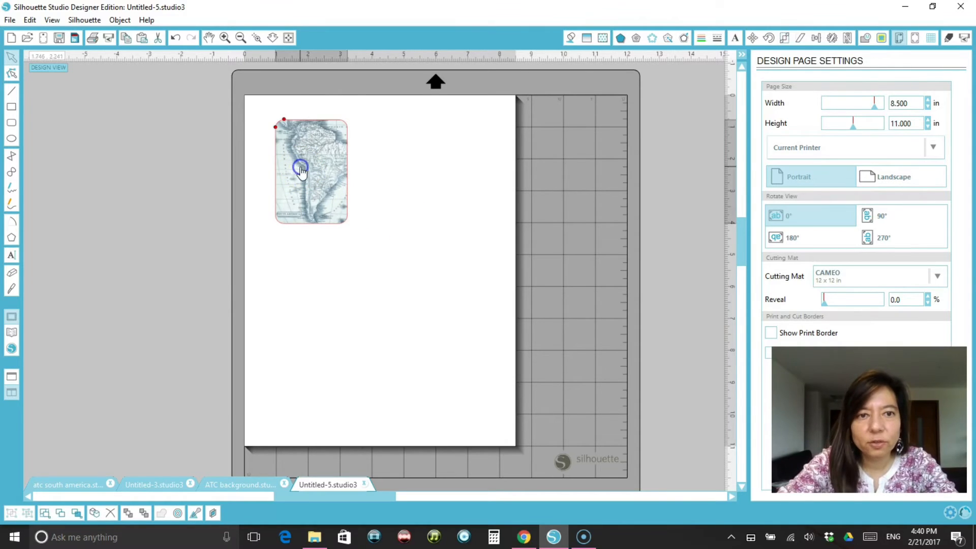
{"action": "left_click", "coordinate": [410, 174]}
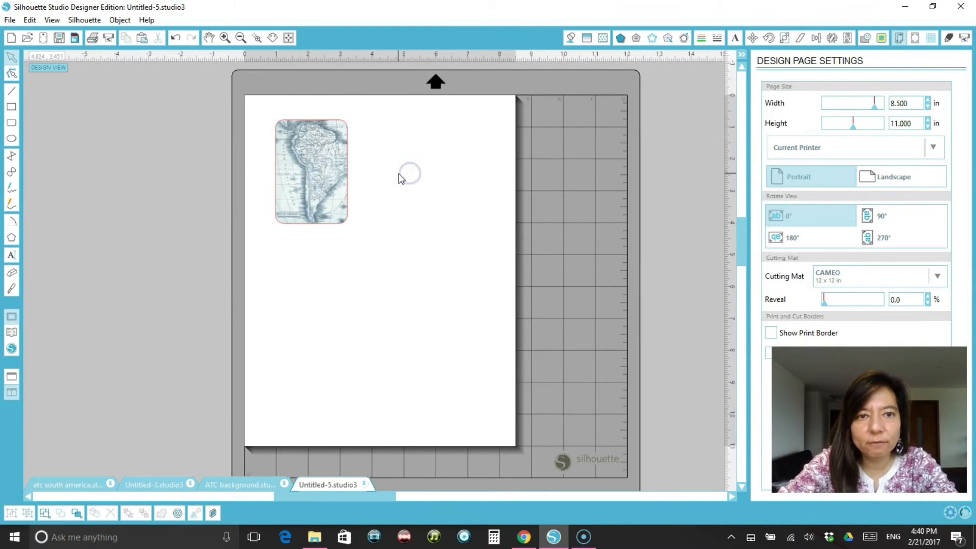
Turn on registration marks for the page in the Type 1 (CAMEO, Portrait) style
{"action": "left_click", "coordinate": [918, 41]}
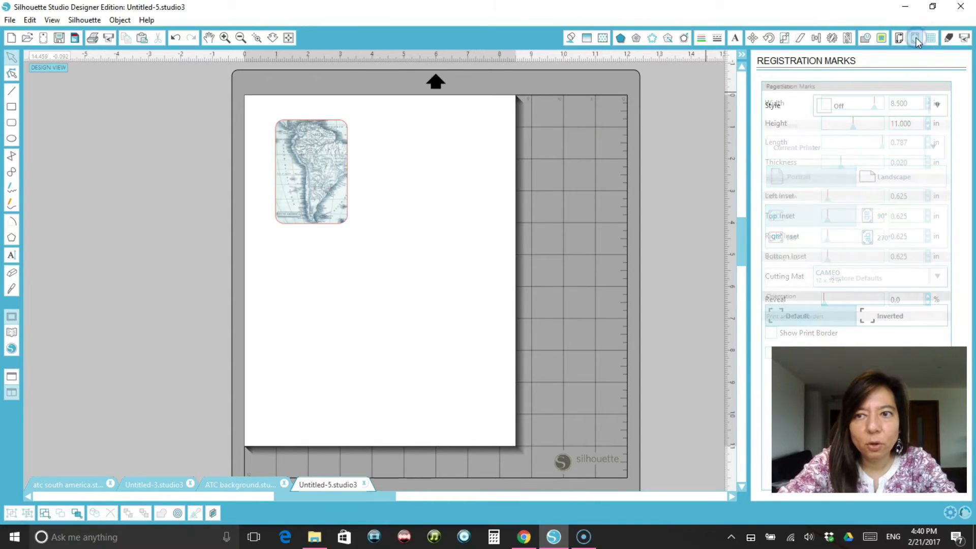
{"action": "left_click", "coordinate": [871, 104]}
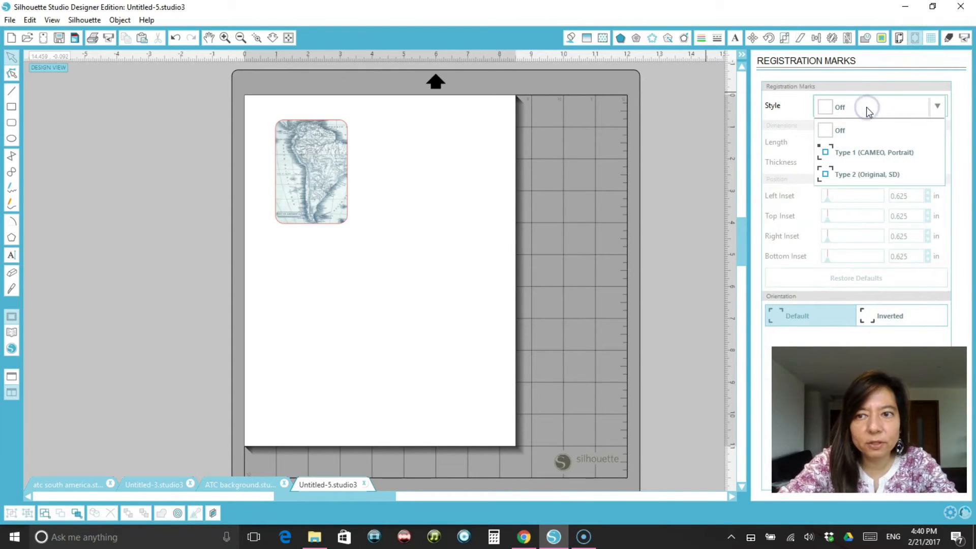
{"action": "left_click", "coordinate": [866, 151]}
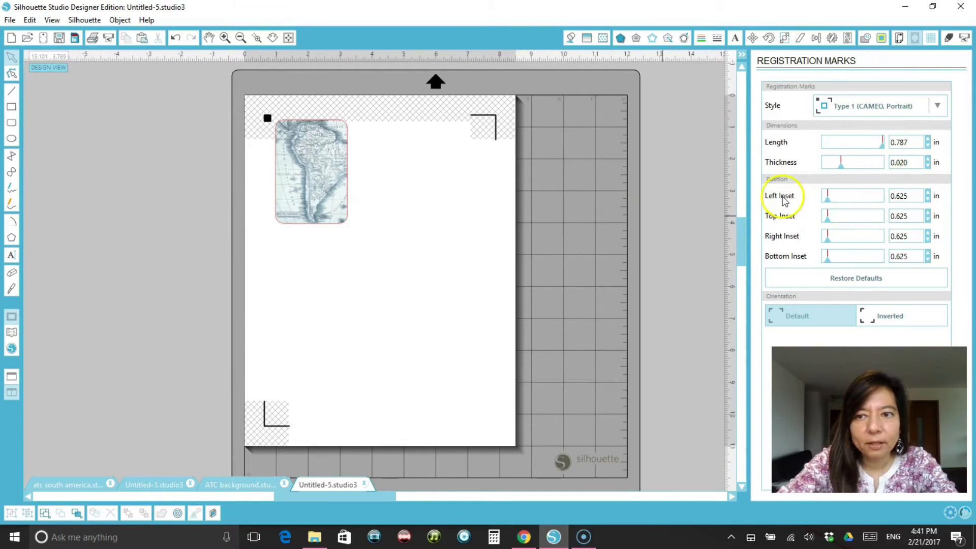
Reduce the left, top, right and bottom registration mark insets to their minimum of 0.394 in
{"action": "double_click", "coordinate": [915, 198]}
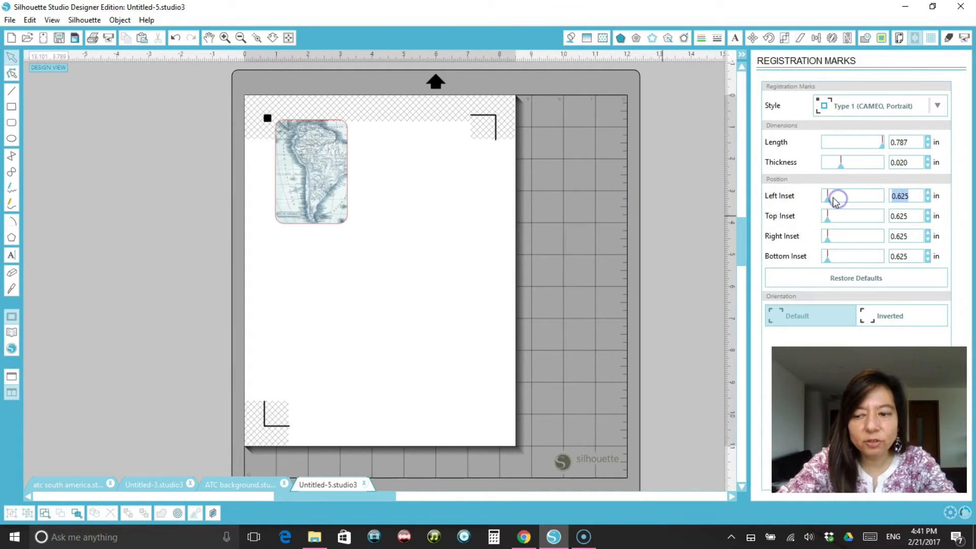
{"action": "type", "text": "0"}
{"action": "double_click", "coordinate": [913, 216]}
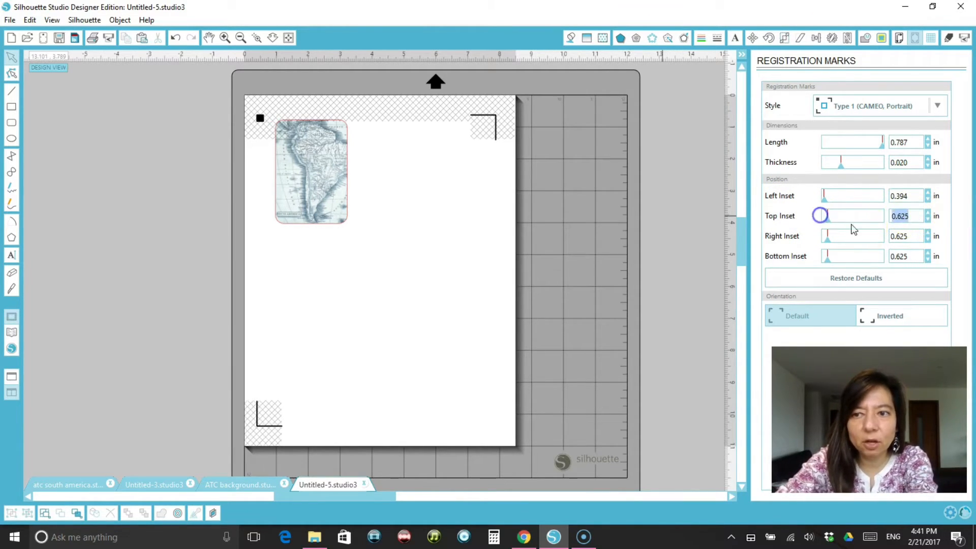
{"action": "type", "text": "0"}
{"action": "double_click", "coordinate": [901, 237]}
{"action": "type", "text": "0"}
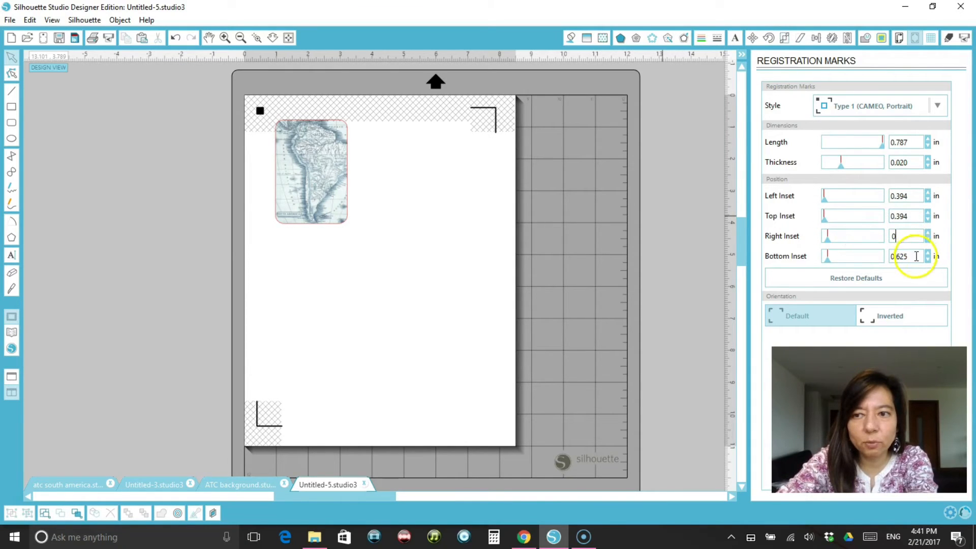
{"action": "double_click", "coordinate": [915, 256]}
{"action": "type", "text": "0"}
{"action": "left_click", "coordinate": [912, 236]}
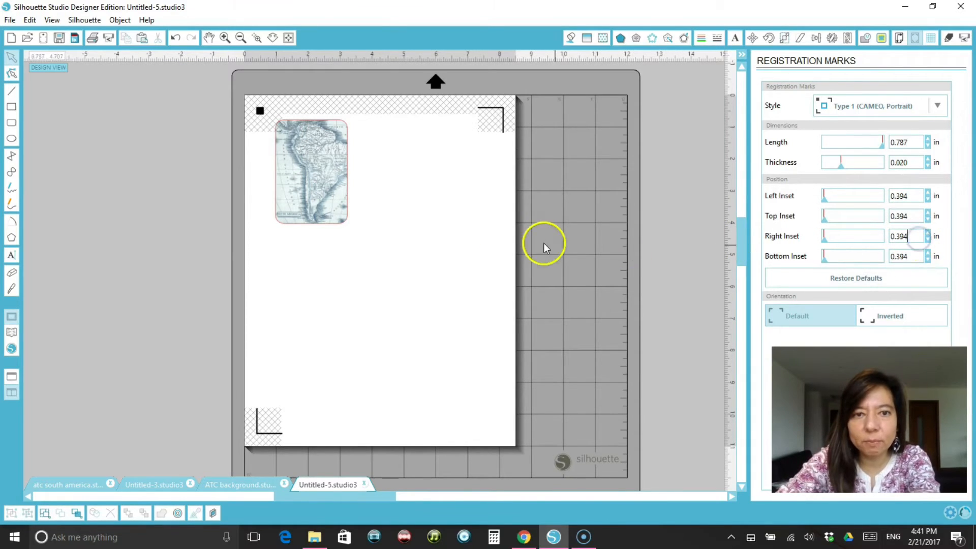
Move the map rectangle clear of the hatched area around the upper-left registration mark
{"action": "left_click", "coordinate": [430, 207]}
{"action": "mouse_move", "coordinate": [315, 181]}
{"action": "left_mouse_down"}
{"action": "mouse_move", "coordinate": [335, 177]}
{"action": "mouse_move", "coordinate": [325, 179]}
{"action": "left_mouse_up"}
{"action": "left_click", "coordinate": [325, 177]}
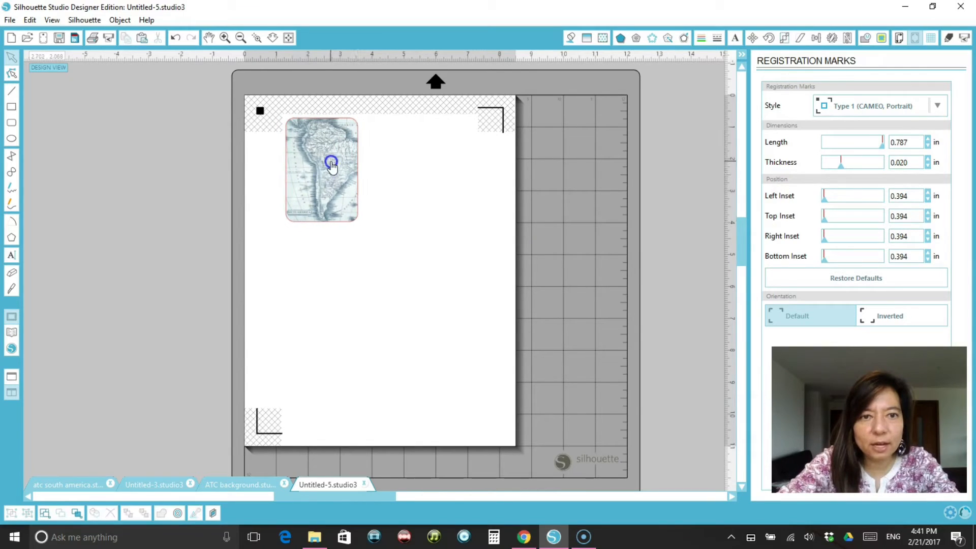
Replicate the map rectangle across the page with Fill Page
{"action": "double_click", "coordinate": [331, 162]}
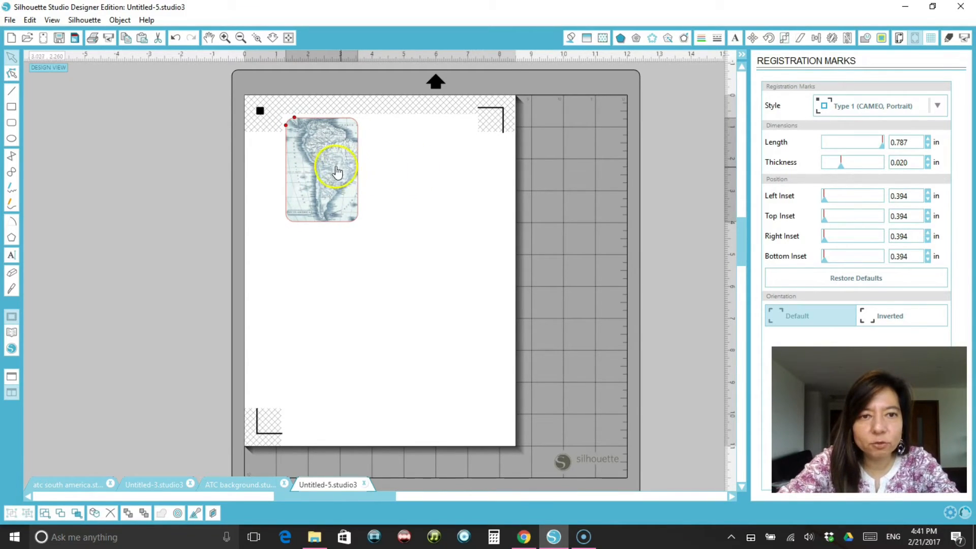
{"action": "left_click", "coordinate": [332, 171]}
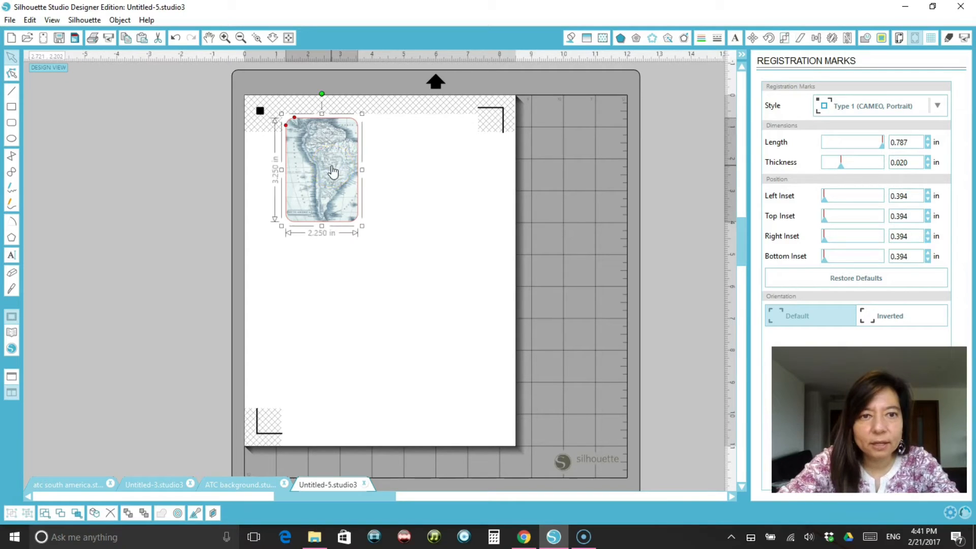
{"action": "left_click", "coordinate": [120, 20]}
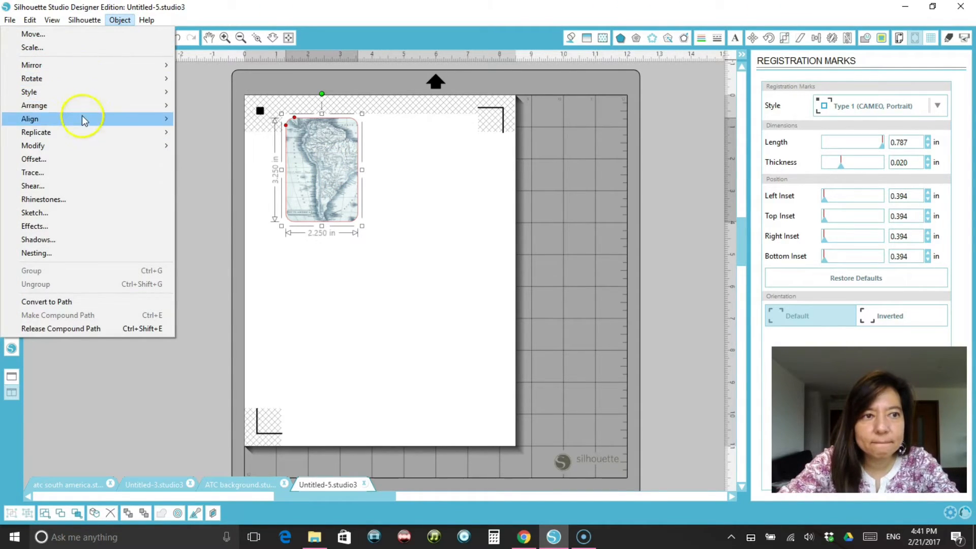
{"action": "mouse_move", "coordinate": [153, 133]}
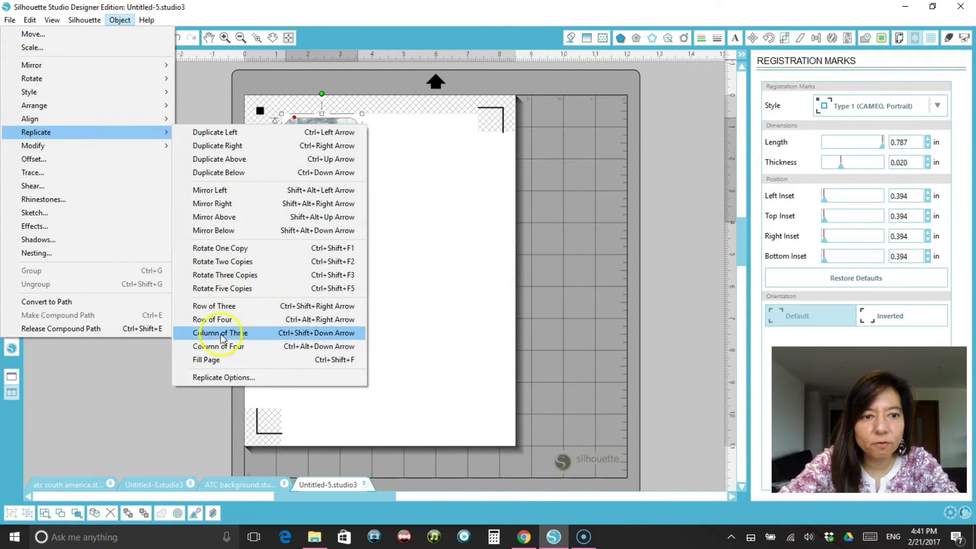
{"action": "left_click", "coordinate": [213, 359]}
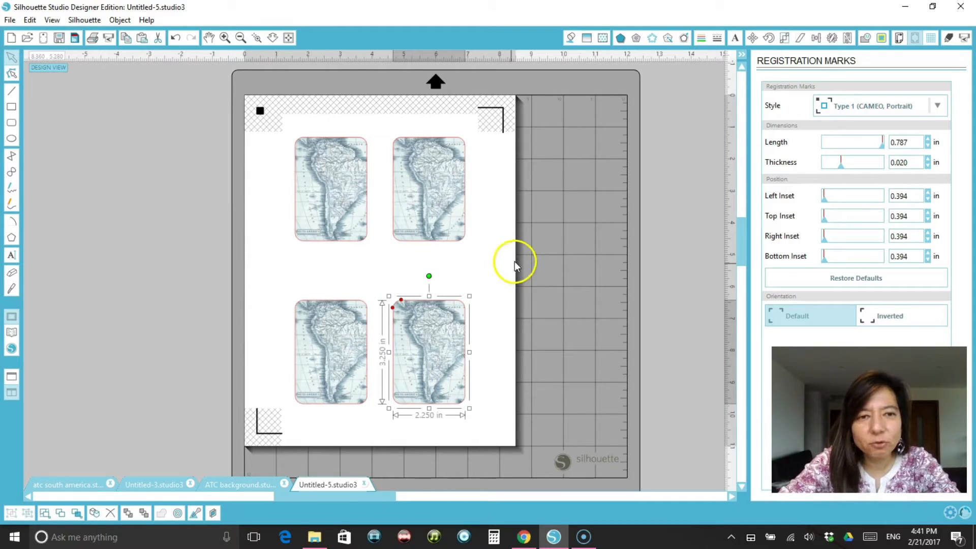
Arrange the four map rectangles close together, two in an upper row between the registration marks and two directly below
{"action": "left_click_drag", "start_coordinate": [334, 201], "coordinate": [325, 177]}
{"action": "left_click_drag", "start_coordinate": [413, 189], "coordinate": [384, 172]}
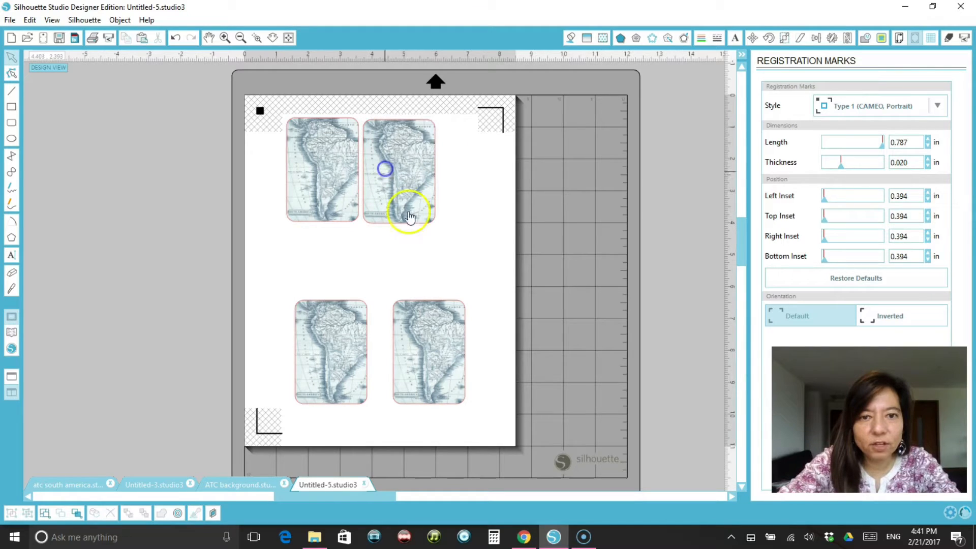
{"action": "left_click_drag", "start_coordinate": [326, 320], "coordinate": [316, 267]}
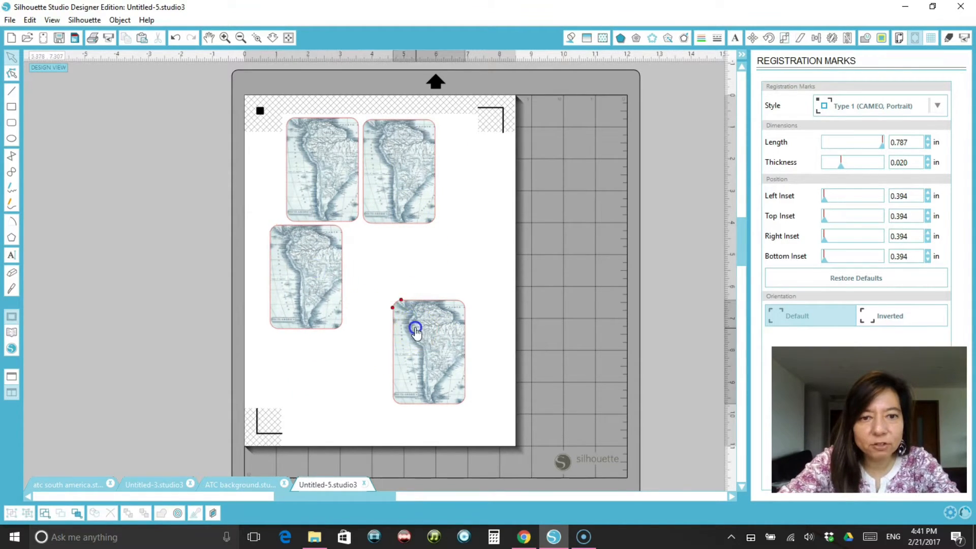
{"action": "left_click_drag", "start_coordinate": [407, 327], "coordinate": [378, 257]}
Copy and paste a map rectangle, and place the new copy at the right end of the second row
{"action": "right_click", "coordinate": [377, 241]}
{"action": "left_click", "coordinate": [459, 290]}
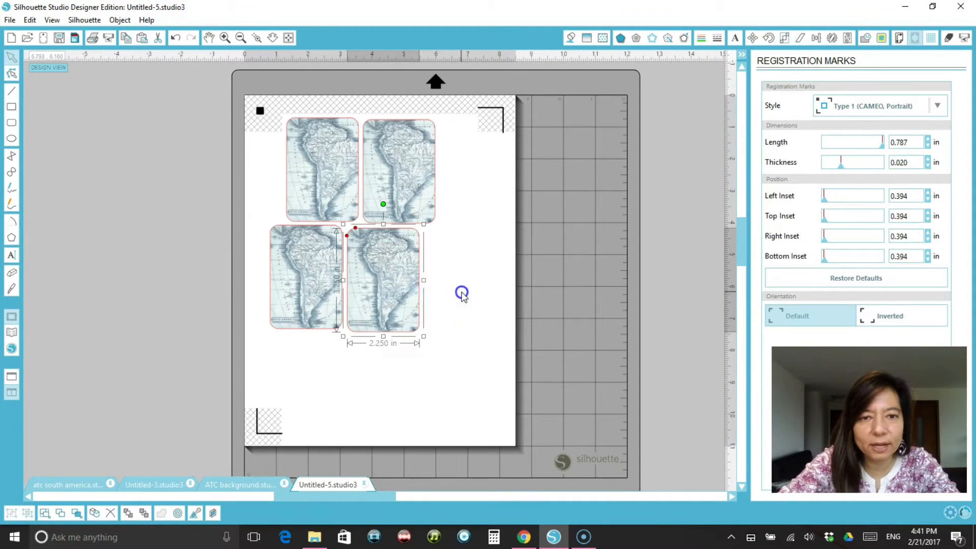
{"action": "right_click", "coordinate": [461, 292]}
{"action": "left_click", "coordinate": [491, 349]}
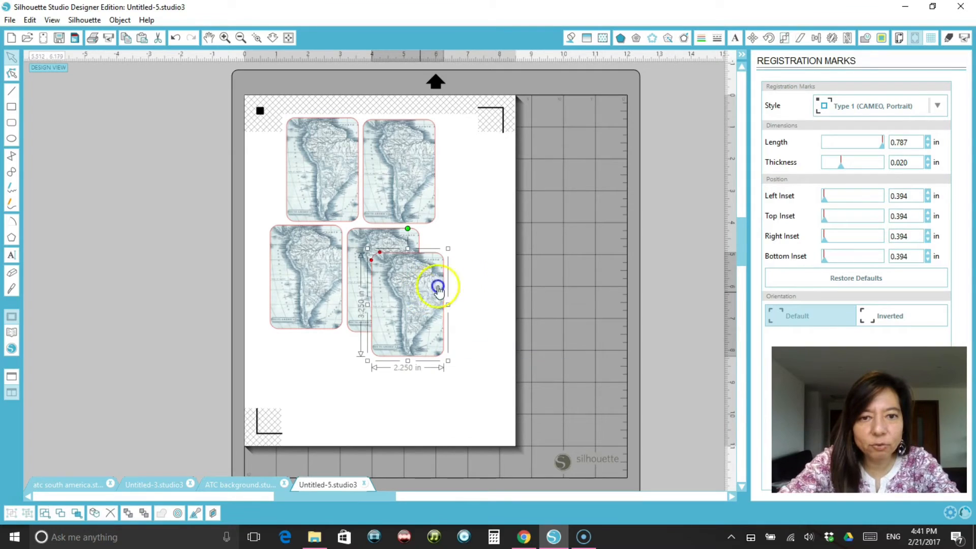
{"action": "left_click_drag", "start_coordinate": [435, 283], "coordinate": [472, 272]}
{"action": "left_click", "coordinate": [399, 359]}
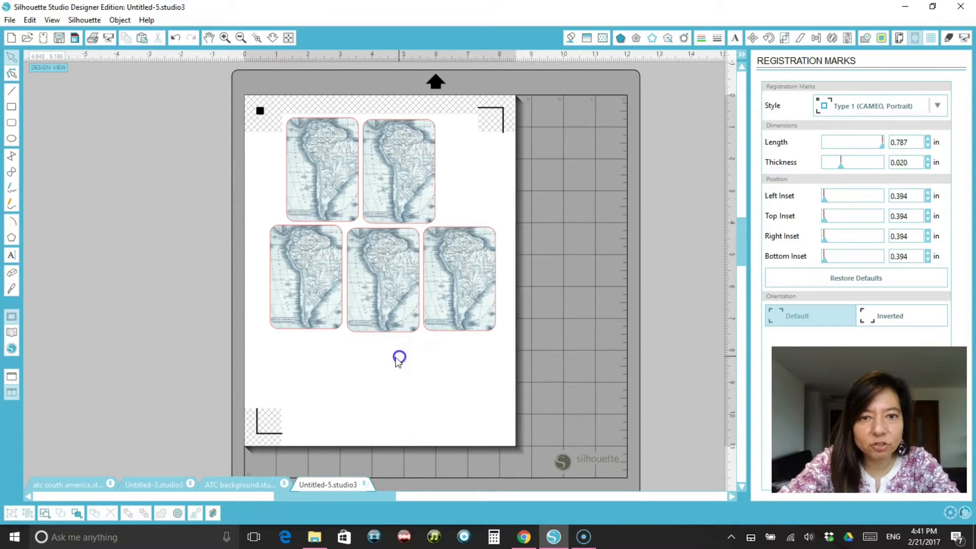
Paste another map rectangle and place it below the second row, beside the lower-left registration mark
{"action": "right_click", "coordinate": [349, 362]}
{"action": "left_click", "coordinate": [389, 419]}
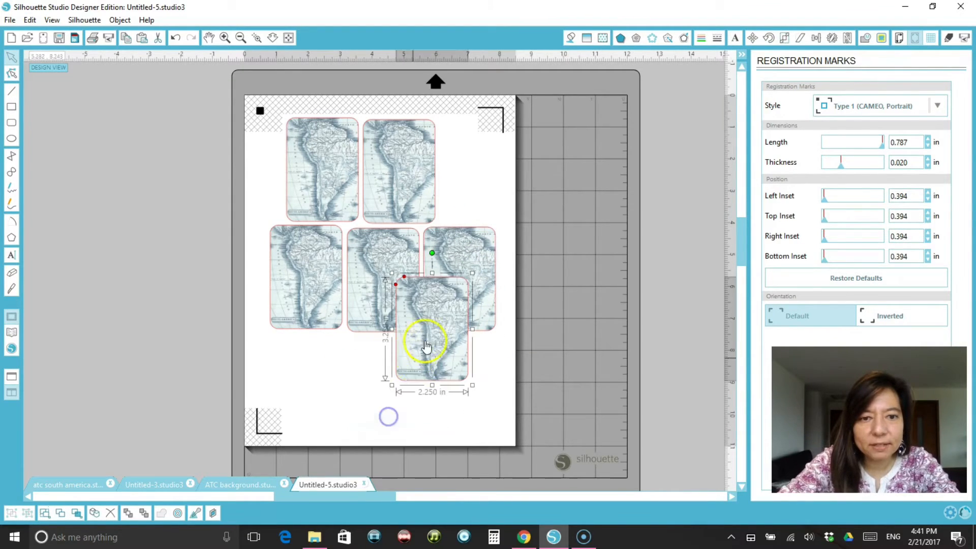
{"action": "left_click_drag", "start_coordinate": [424, 337], "coordinate": [323, 393]}
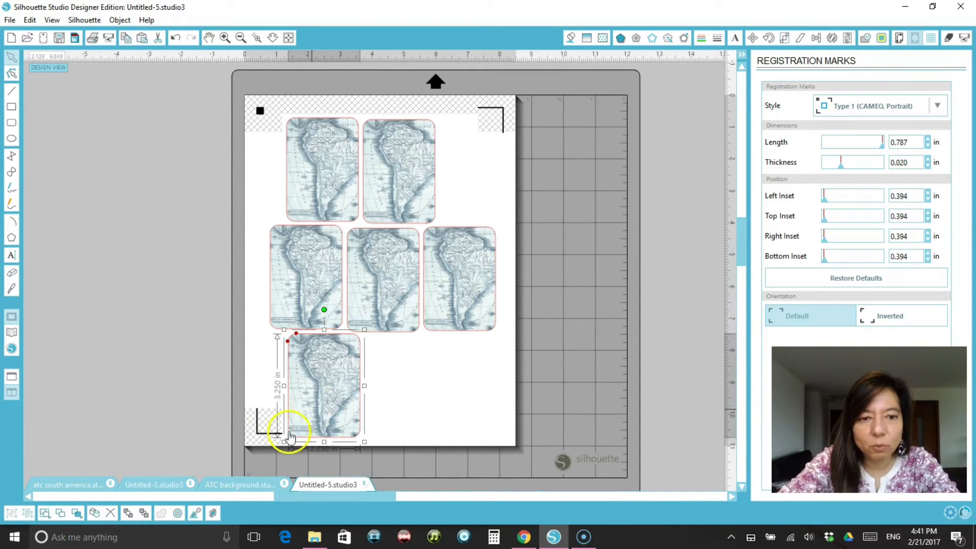
Rotate the lowest map rectangle 90° clockwise and shift it clear of the lower-left registration mark's hatched area
{"action": "right_click", "coordinate": [330, 375]}
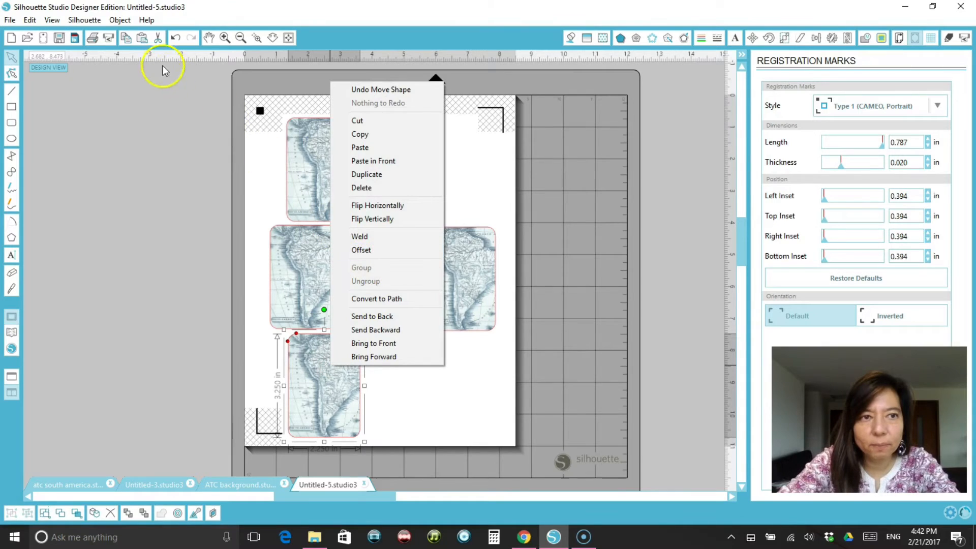
{"action": "left_click", "coordinate": [120, 20]}
{"action": "mouse_move", "coordinate": [96, 78]}
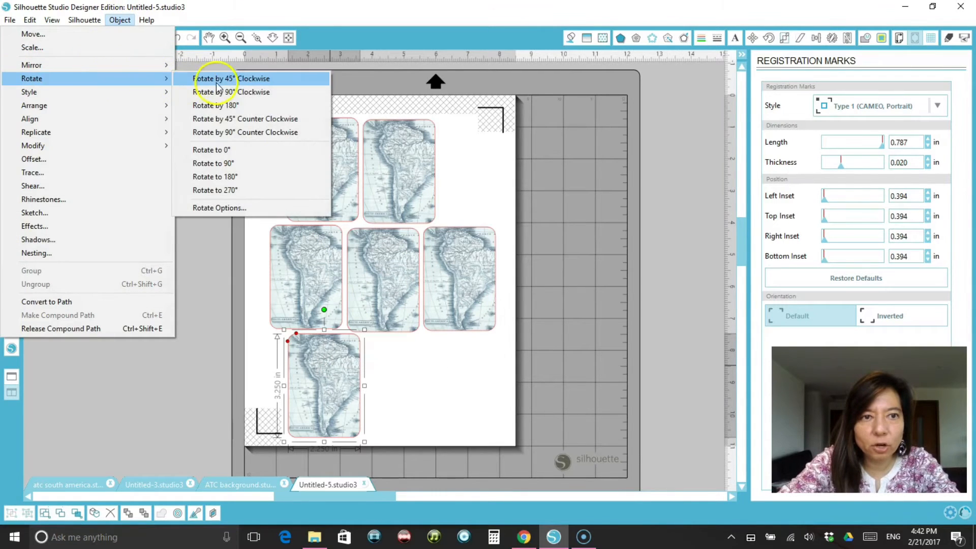
{"action": "left_click", "coordinate": [243, 93]}
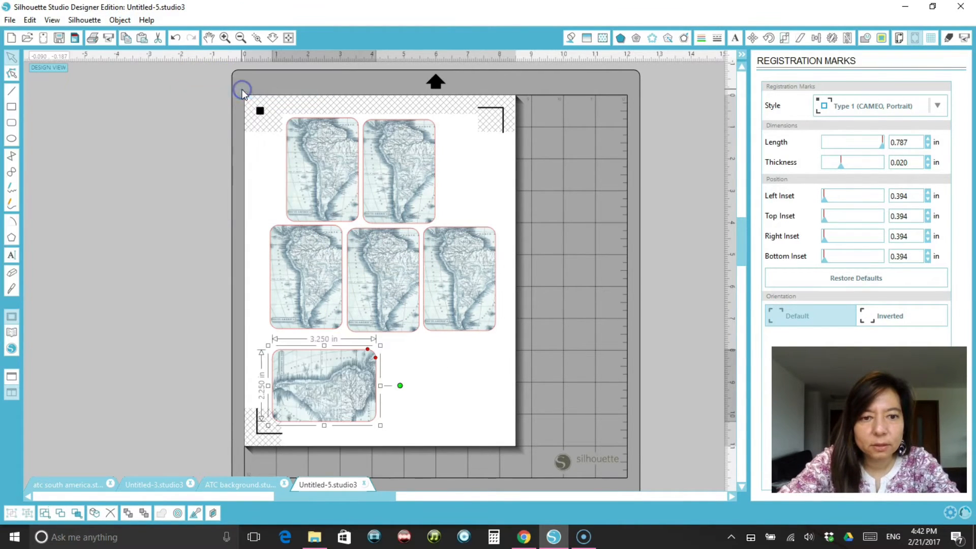
{"action": "mouse_move", "coordinate": [320, 394]}
{"action": "left_mouse_down"}
{"action": "mouse_move", "coordinate": [340, 394]}
{"action": "mouse_move", "coordinate": [333, 384]}
{"action": "left_mouse_up"}
Copy and paste the rotated map rectangle, and place the copy to its right in the third row
{"action": "right_click", "coordinate": [333, 382]}
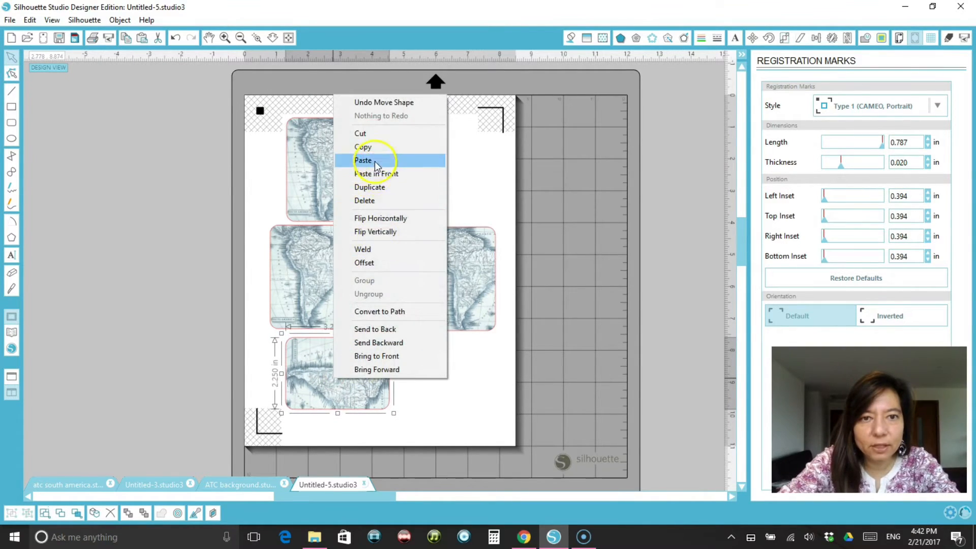
{"action": "left_click", "coordinate": [374, 147]}
{"action": "right_click", "coordinate": [453, 387]}
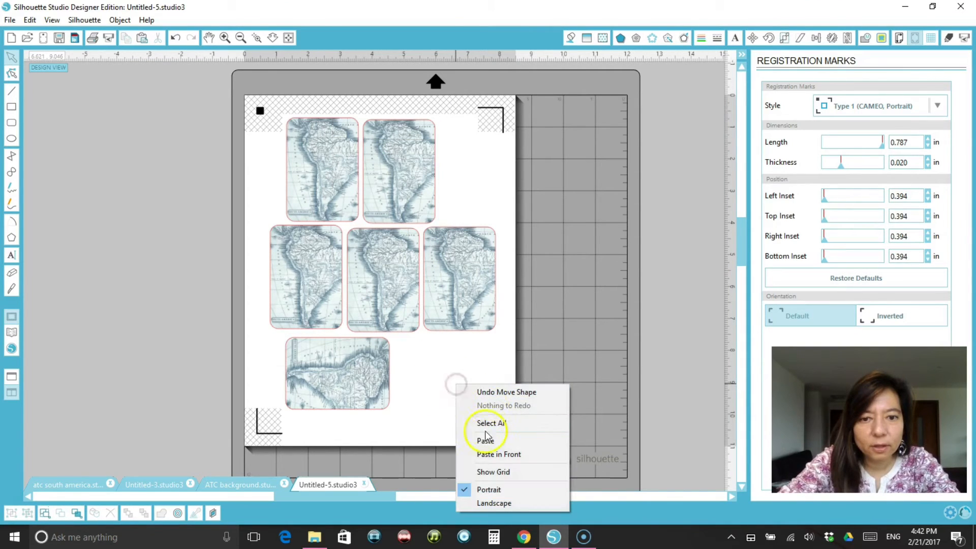
{"action": "left_click", "coordinate": [485, 439]}
{"action": "left_click_drag", "start_coordinate": [375, 411], "coordinate": [458, 387]}
{"action": "left_click", "coordinate": [532, 355]}
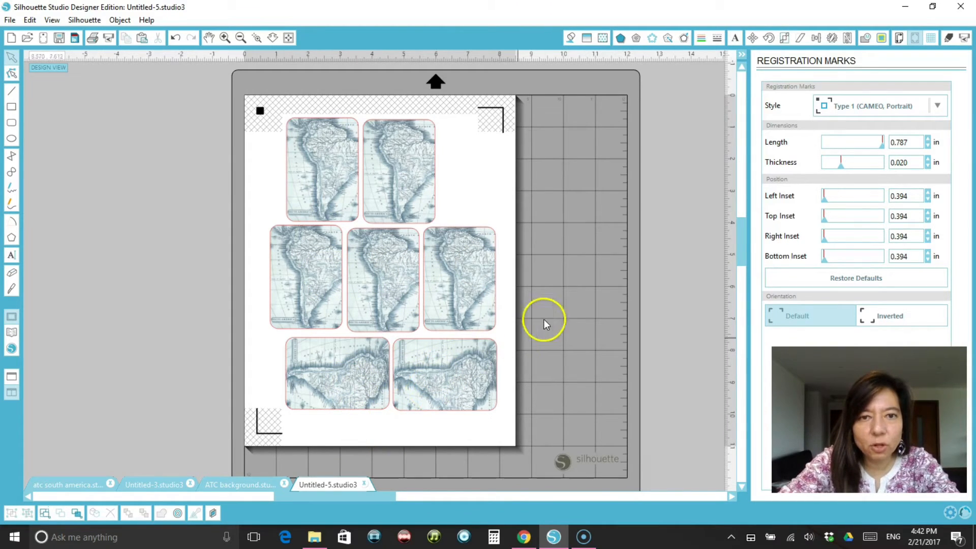
Save the map page in the Collages folder as "ATC background map blue.studio3"
{"action": "left_click", "coordinate": [8, 21]}
{"action": "mouse_move", "coordinate": [47, 116]}
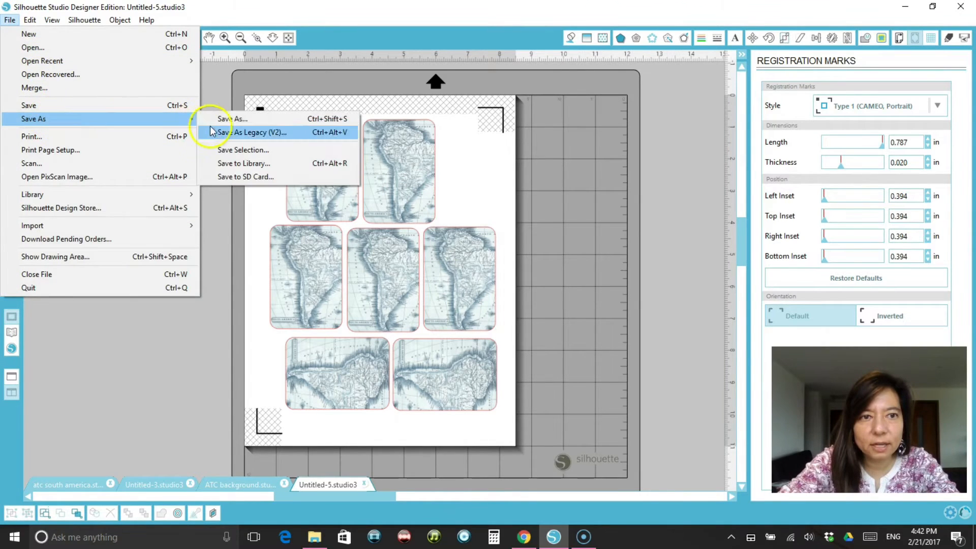
{"action": "left_click", "coordinate": [232, 120]}
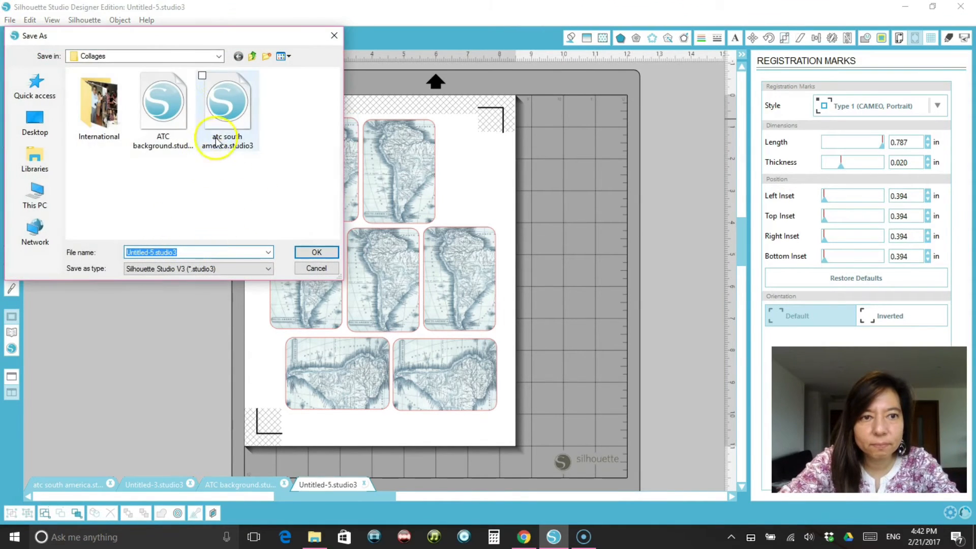
{"action": "left_click", "coordinate": [153, 104]}
{"action": "left_click", "coordinate": [218, 249]}
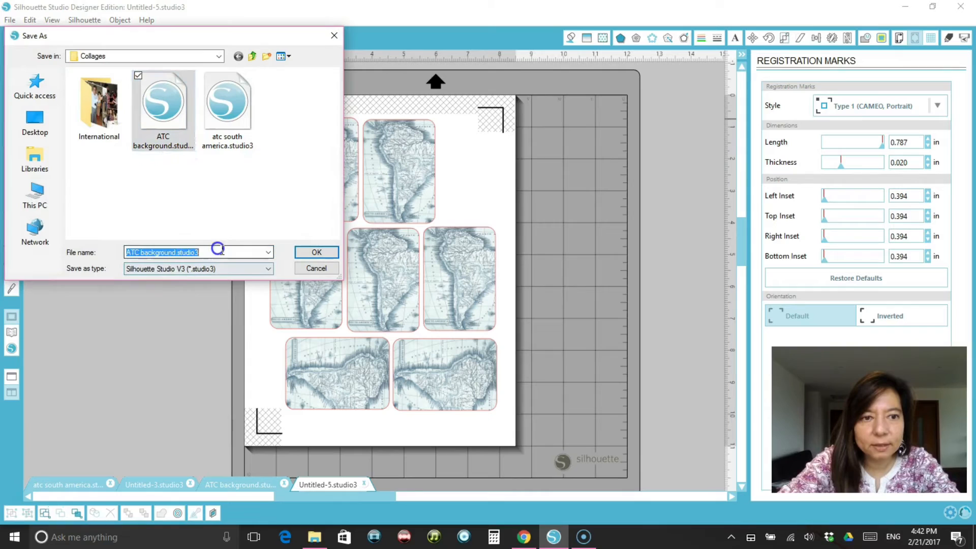
{"action": "left_click", "coordinate": [177, 252]}
{"action": "type", "text": "bl"}
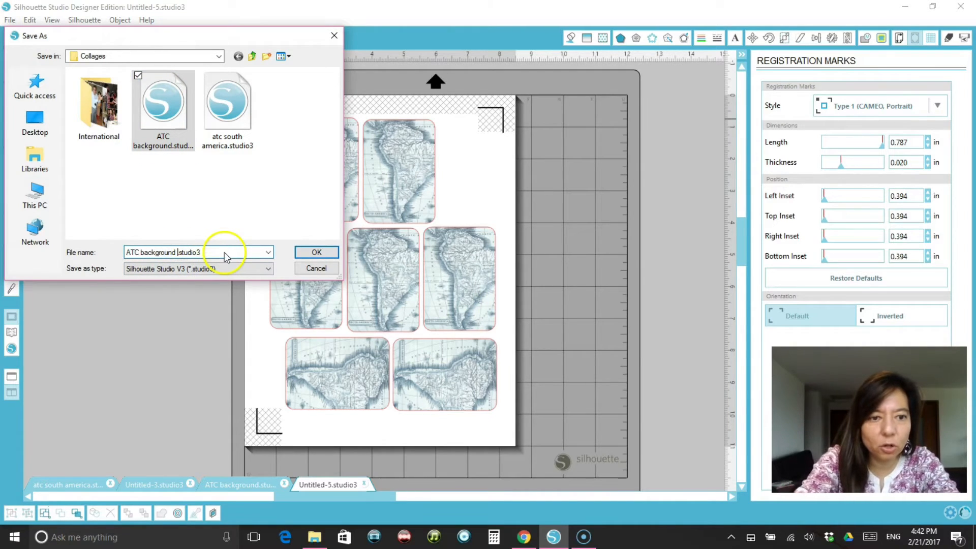
{"action": "type", "text": "u"}
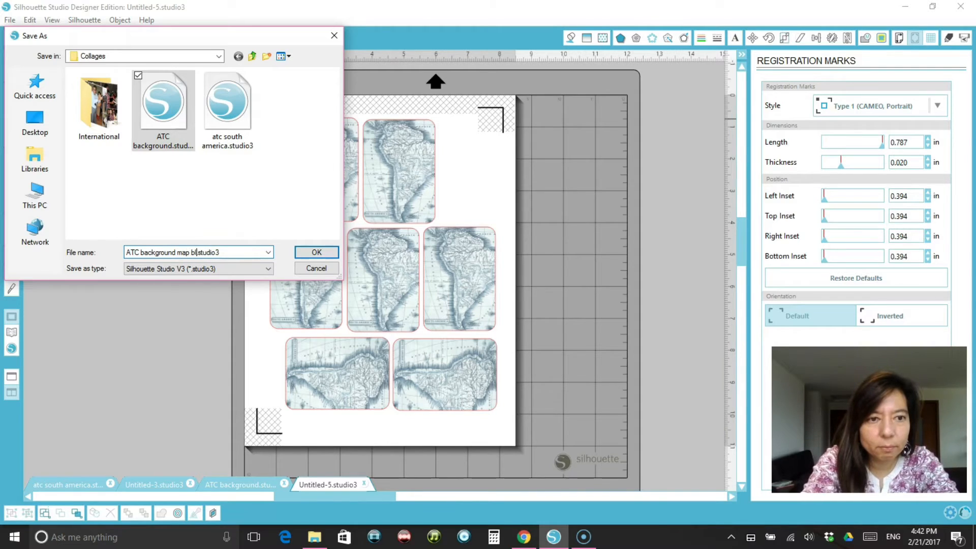
{"action": "type", "text": "e"}
{"action": "left_click", "coordinate": [316, 252]}
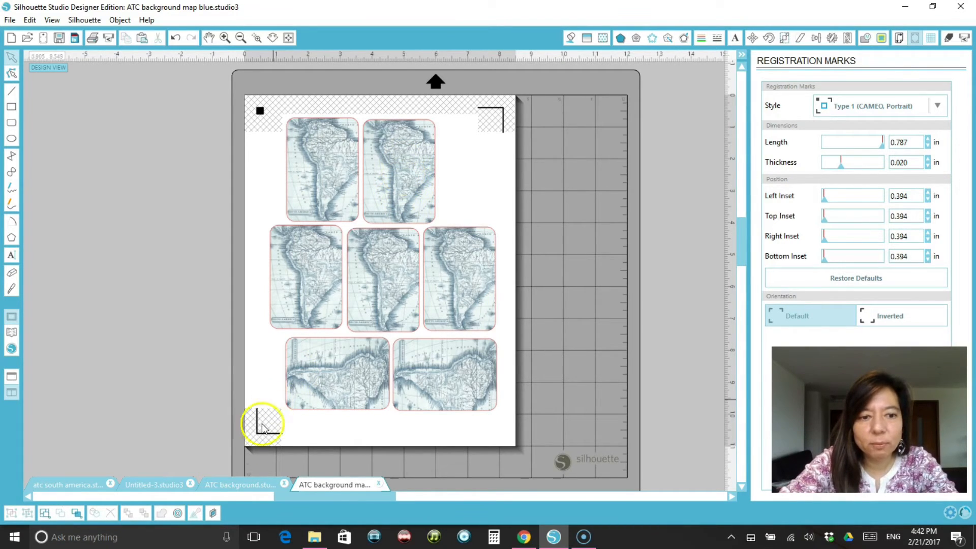
Review the background outlines page, the blue map page and the original card design across the open documents
{"action": "left_click", "coordinate": [231, 486]}
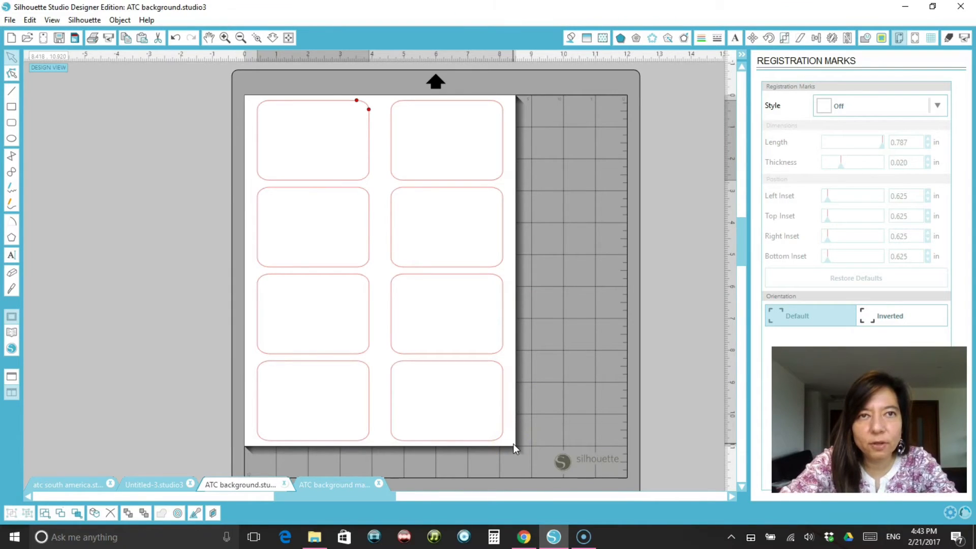
{"action": "left_click", "coordinate": [458, 406]}
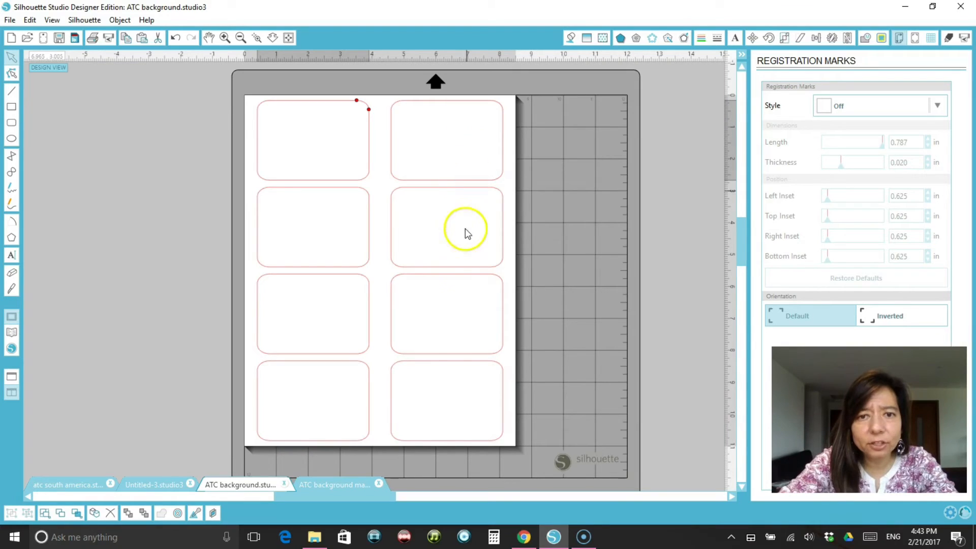
{"action": "left_click", "coordinate": [344, 482]}
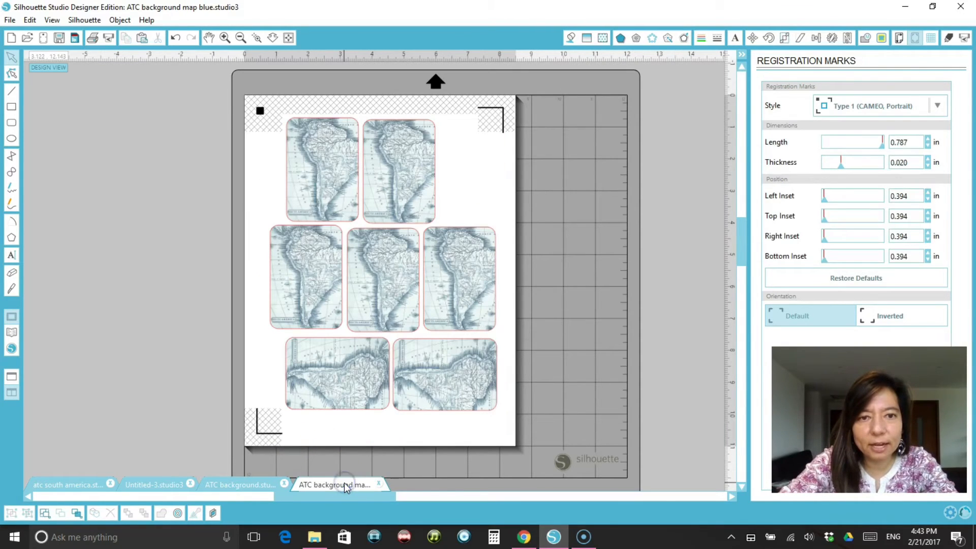
{"action": "left_click", "coordinate": [155, 489]}
{"action": "left_click", "coordinate": [337, 295]}
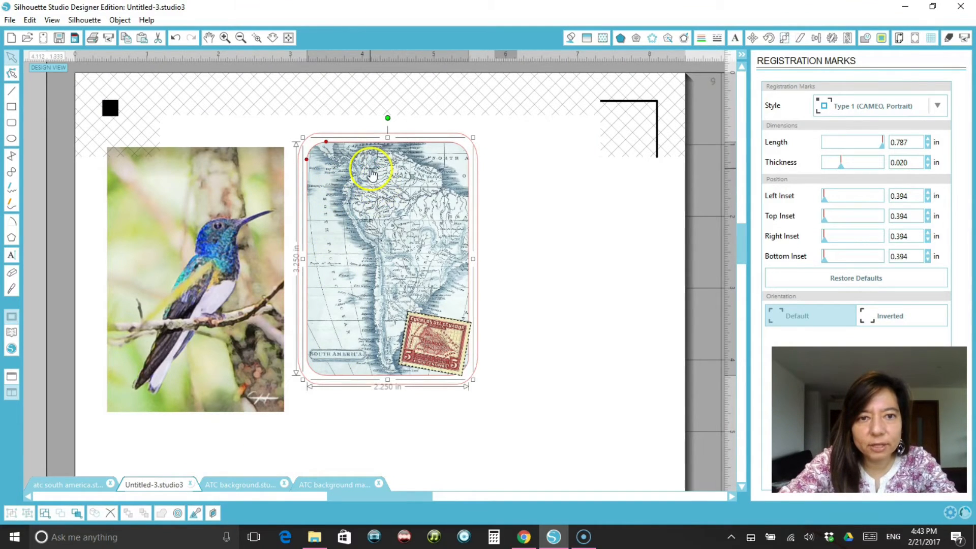
{"action": "left_click", "coordinate": [511, 188]}
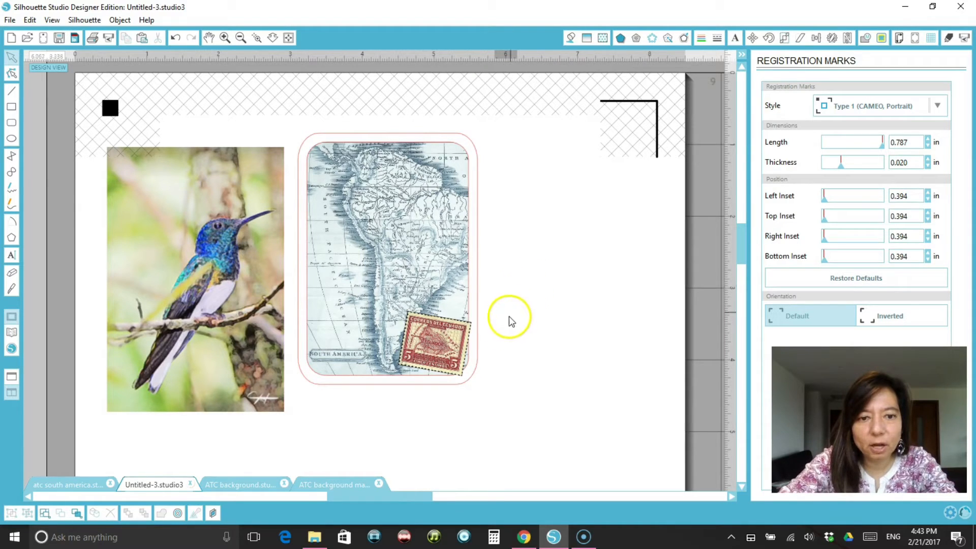
Create a new document and turn on Type 1 (CAMEO, Portrait) registration marks
{"action": "left_click", "coordinate": [10, 37]}
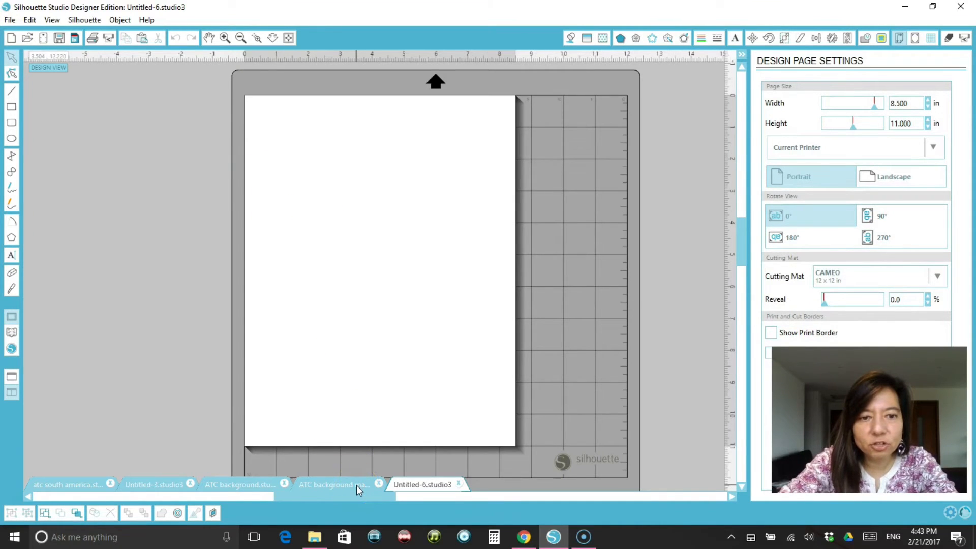
{"action": "left_click", "coordinate": [914, 38]}
{"action": "left_click", "coordinate": [879, 105]}
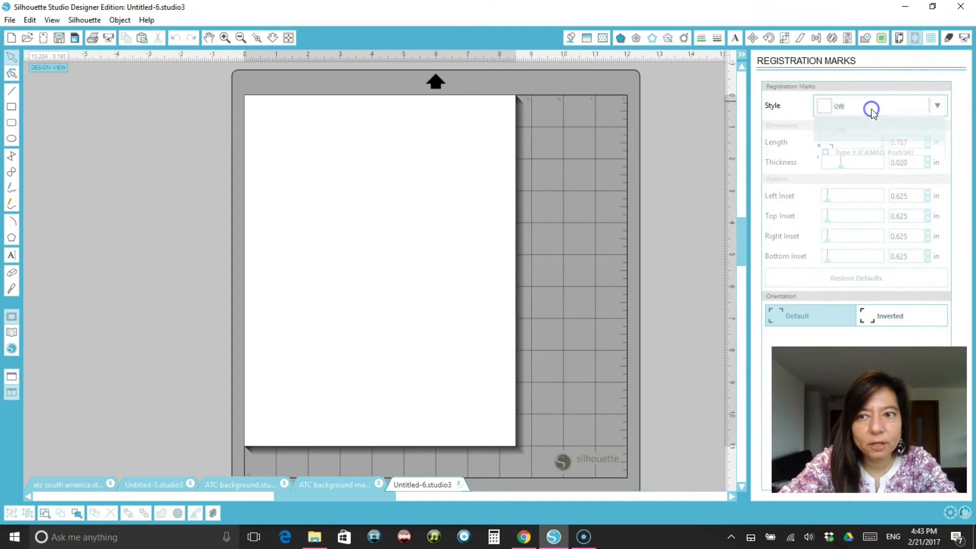
{"action": "left_click", "coordinate": [859, 154]}
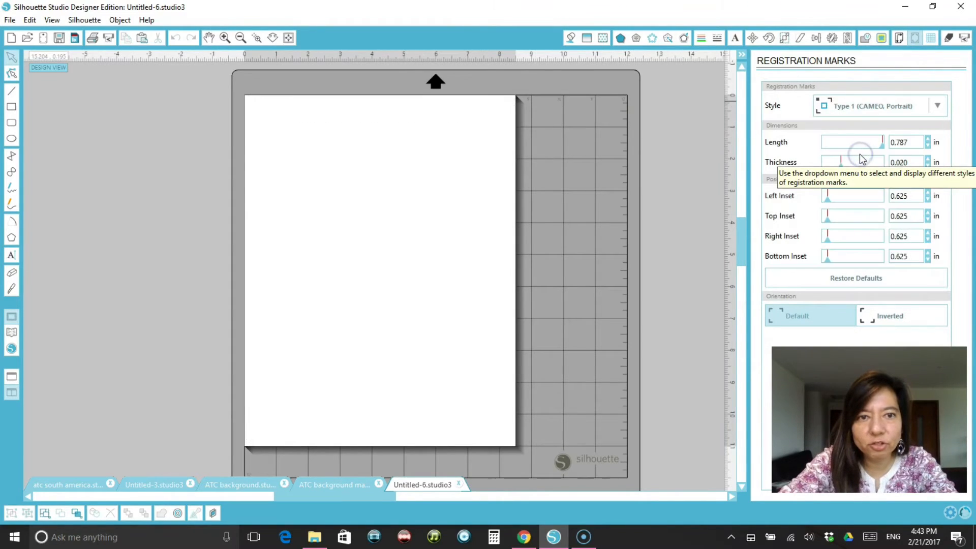
Minimise the registration marks' left, top, right and bottom insets by entering 0 for each
{"action": "left_click_drag", "start_coordinate": [915, 195], "coordinate": [838, 199]}
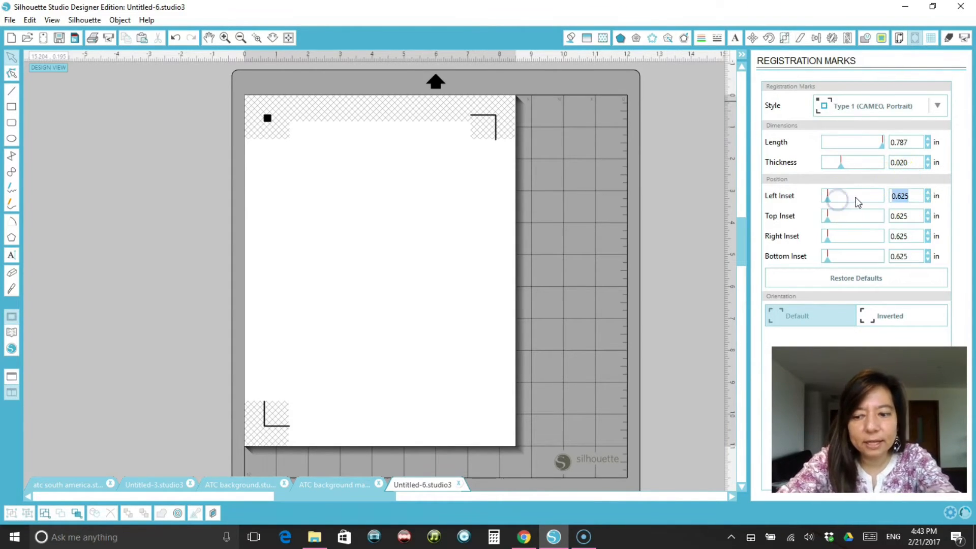
{"action": "type", "text": "0"}
{"action": "left_click_drag", "start_coordinate": [912, 220], "coordinate": [853, 220]}
{"action": "type", "text": "0"}
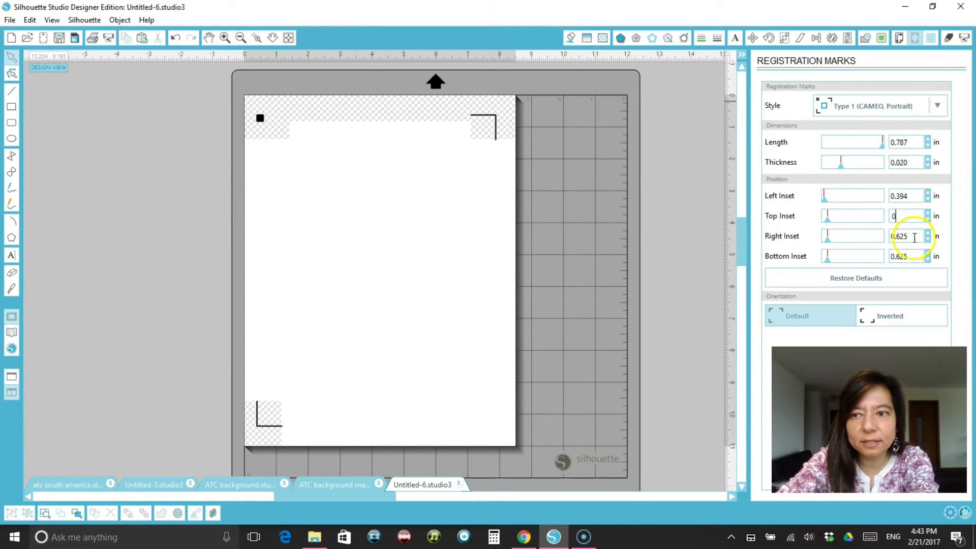
{"action": "left_click_drag", "start_coordinate": [912, 236], "coordinate": [807, 225]}
{"action": "left_click_drag", "start_coordinate": [914, 257], "coordinate": [803, 240]}
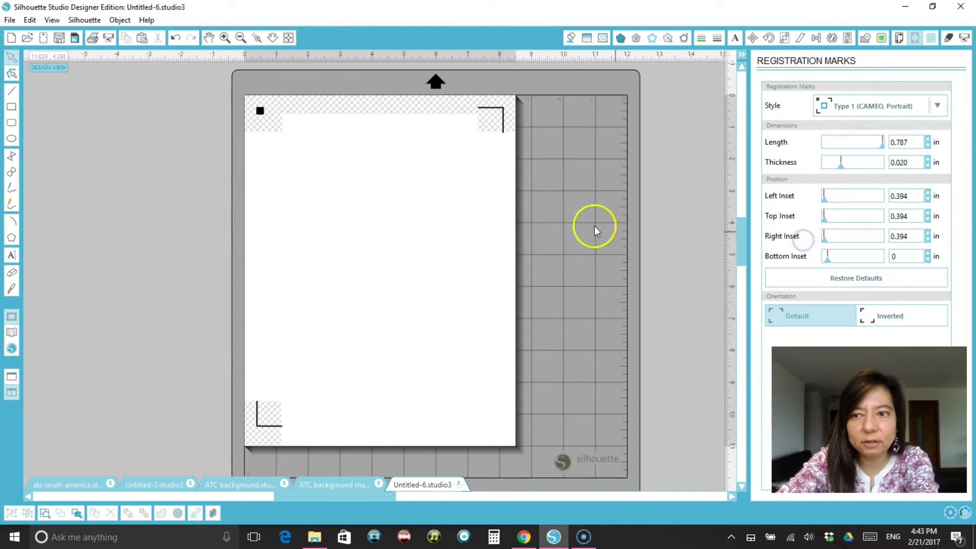
In the Untitled-3 card design, move the red stamp off the map to the blank area beside it and copy it
{"action": "left_click", "coordinate": [154, 484]}
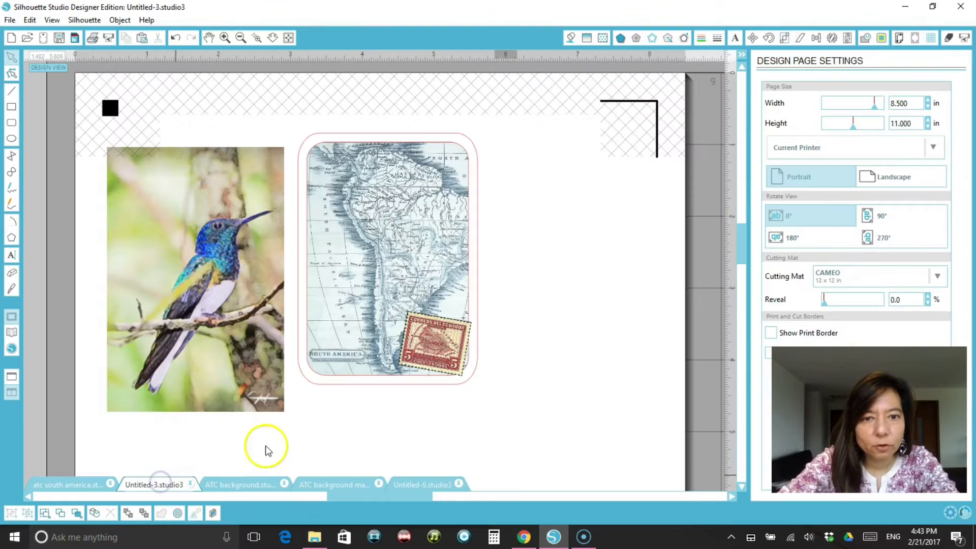
{"action": "left_click", "coordinate": [434, 345]}
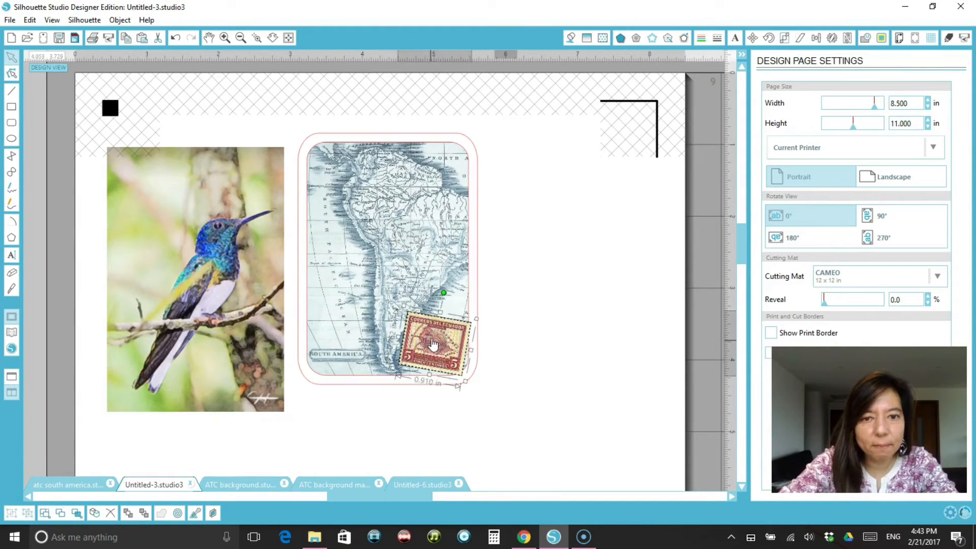
{"action": "left_click_drag", "start_coordinate": [438, 342], "coordinate": [523, 324]}
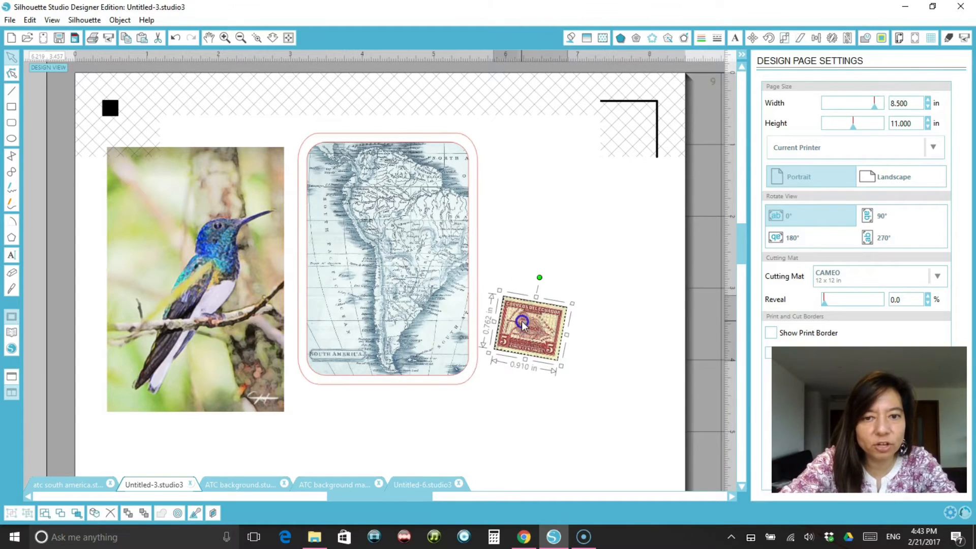
{"action": "right_click", "coordinate": [526, 326]}
{"action": "left_click", "coordinate": [557, 92]}
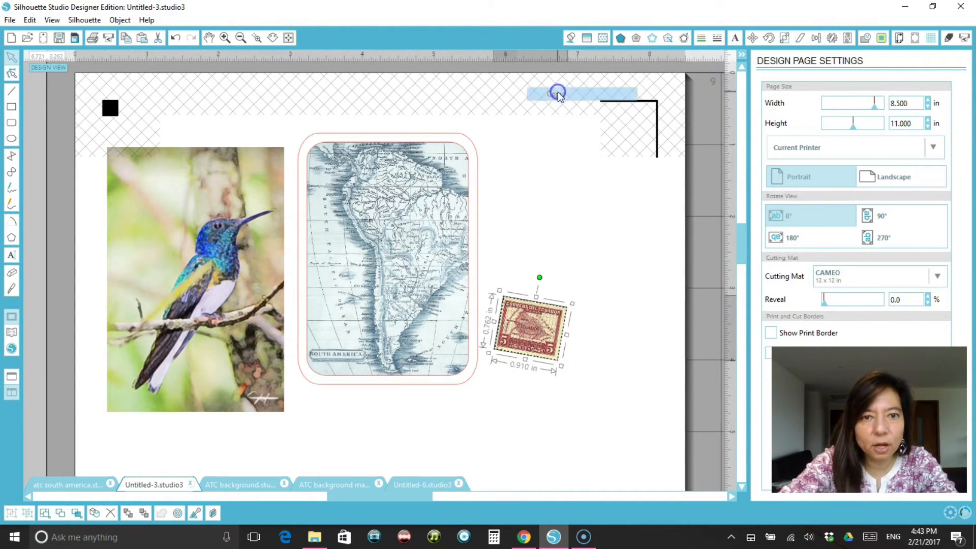
Paste the stamp into the new registration-mark page and rotate it until it is level
{"action": "left_click", "coordinate": [414, 482]}
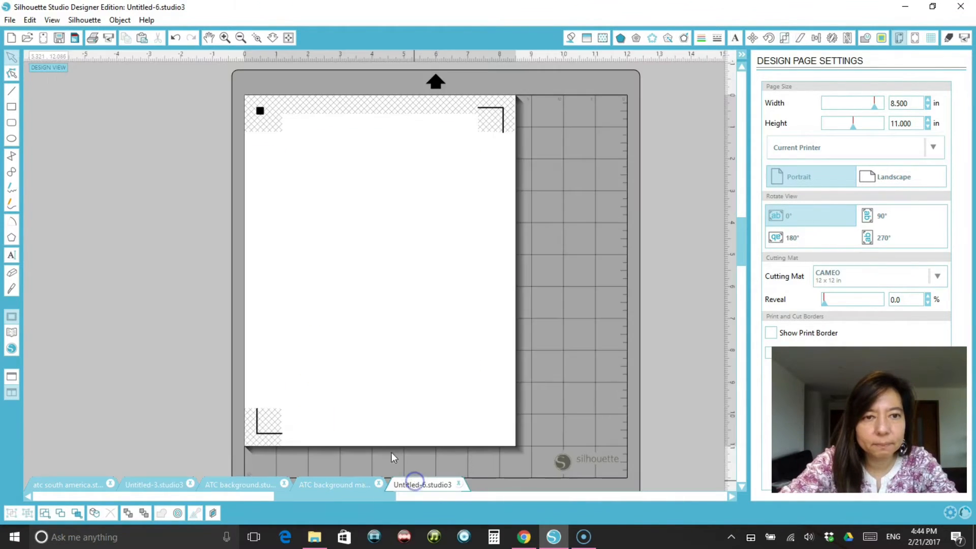
{"action": "right_click", "coordinate": [329, 239]}
{"action": "left_click", "coordinate": [358, 291]}
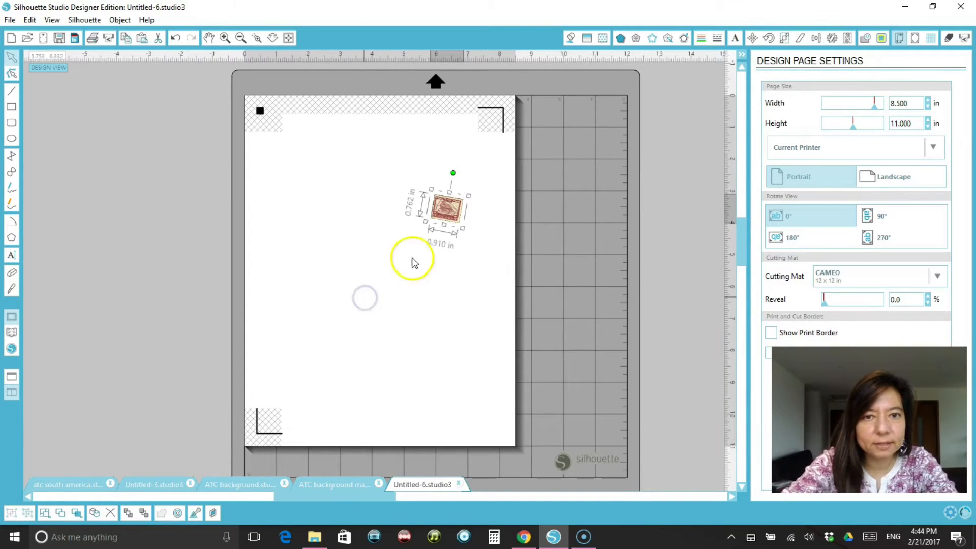
{"action": "left_click_drag", "start_coordinate": [454, 172], "coordinate": [445, 174]}
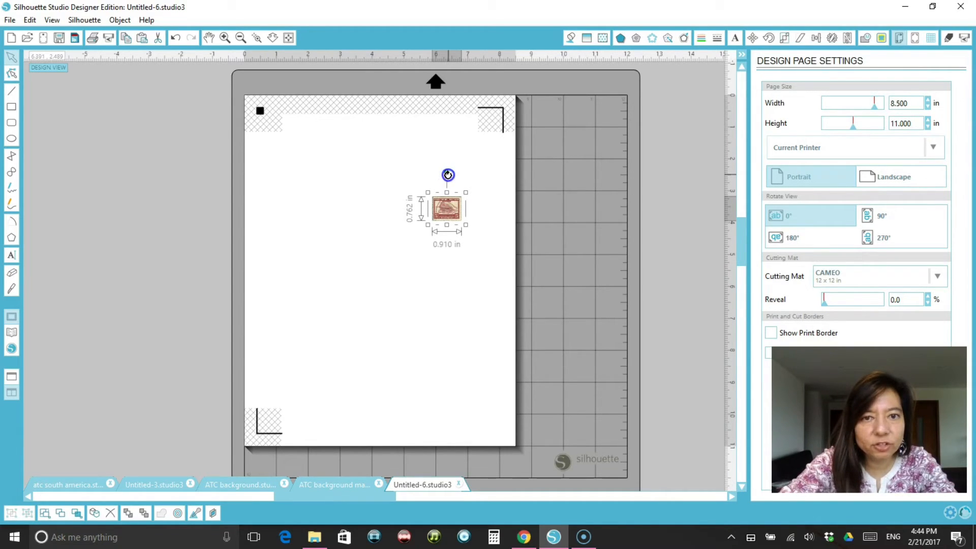
{"action": "left_click", "coordinate": [489, 252]}
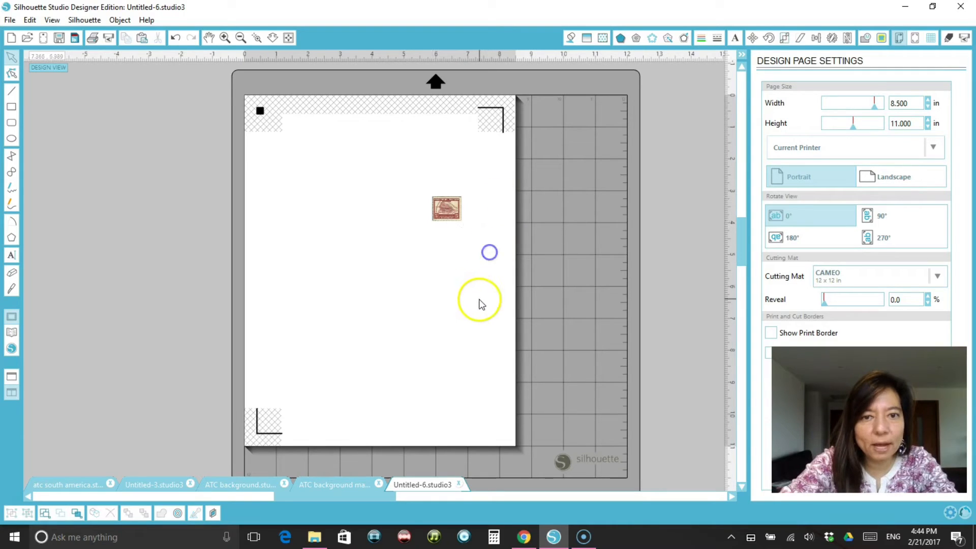
Move the stamp up beside the upper-left registration mark, just clear of its hatched area
{"action": "double_click", "coordinate": [445, 208]}
{"action": "left_click_drag", "start_coordinate": [446, 208], "coordinate": [299, 132]}
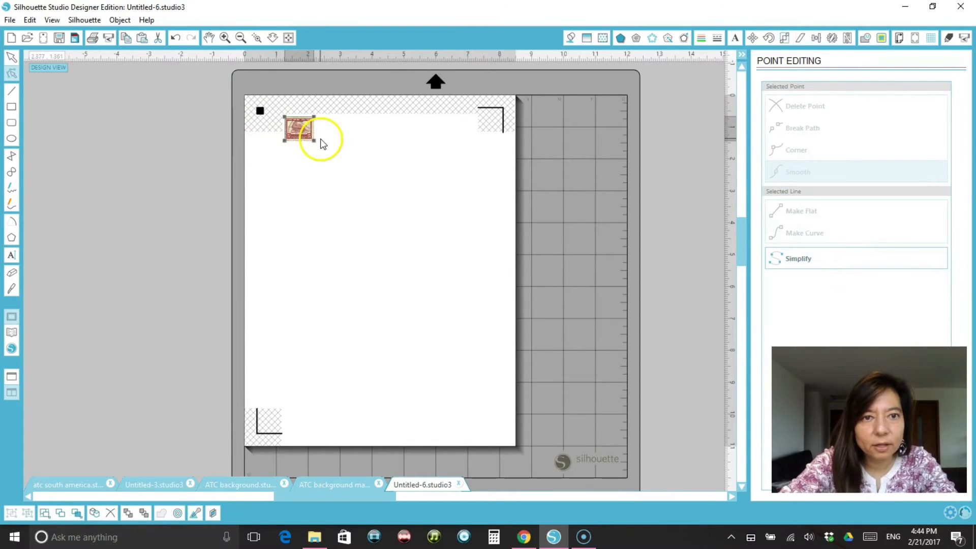
{"action": "left_click", "coordinate": [320, 146]}
{"action": "left_click", "coordinate": [297, 131]}
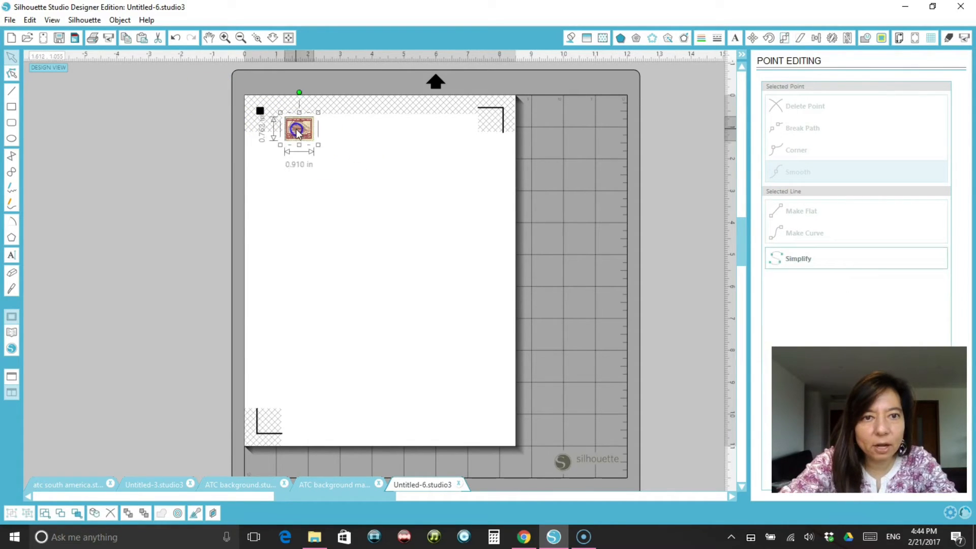
Replicate the selected stamp with Fill Page to cover the printable area with copies
{"action": "left_click", "coordinate": [119, 21]}
{"action": "left_click", "coordinate": [101, 131]}
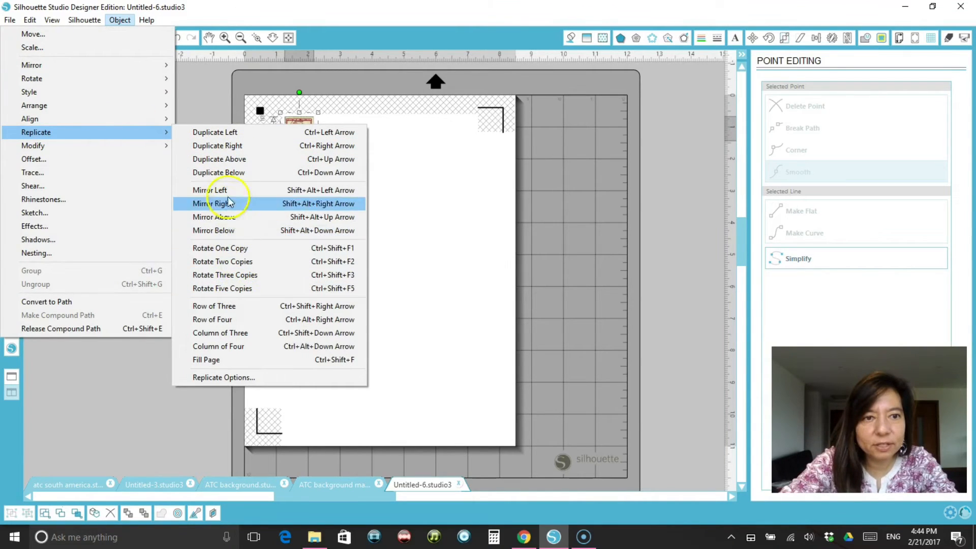
{"action": "left_click", "coordinate": [218, 361]}
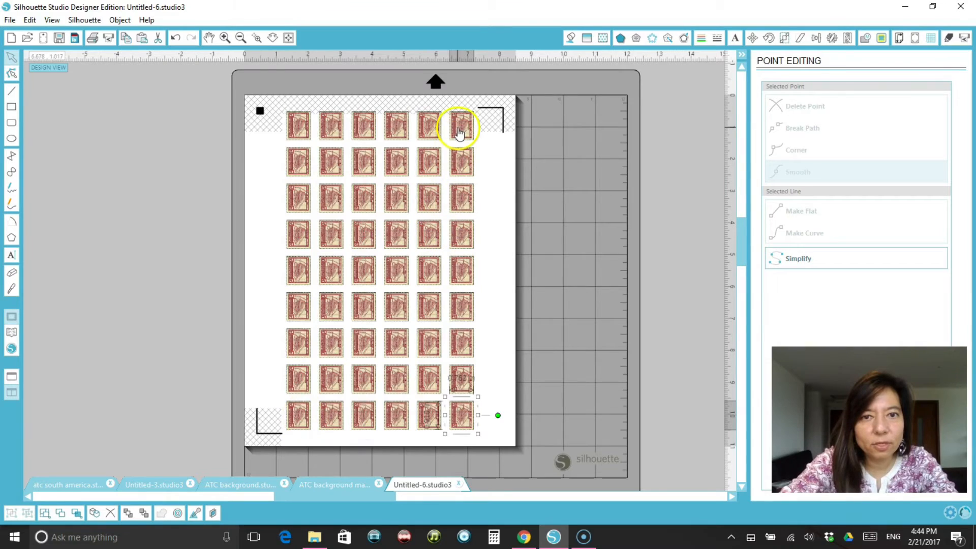
{"action": "left_click", "coordinate": [482, 249]}
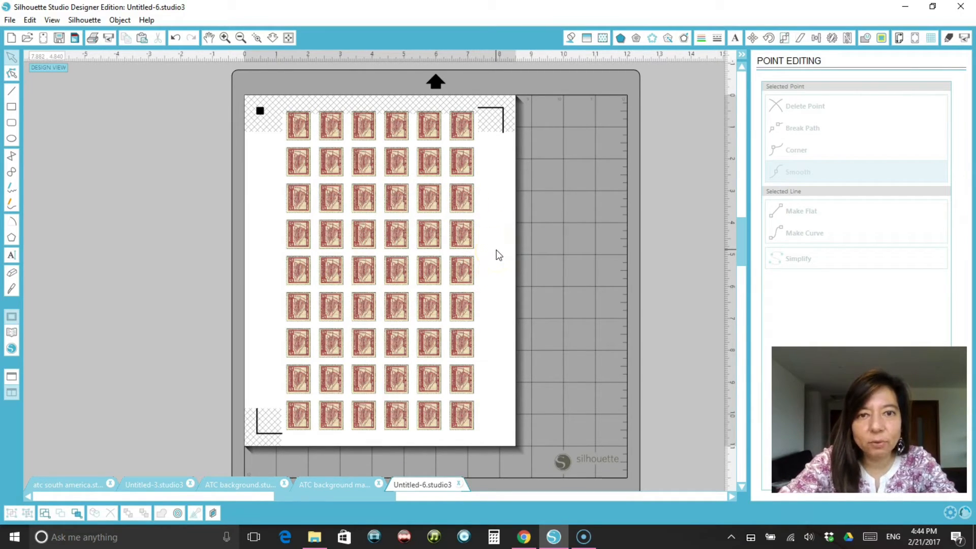
Review the stamp page, and examine the map card's outer and inner outlines and its stamp in the Untitled-3 design
{"action": "left_click", "coordinate": [298, 134]}
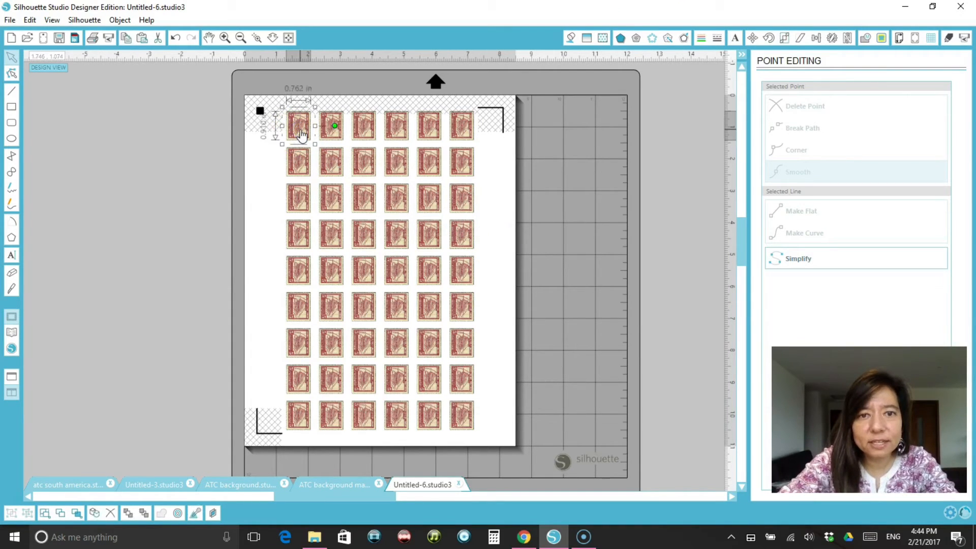
{"action": "left_click", "coordinate": [246, 489]}
{"action": "left_click", "coordinate": [157, 484]}
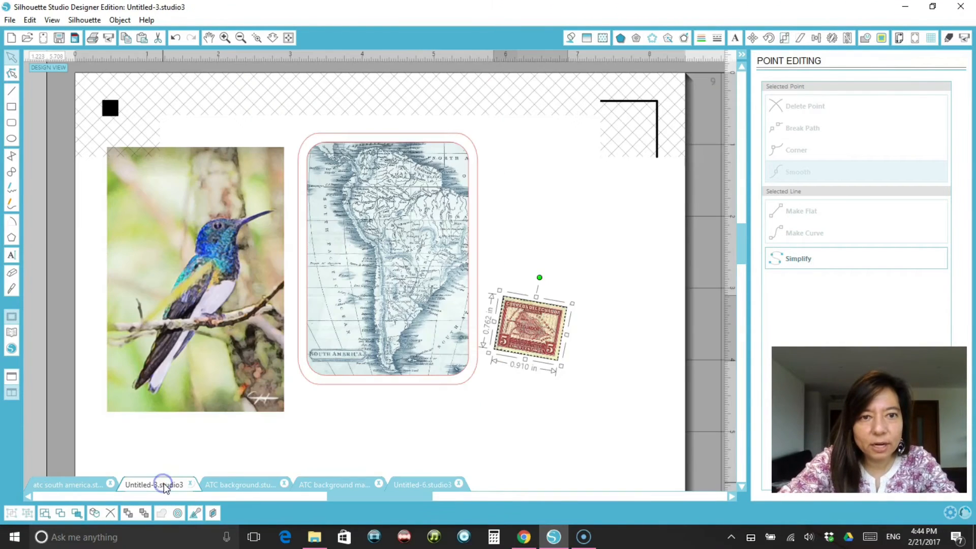
{"action": "left_click", "coordinate": [370, 142]}
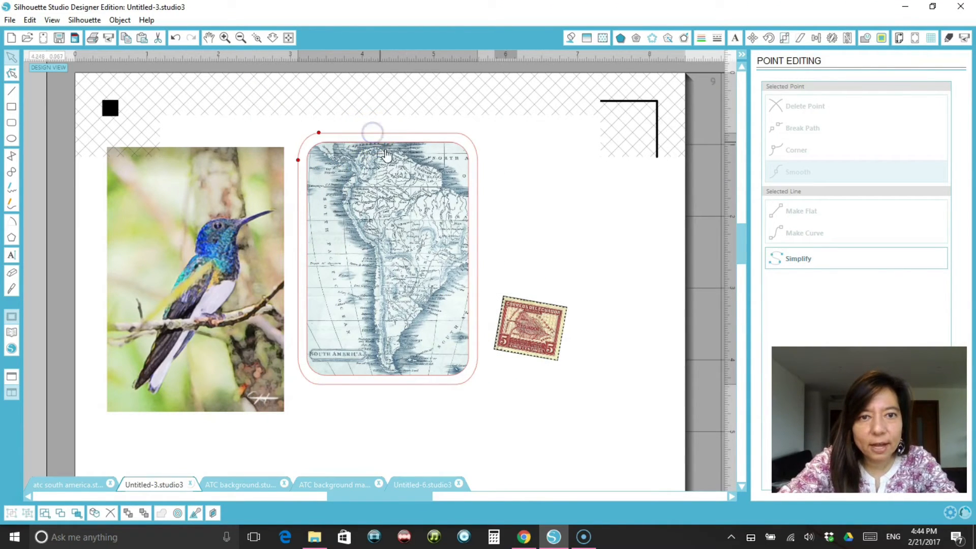
{"action": "left_click", "coordinate": [392, 139]}
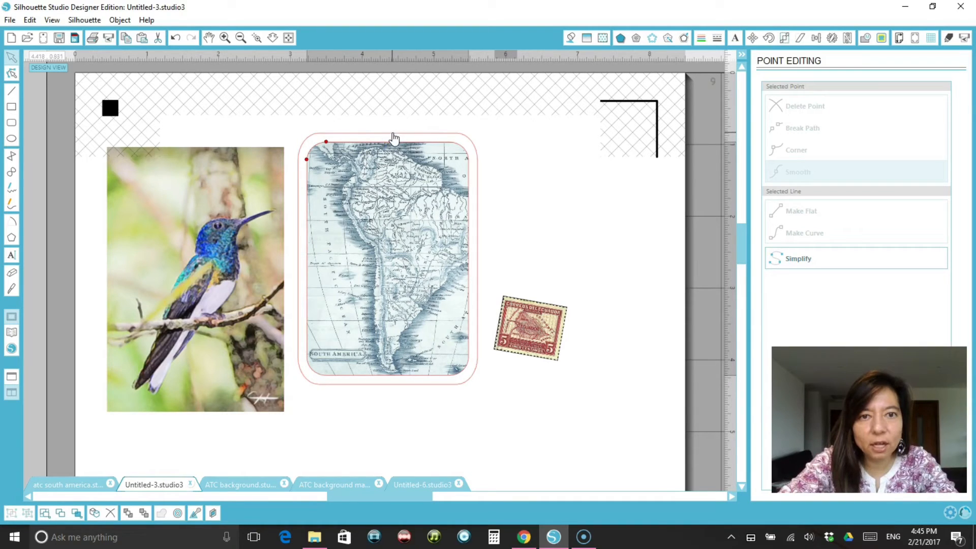
{"action": "left_click", "coordinate": [525, 325]}
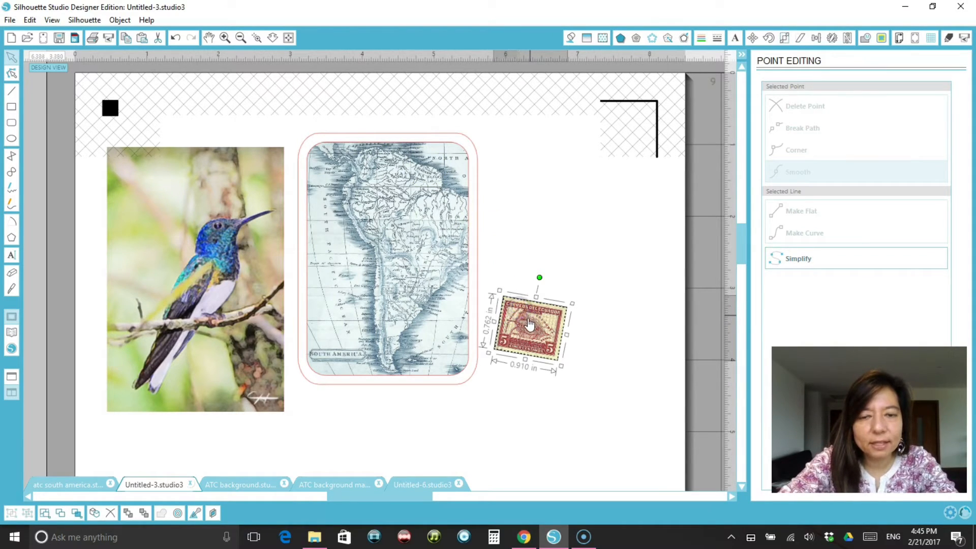
Mark a trace area enclosing all the stamps on the Untitled-6 page
{"action": "left_click", "coordinate": [414, 484]}
{"action": "left_click", "coordinate": [562, 290]}
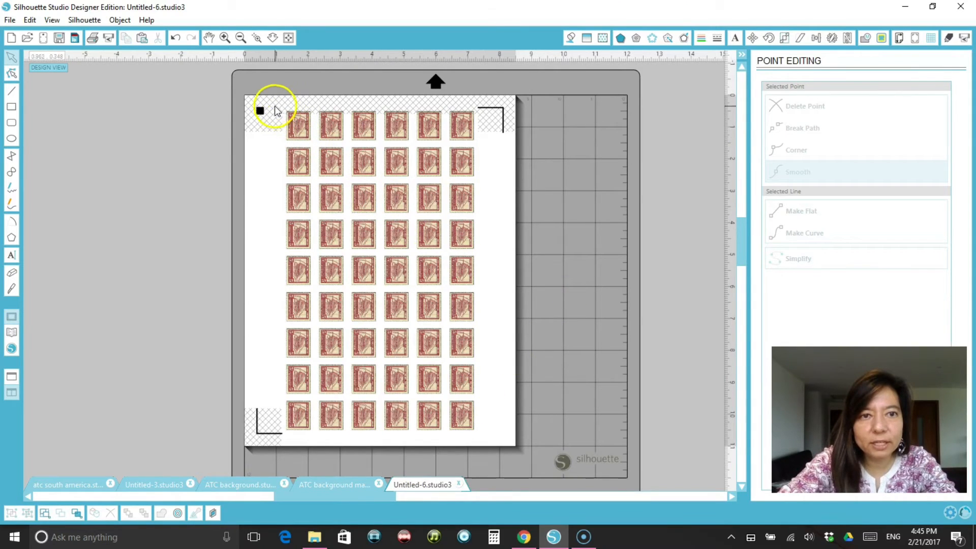
{"action": "left_click_drag", "start_coordinate": [269, 100], "coordinate": [508, 455]}
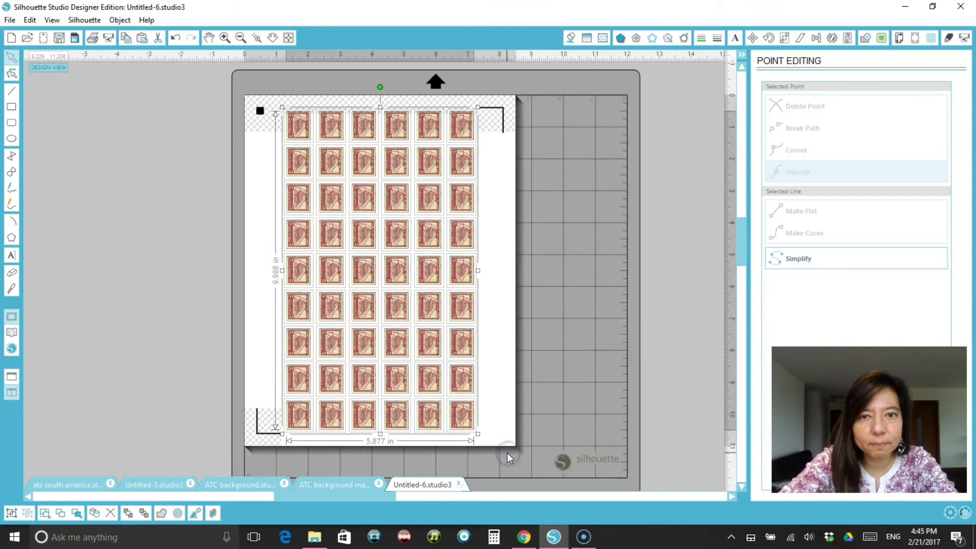
{"action": "left_click", "coordinate": [882, 39]}
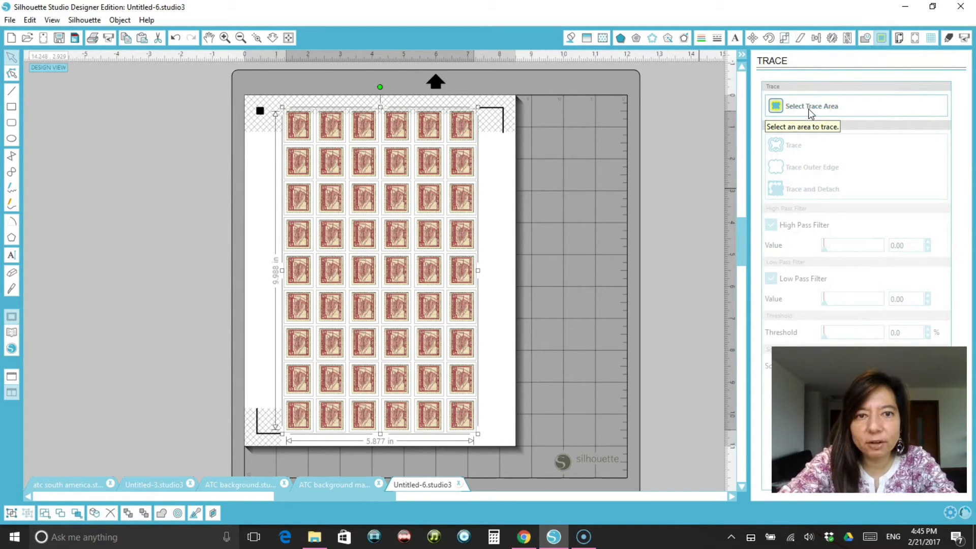
{"action": "left_click", "coordinate": [811, 113]}
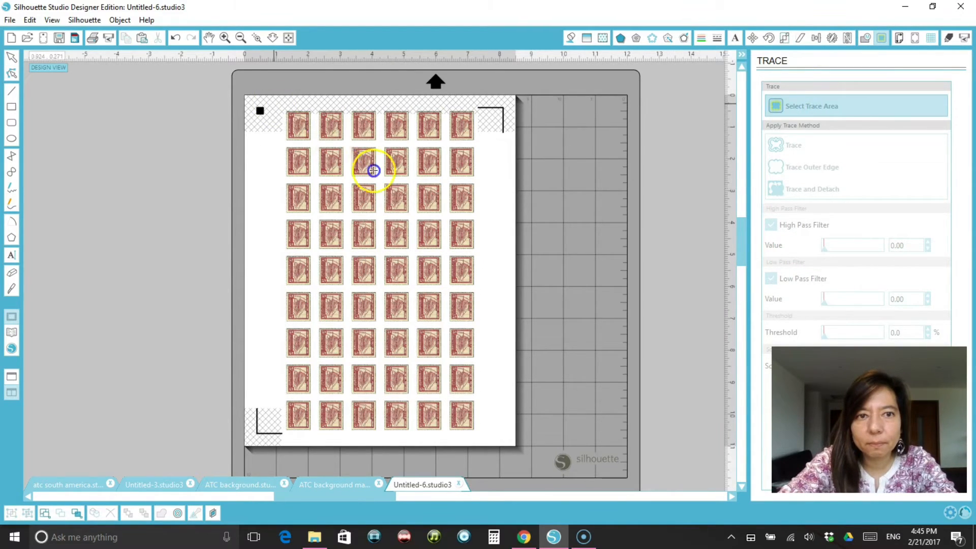
{"action": "mouse_move", "coordinate": [274, 104]}
{"action": "left_mouse_down"}
{"action": "mouse_move", "coordinate": [507, 330]}
{"action": "mouse_move", "coordinate": [493, 444]}
{"action": "left_mouse_up"}
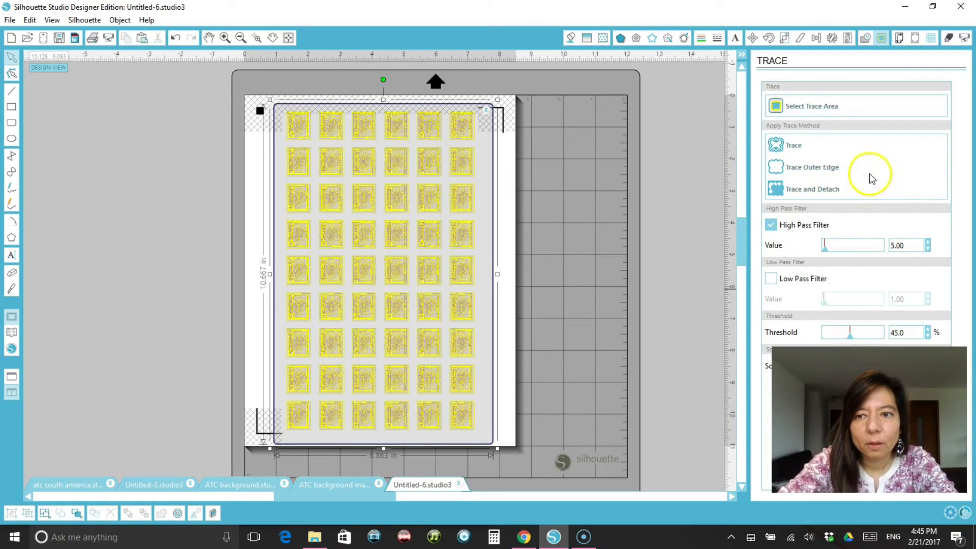
Trace the outer edges of all the stamps with High Pass Filter off and the threshold at 100%
{"action": "left_click", "coordinate": [773, 225]}
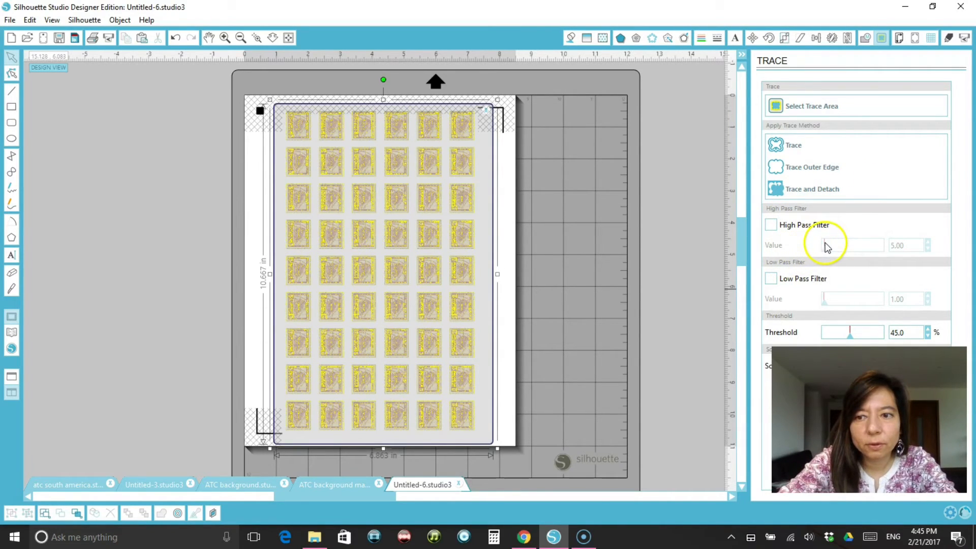
{"action": "left_click_drag", "start_coordinate": [849, 337], "coordinate": [901, 335]}
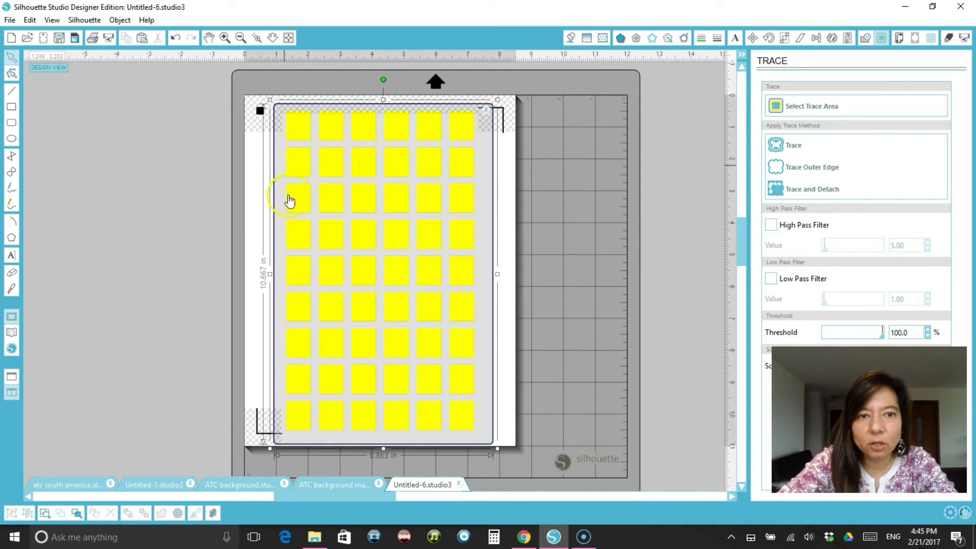
{"action": "left_click", "coordinate": [816, 171]}
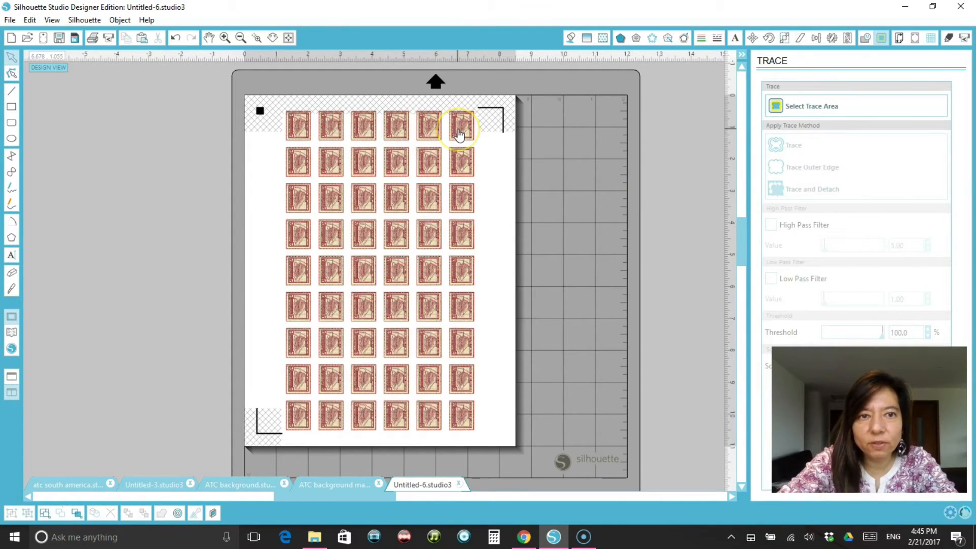
{"action": "left_click", "coordinate": [468, 178]}
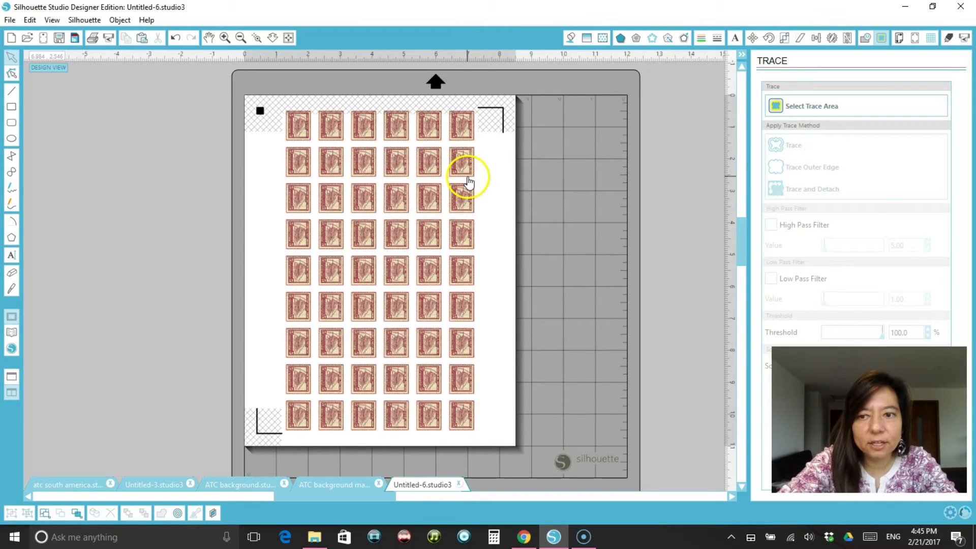
Move several stamps out of the grid to check the traced cut outlines beneath them
{"action": "left_click", "coordinate": [224, 39]}
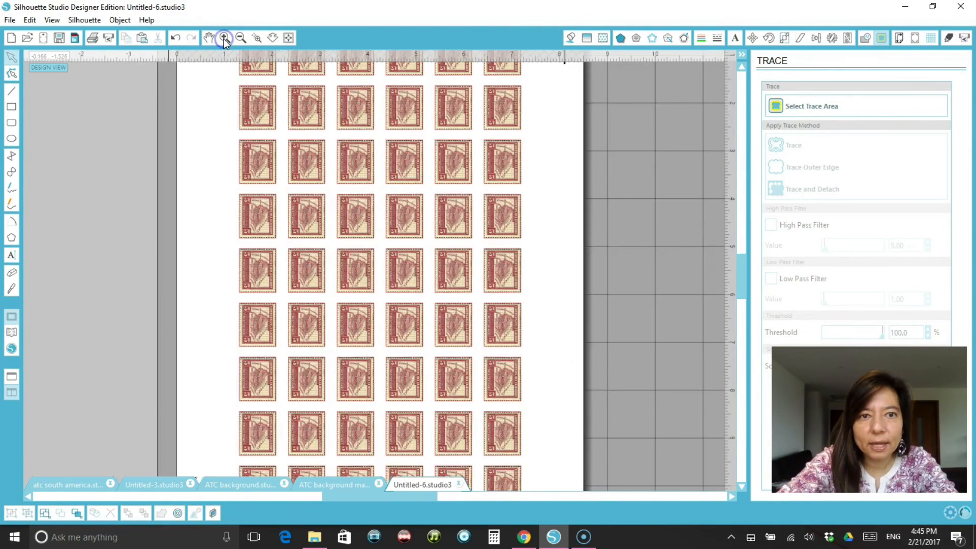
{"action": "left_click", "coordinate": [223, 39]}
{"action": "left_click", "coordinate": [224, 39]}
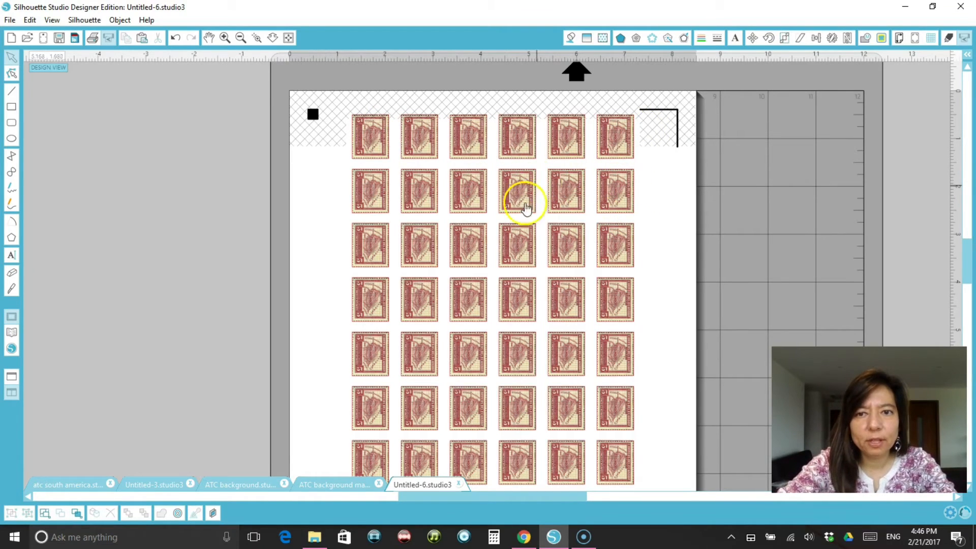
{"action": "right_click", "coordinate": [375, 194]}
{"action": "left_click_drag", "start_coordinate": [375, 195], "coordinate": [282, 194]}
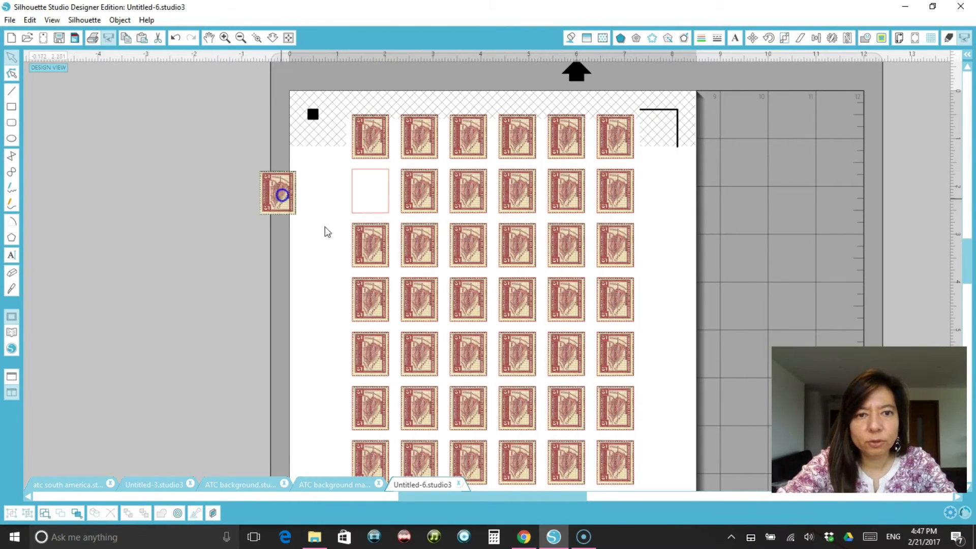
{"action": "left_click_drag", "start_coordinate": [421, 235], "coordinate": [202, 282]}
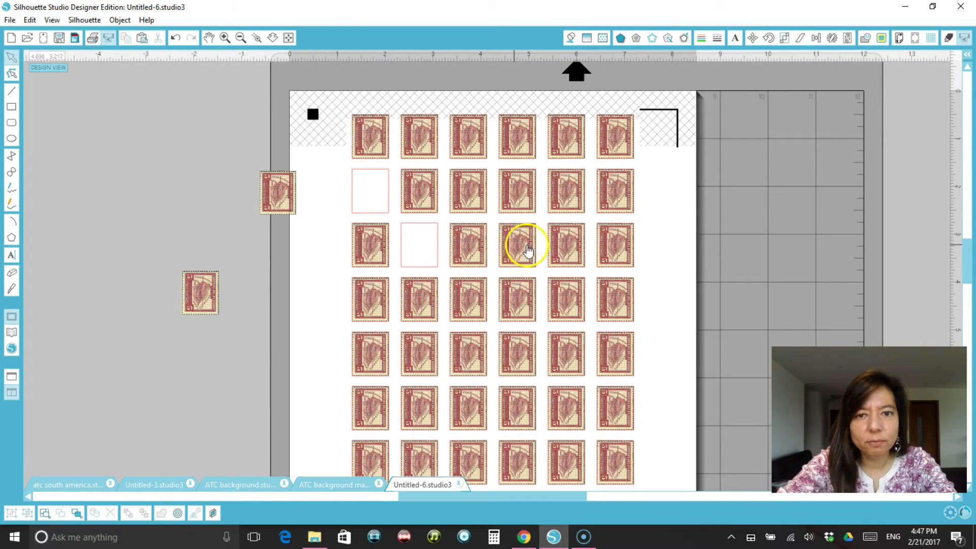
{"action": "left_click_drag", "start_coordinate": [523, 244], "coordinate": [601, 270]}
{"action": "left_click_drag", "start_coordinate": [571, 300], "coordinate": [677, 302]}
{"action": "left_click_drag", "start_coordinate": [565, 352], "coordinate": [706, 374]}
Undo all the stamp moves that were made to check the outlines
{"action": "left_click", "coordinate": [176, 38]}
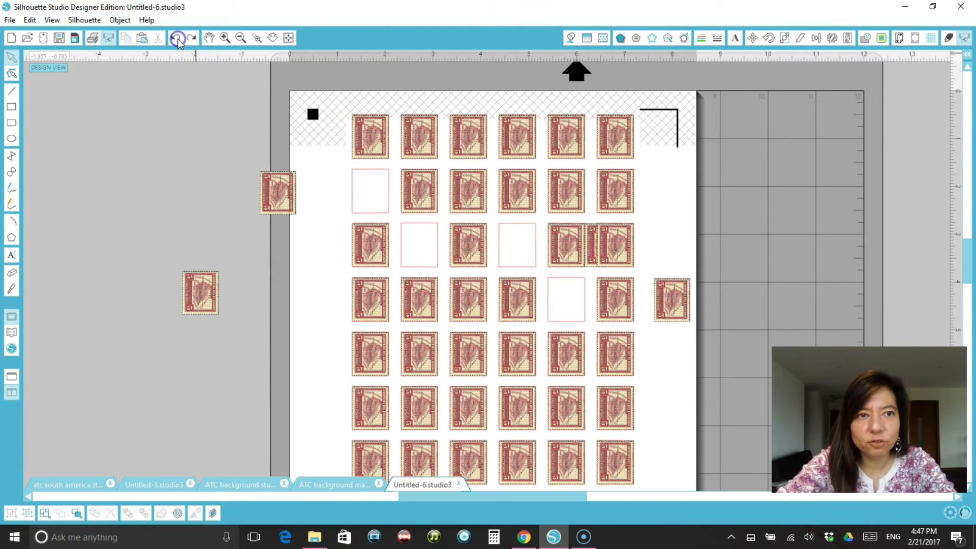
{"action": "left_click", "coordinate": [176, 38]}
{"action": "left_click", "coordinate": [176, 38]}
{"action": "left_click", "coordinate": [176, 39]}
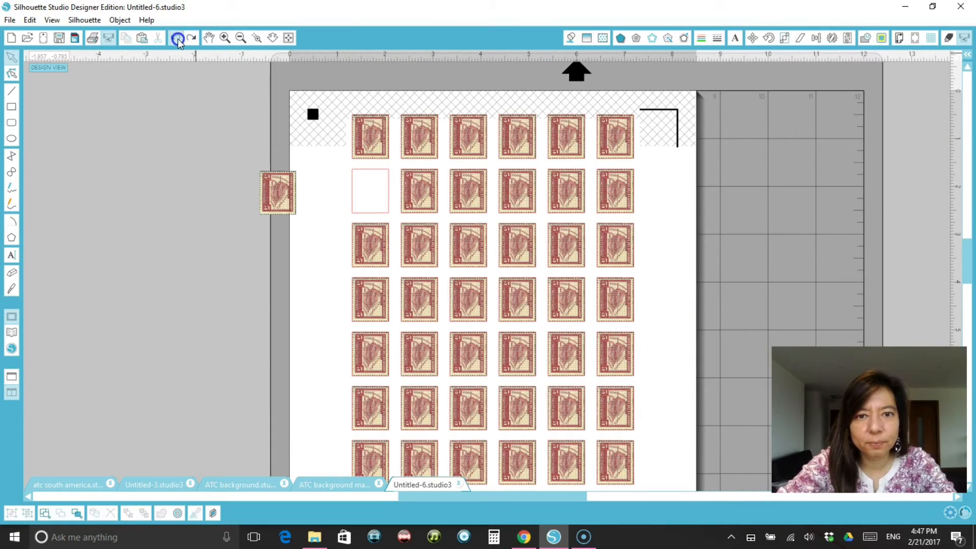
{"action": "left_click", "coordinate": [176, 38]}
Save the stamp page as "stamps" in the Collages folder
{"action": "left_click", "coordinate": [10, 20]}
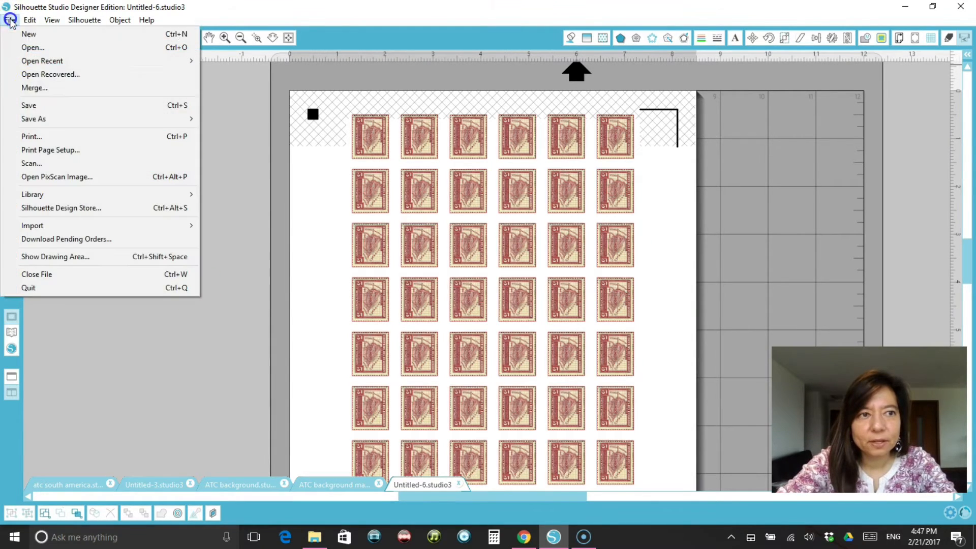
{"action": "mouse_move", "coordinate": [43, 118]}
{"action": "left_click", "coordinate": [230, 120]}
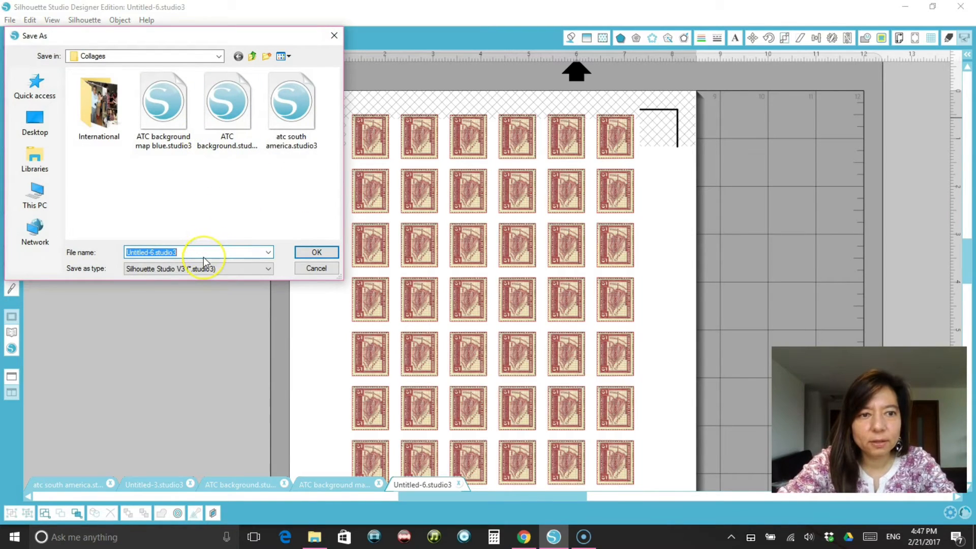
{"action": "type", "text": "stan"}
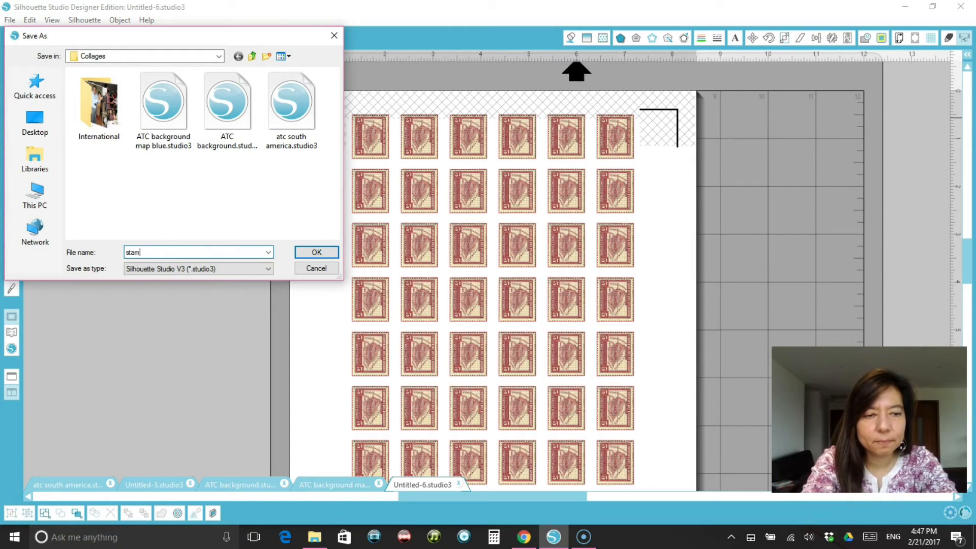
{"action": "type", "text": "ps"}
{"action": "left_click", "coordinate": [316, 252]}
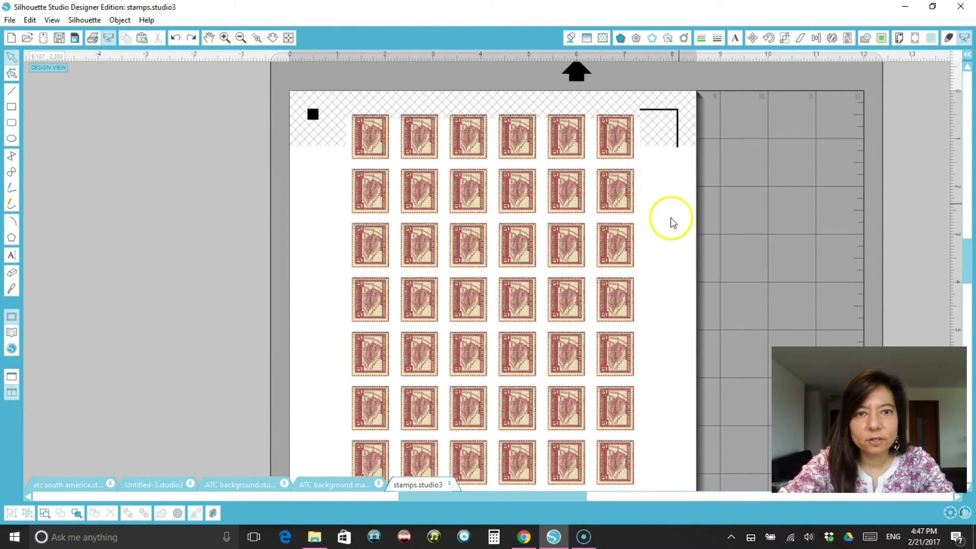
Review the stamps, map pieces and background outlines pages, ending at the Untitled-3 card design
{"action": "scroll", "coordinate": [671, 223], "scroll_direction": "down", "scroll_amount": 2}
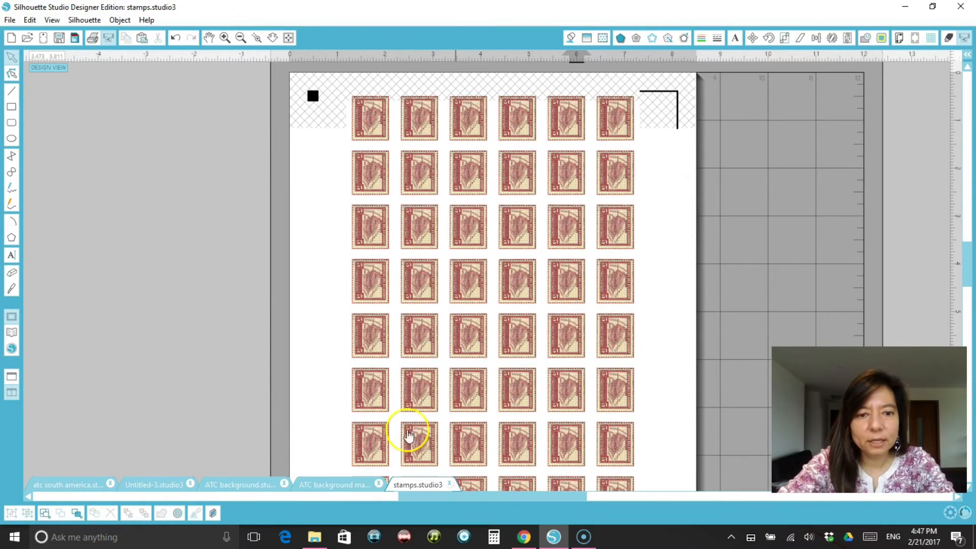
{"action": "left_click", "coordinate": [336, 484]}
{"action": "left_click", "coordinate": [250, 488]}
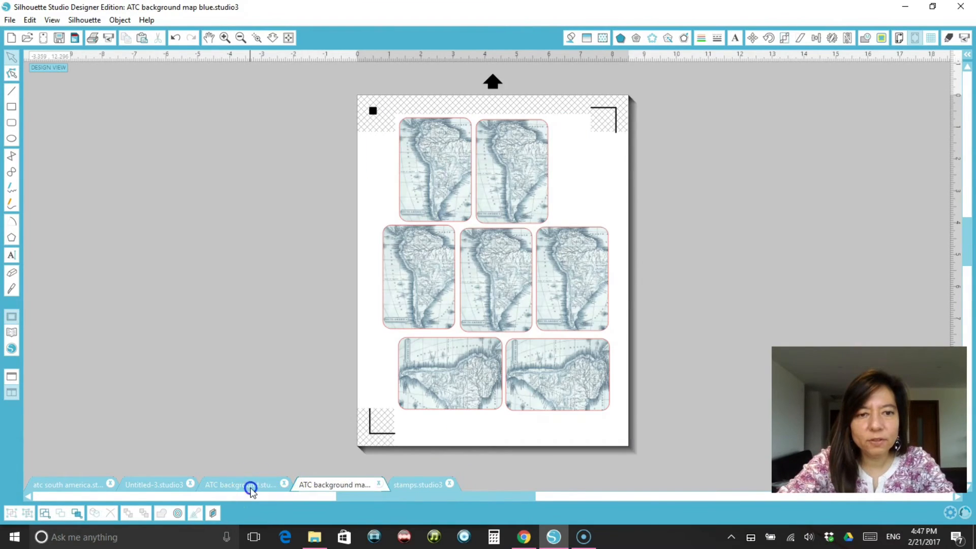
{"action": "left_click", "coordinate": [322, 484]}
{"action": "left_click", "coordinate": [415, 485]}
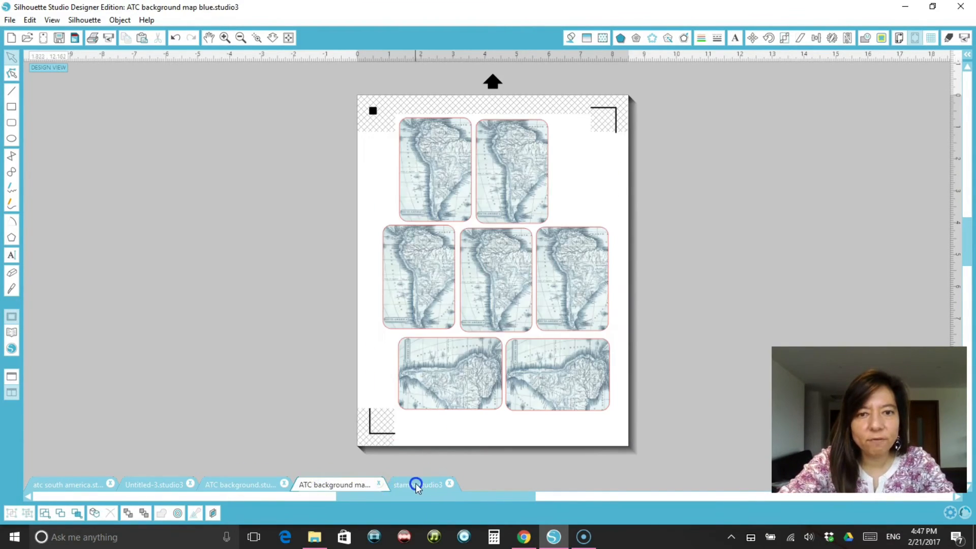
{"action": "left_click", "coordinate": [210, 486]}
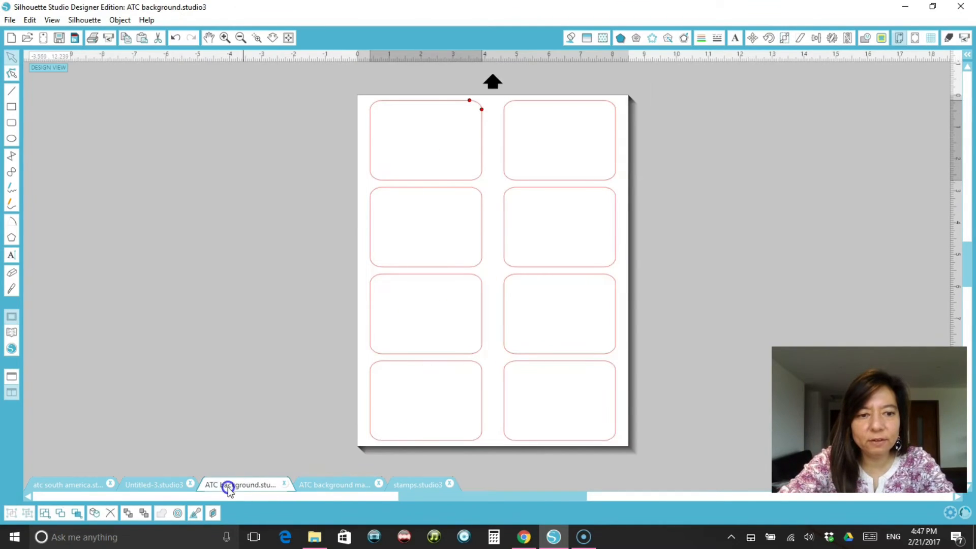
{"action": "left_click", "coordinate": [165, 489]}
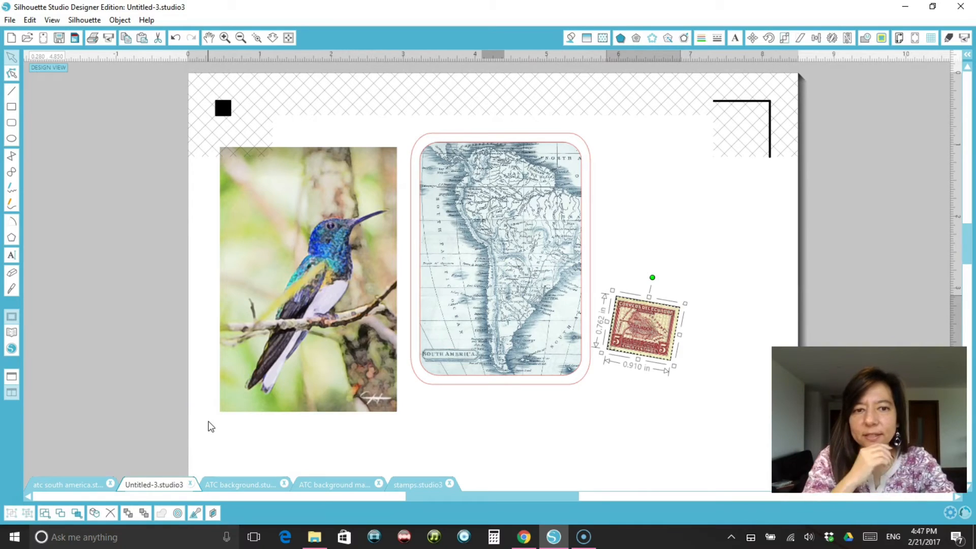
Create a new blank page, and copy the hummingbird photo from the Untitled-3 design
{"action": "left_click", "coordinate": [323, 283]}
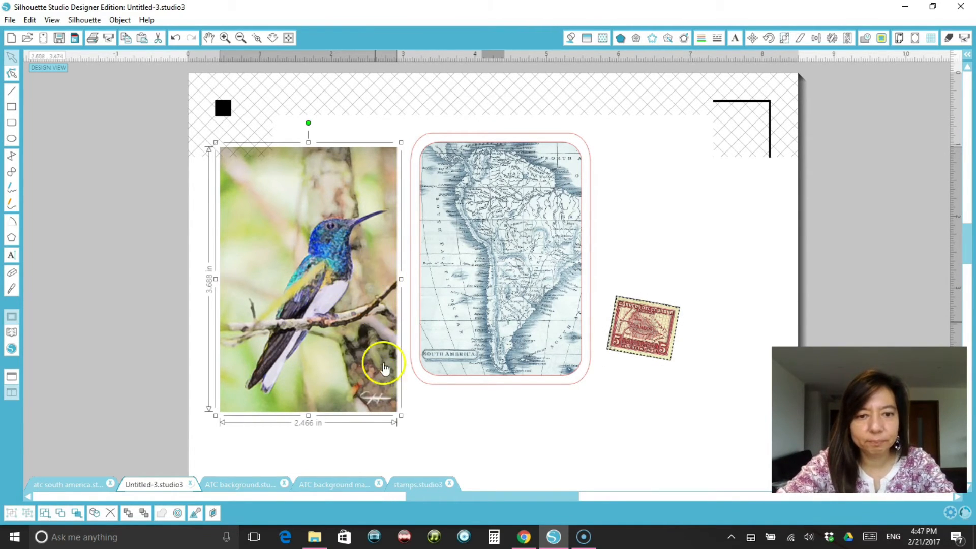
{"action": "left_click", "coordinate": [15, 39]}
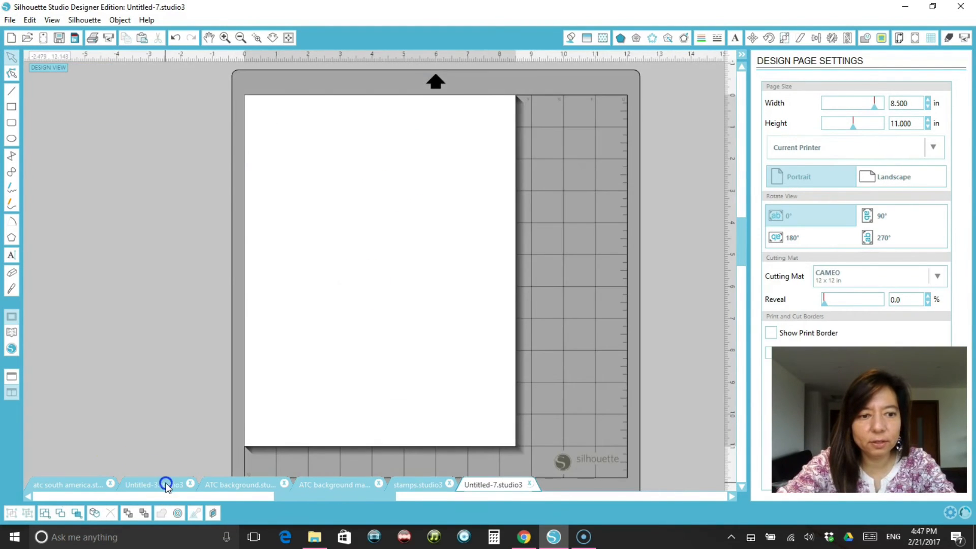
{"action": "left_click", "coordinate": [167, 484]}
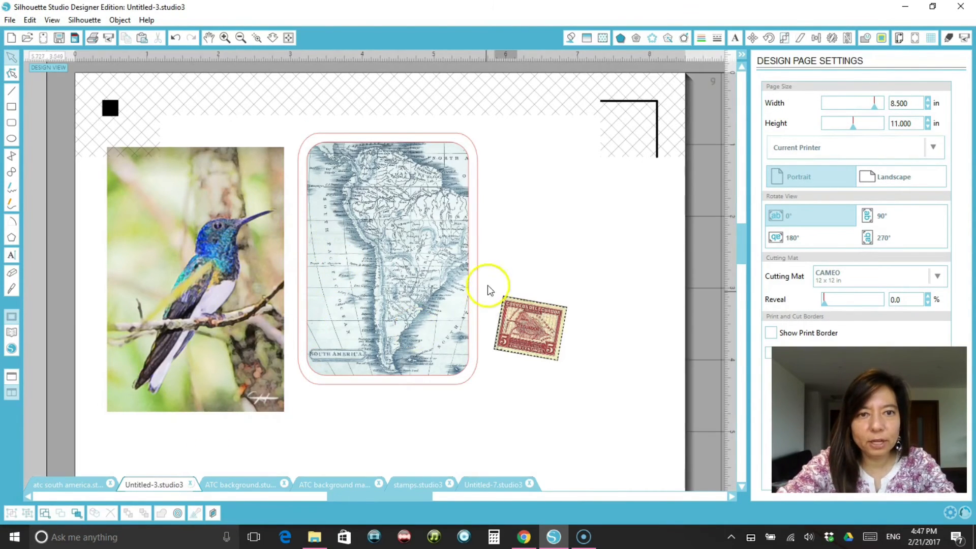
{"action": "left_click_drag", "start_coordinate": [211, 281], "coordinate": [193, 270]}
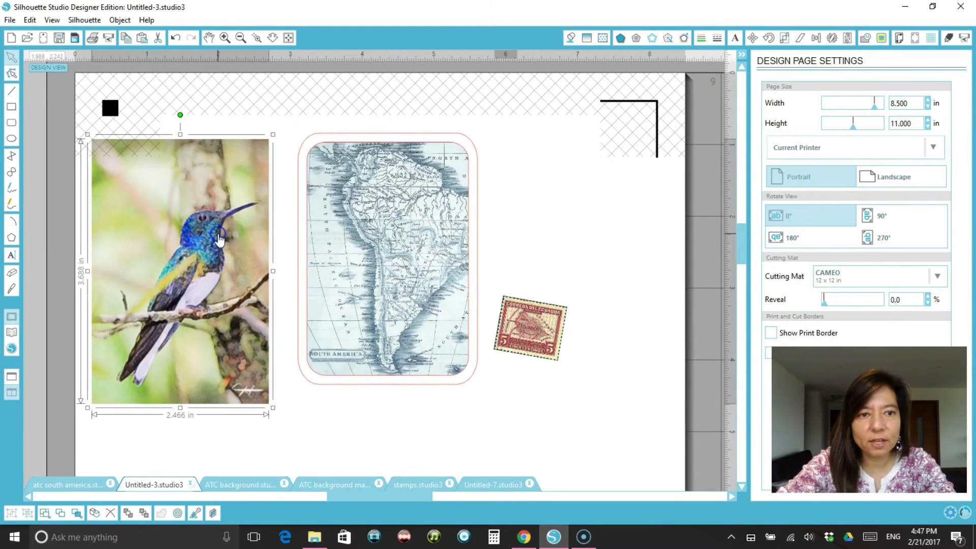
{"action": "right_click", "coordinate": [203, 234]}
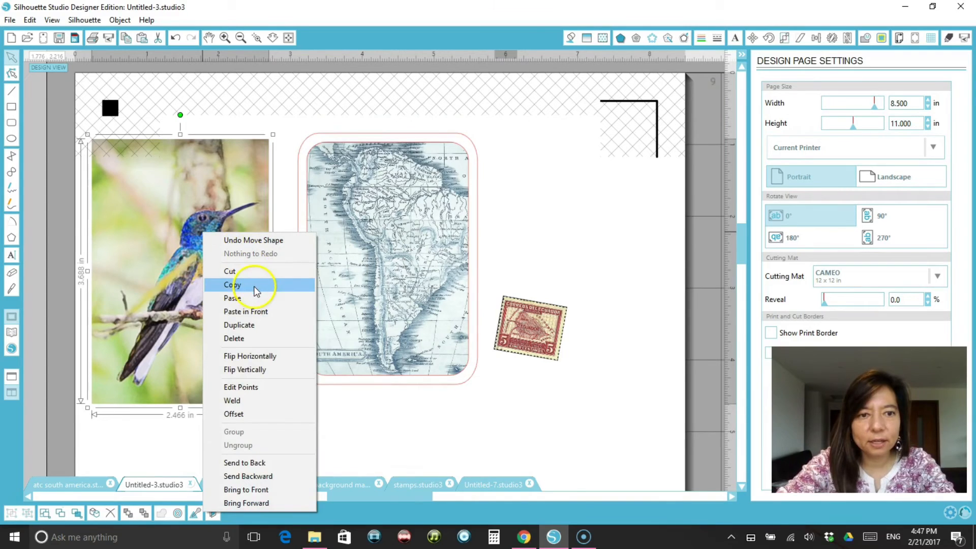
{"action": "left_click", "coordinate": [255, 286]}
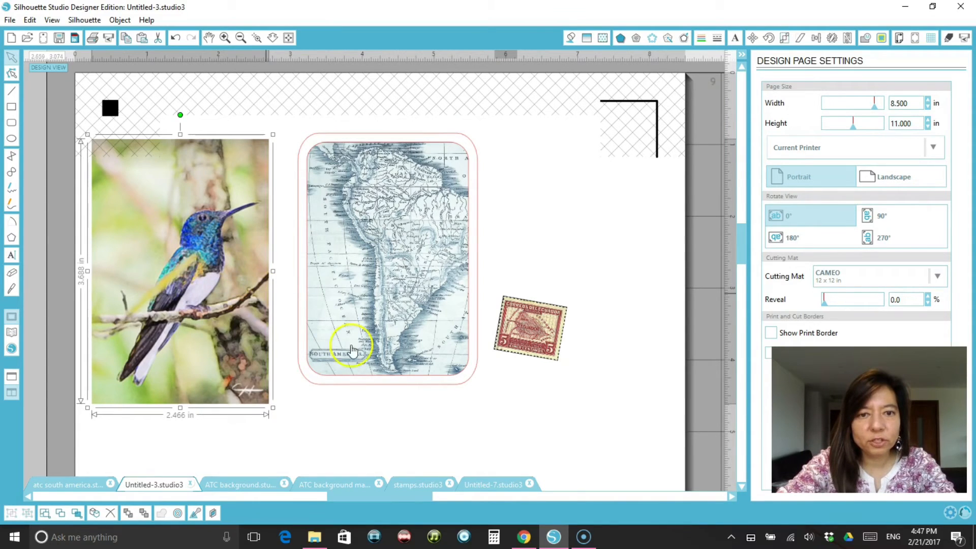
Paste the hummingbird photo into the new Untitled-7 page and move it inward from the page's left edge
{"action": "left_click", "coordinate": [492, 483]}
{"action": "right_click", "coordinate": [380, 272]}
{"action": "left_click", "coordinate": [417, 330]}
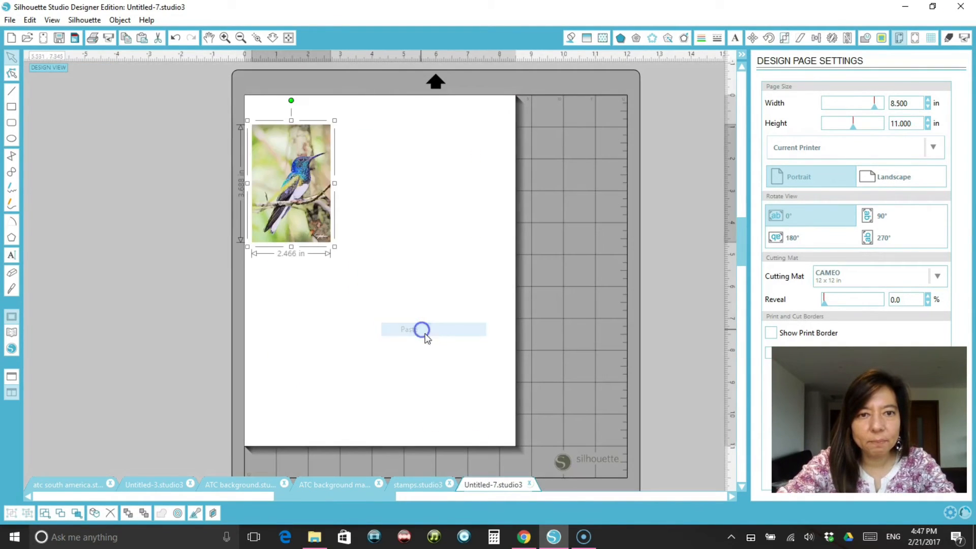
{"action": "left_click_drag", "start_coordinate": [294, 182], "coordinate": [357, 199]}
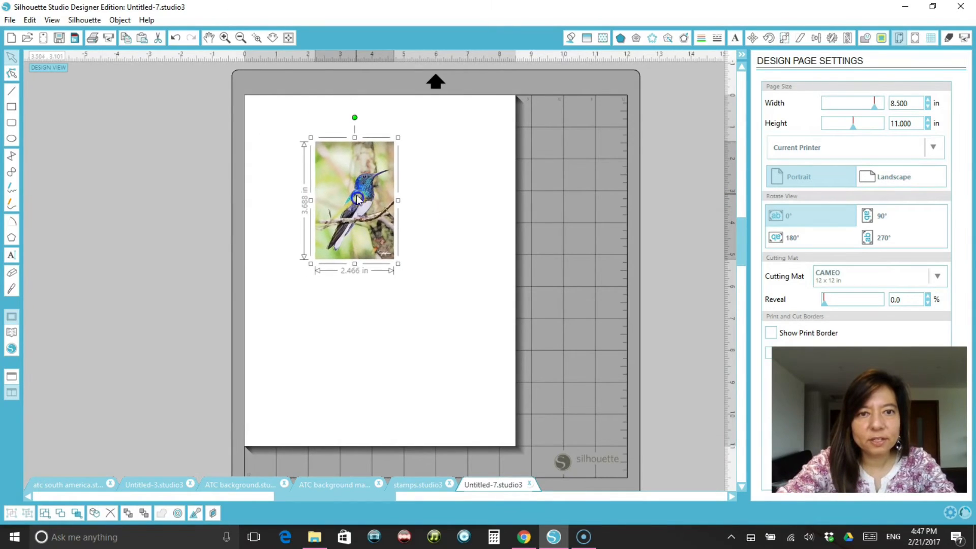
{"action": "left_click", "coordinate": [461, 203]}
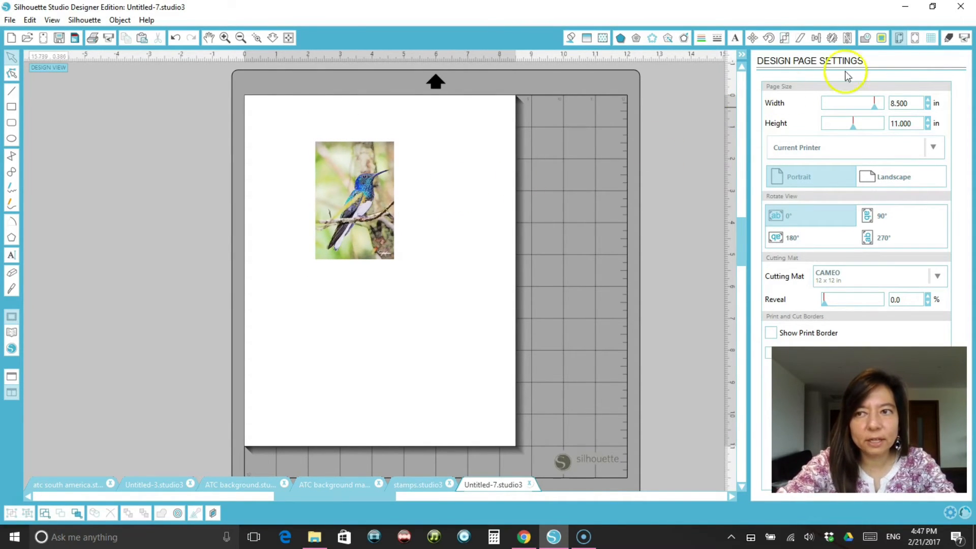
Turn on Type 1 (CAMEO, Portrait) registration marks and set the left, top, right and bottom insets to 0.394 in
{"action": "left_click", "coordinate": [917, 41]}
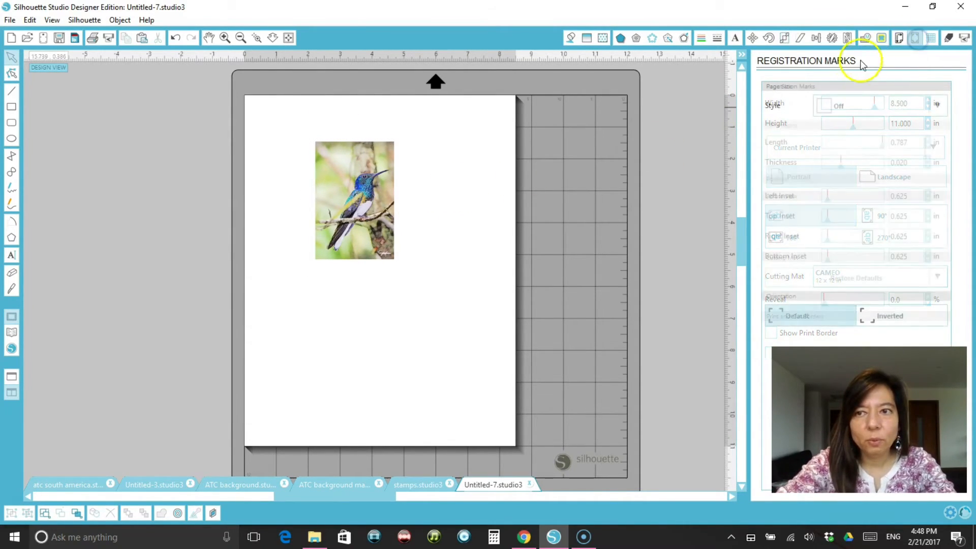
{"action": "left_click", "coordinate": [846, 112]}
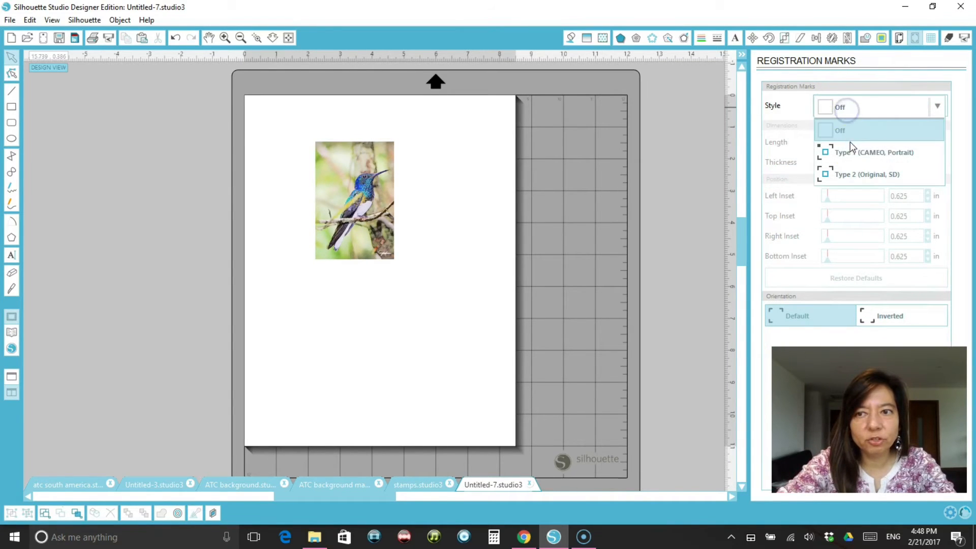
{"action": "left_click", "coordinate": [854, 155]}
{"action": "left_click", "coordinate": [891, 196]}
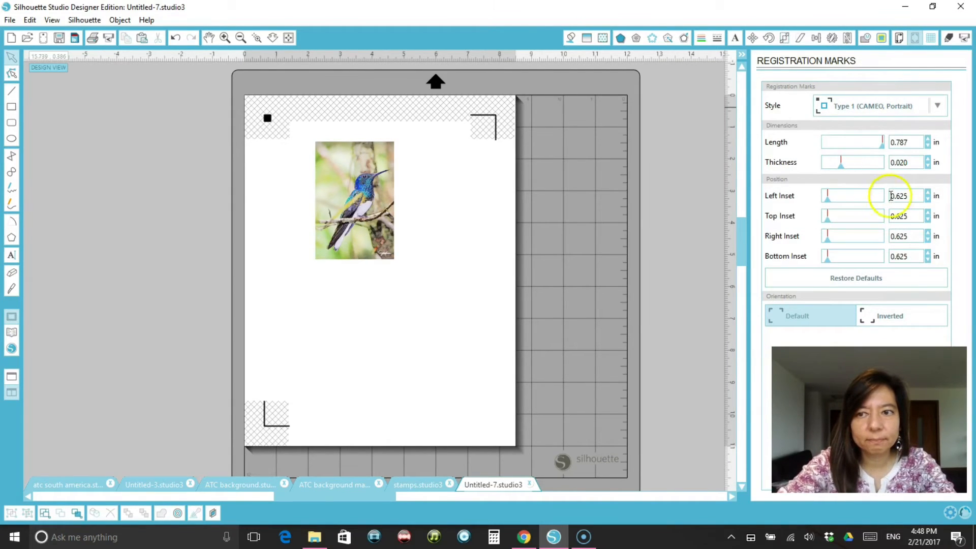
{"action": "left_click_drag", "start_coordinate": [916, 200], "coordinate": [815, 220]}
{"action": "type", "text": "0"}
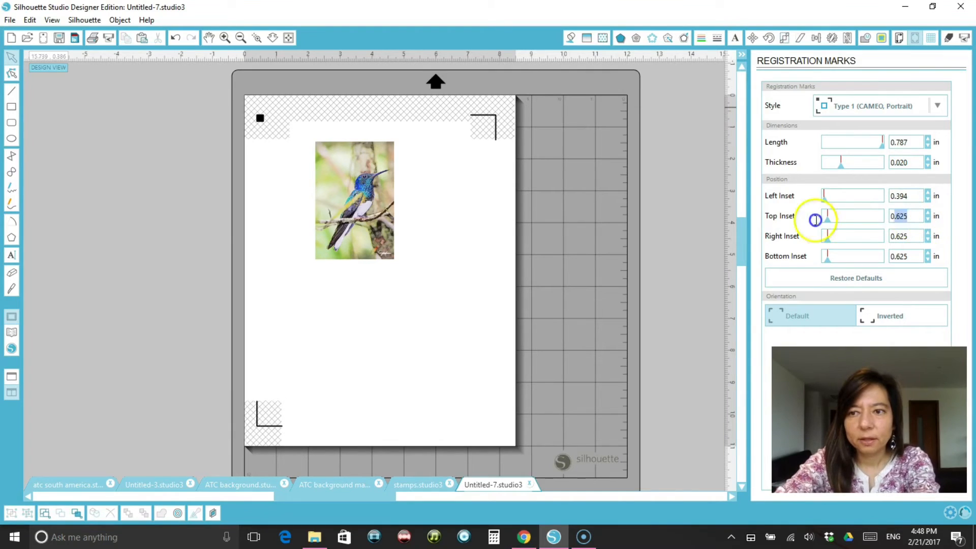
{"action": "type", "text": "0"}
{"action": "left_click_drag", "start_coordinate": [906, 236], "coordinate": [894, 257]}
{"action": "type", "text": "0"}
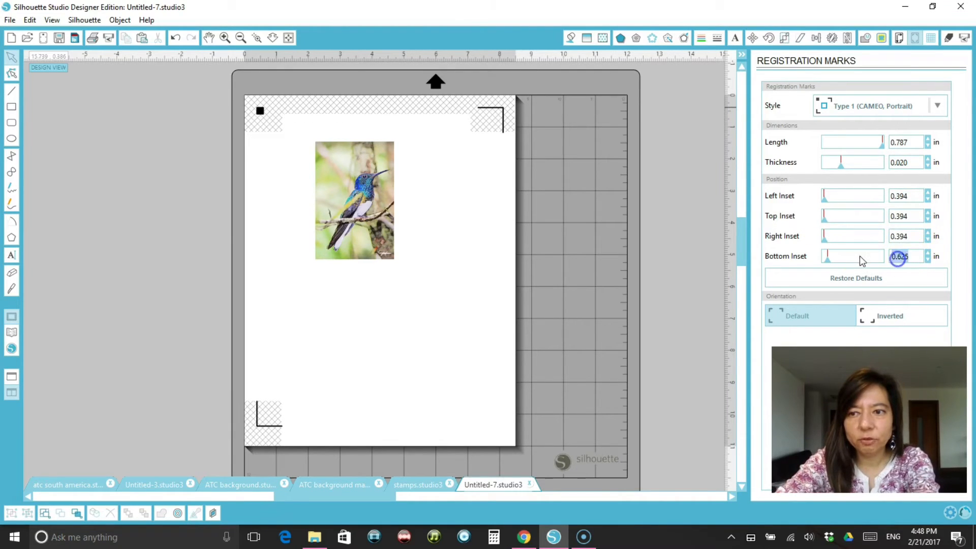
{"action": "type", "text": "0"}
{"action": "left_click", "coordinate": [916, 253]}
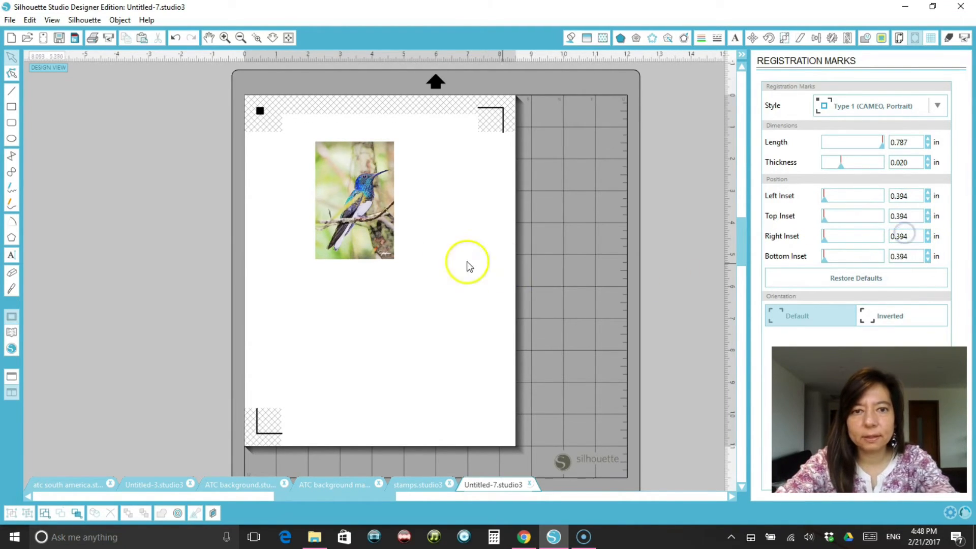
Move the hummingbird photo to the page's upper-left area, just inside the registration mark zones
{"action": "left_click_drag", "start_coordinate": [368, 208], "coordinate": [334, 180]}
{"action": "left_click", "coordinate": [427, 195]}
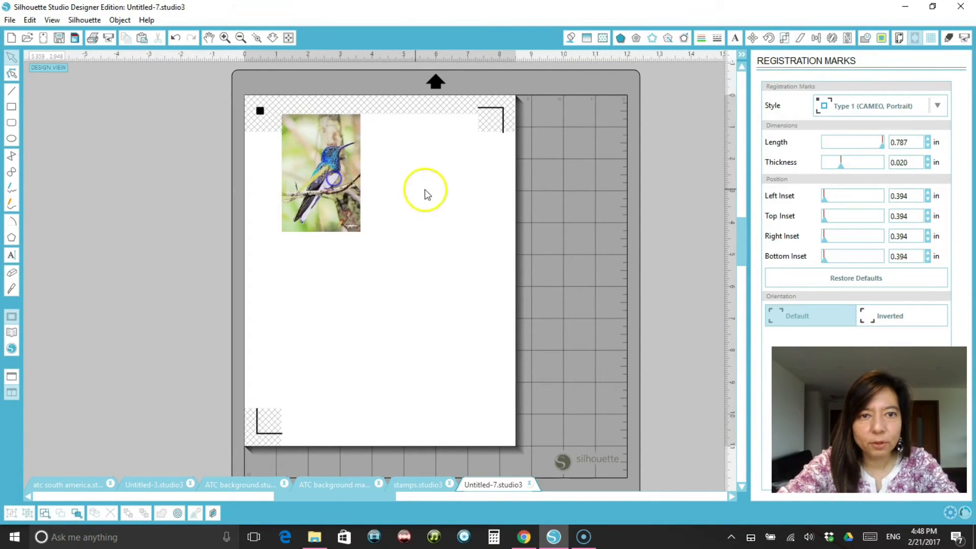
Trace a curve along the branch's upper edge from the photo's left edge to the bird, and up its lower back
{"action": "left_click", "coordinate": [225, 38]}
{"action": "left_click", "coordinate": [224, 37]}
{"action": "left_click", "coordinate": [224, 38]}
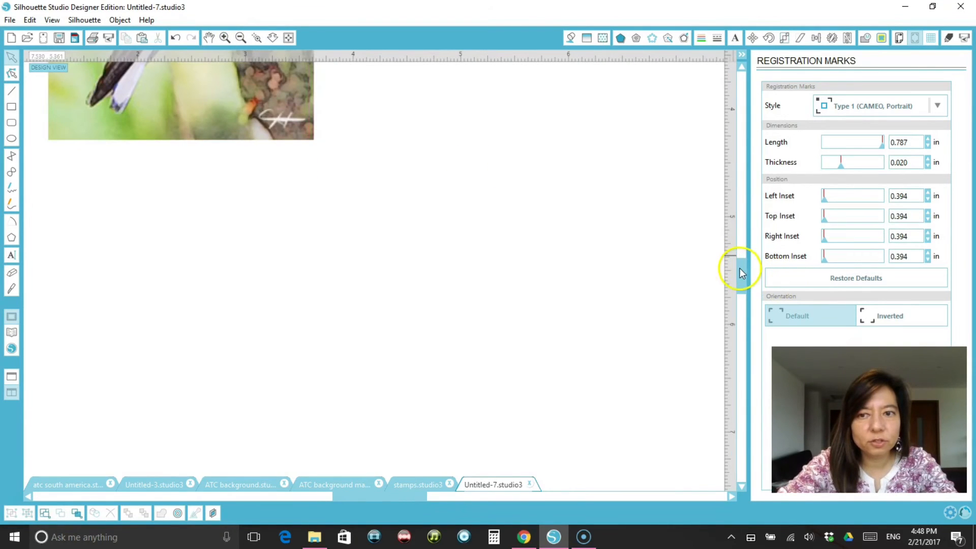
{"action": "left_click_drag", "start_coordinate": [739, 267], "coordinate": [746, 229]}
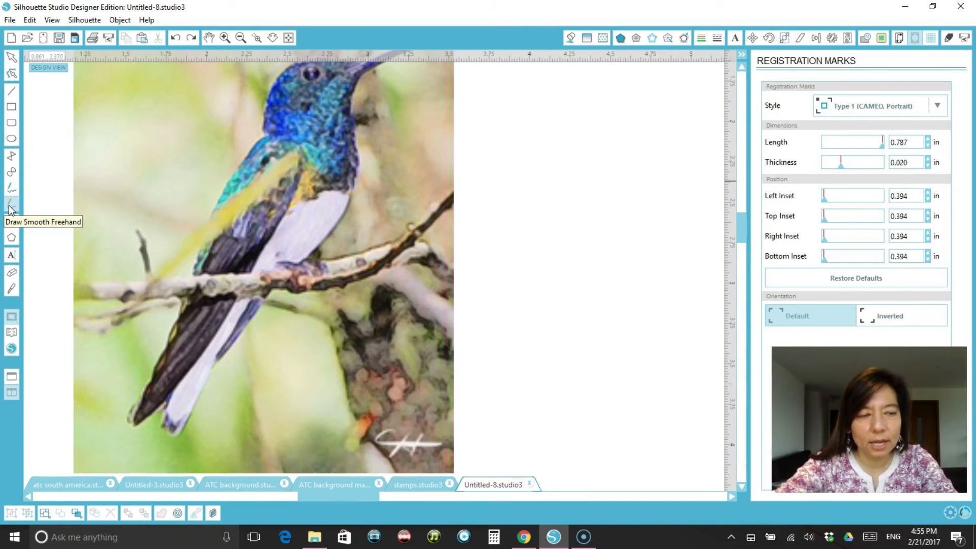
{"action": "left_click", "coordinate": [11, 186]}
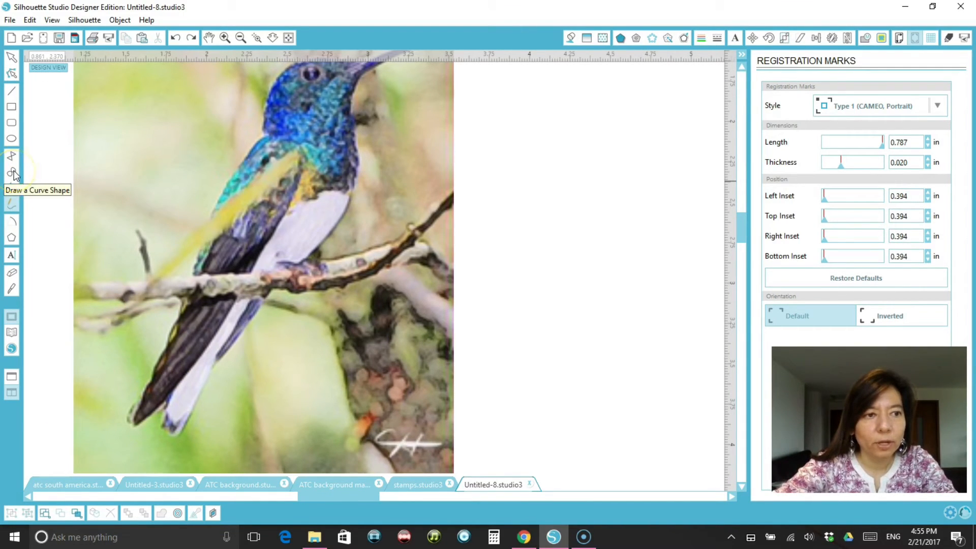
{"action": "left_click", "coordinate": [13, 173]}
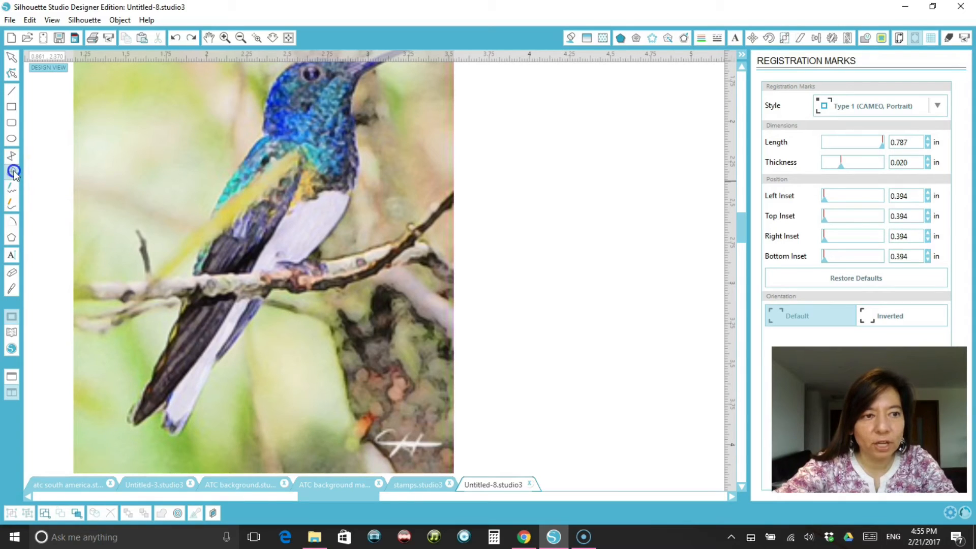
{"action": "left_click", "coordinate": [106, 237]}
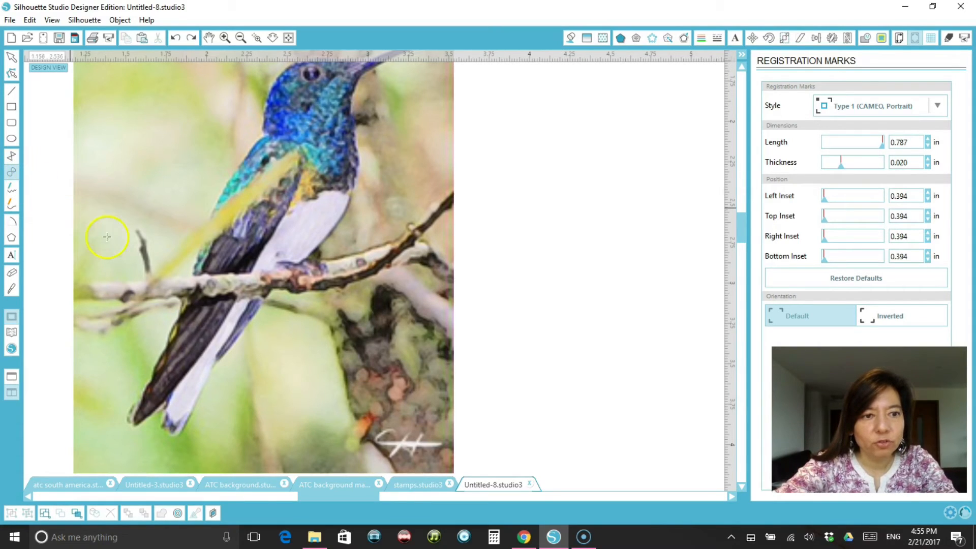
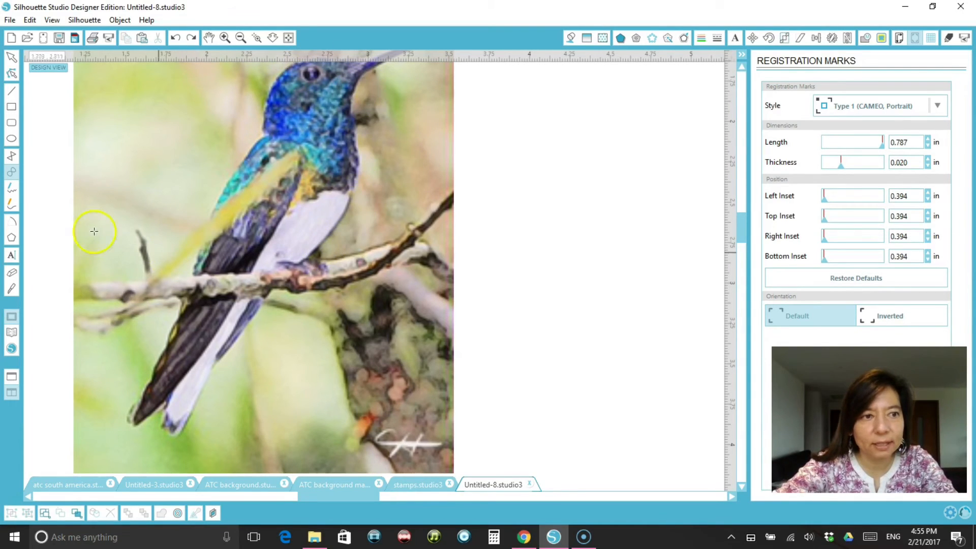
{"action": "left_click", "coordinate": [12, 173]}
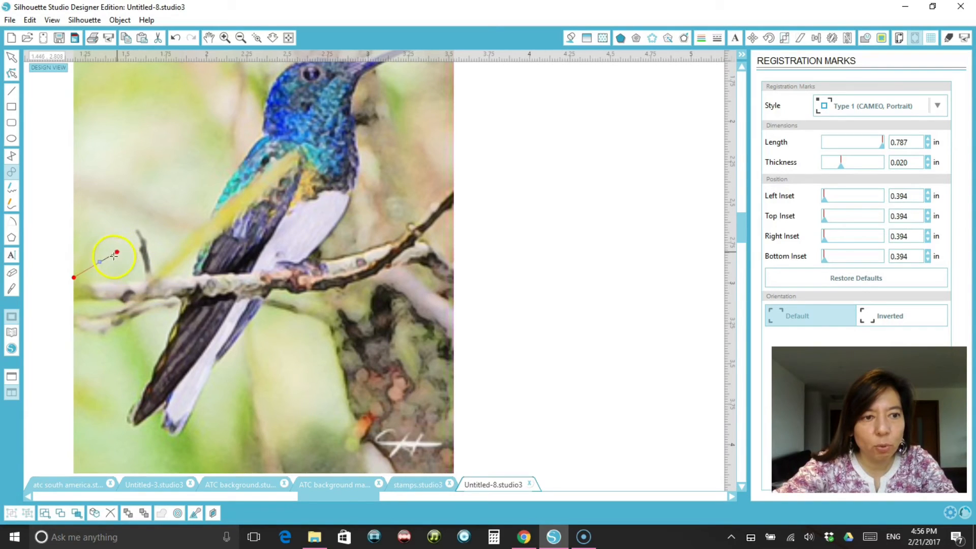
{"action": "left_click_drag", "start_coordinate": [94, 278], "coordinate": [151, 275]}
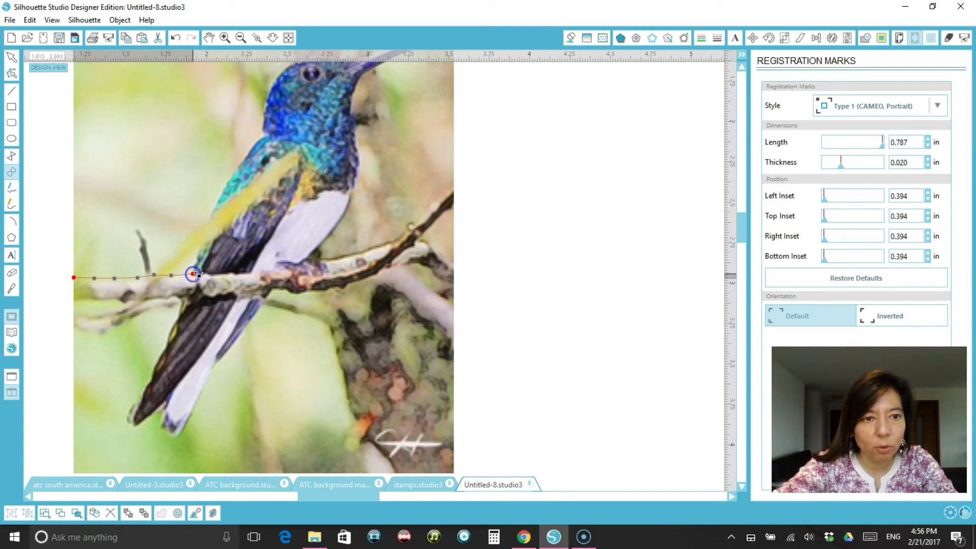
{"action": "left_click_drag", "start_coordinate": [200, 245], "coordinate": [204, 232]}
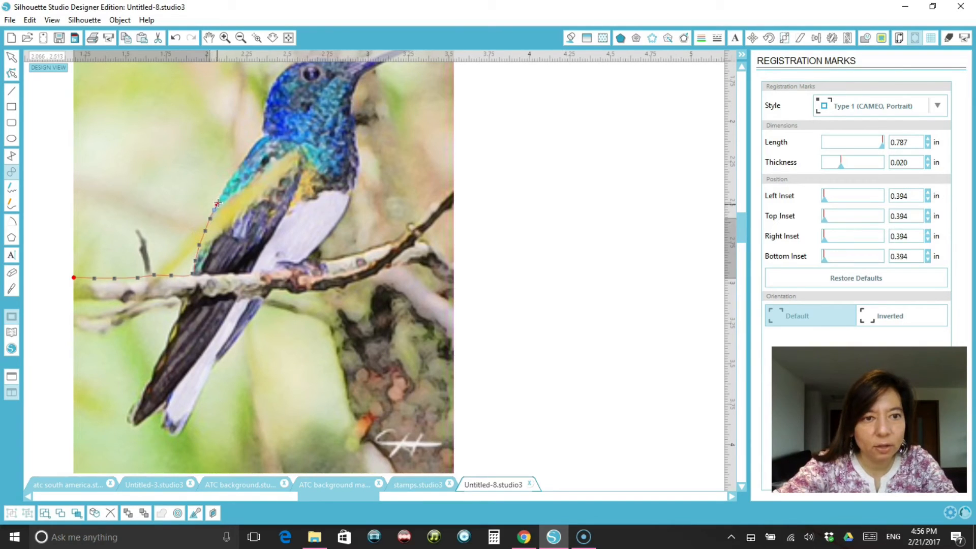
Continue the curve outline from the bird's upper back over its head and on around to the branch's right end
{"action": "left_click", "coordinate": [226, 187]}
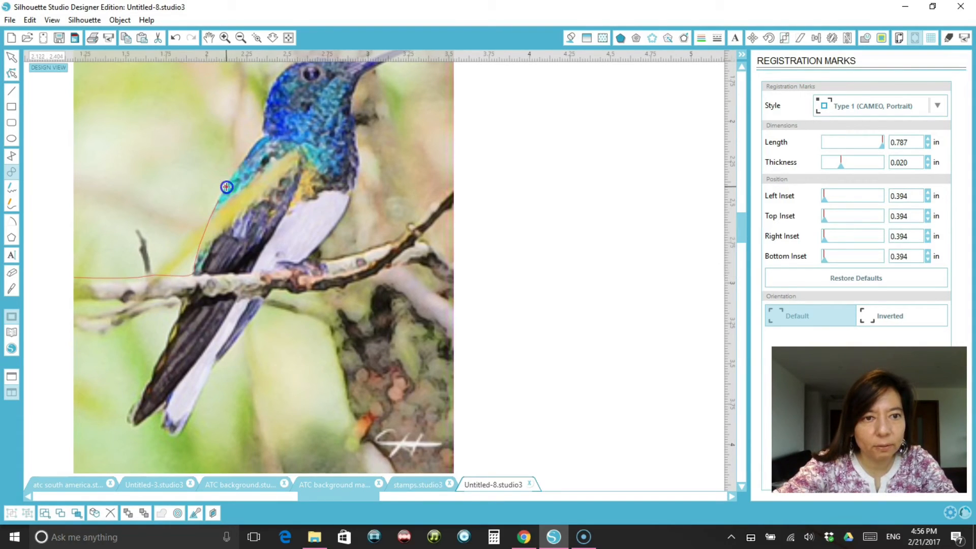
{"action": "left_click", "coordinate": [255, 147]}
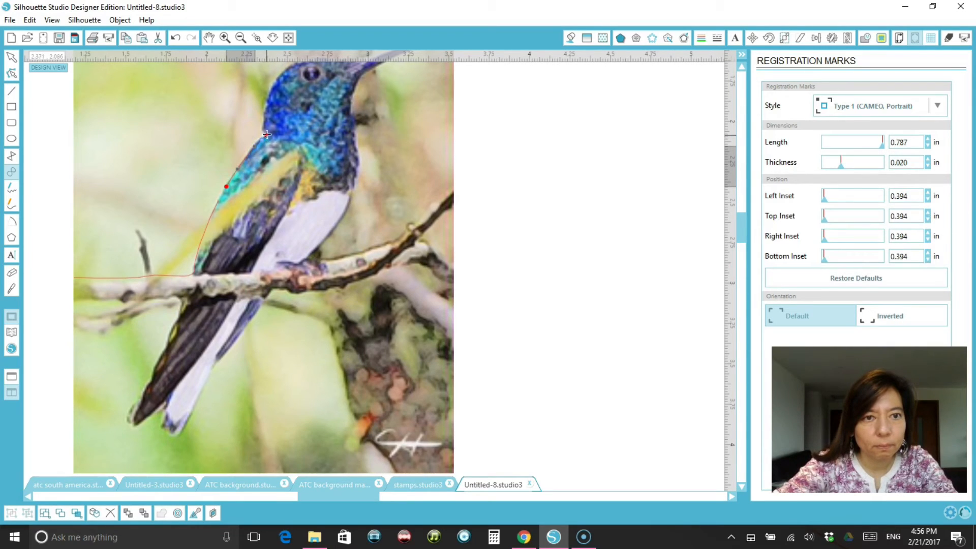
{"action": "left_click", "coordinate": [263, 122]}
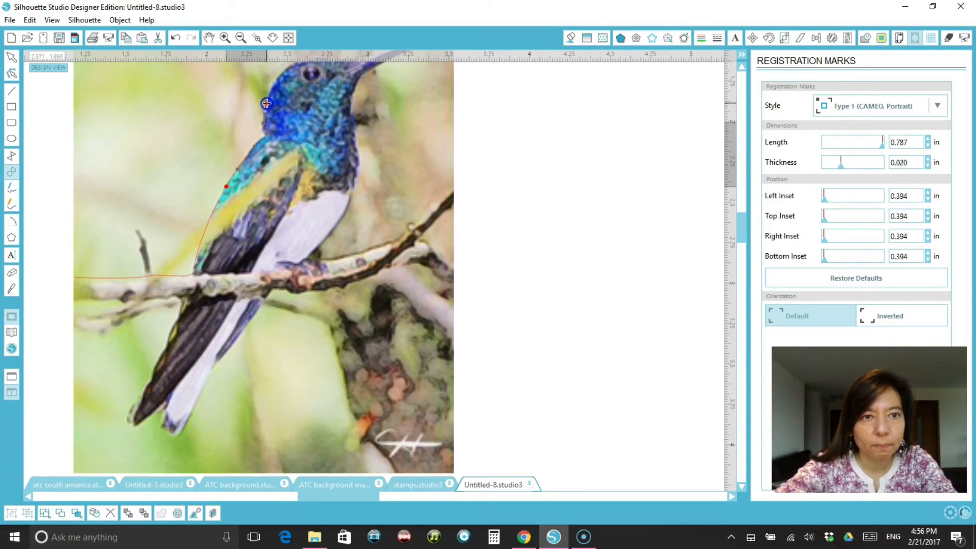
{"action": "left_click", "coordinate": [318, 60]}
{"action": "left_click", "coordinate": [741, 67]}
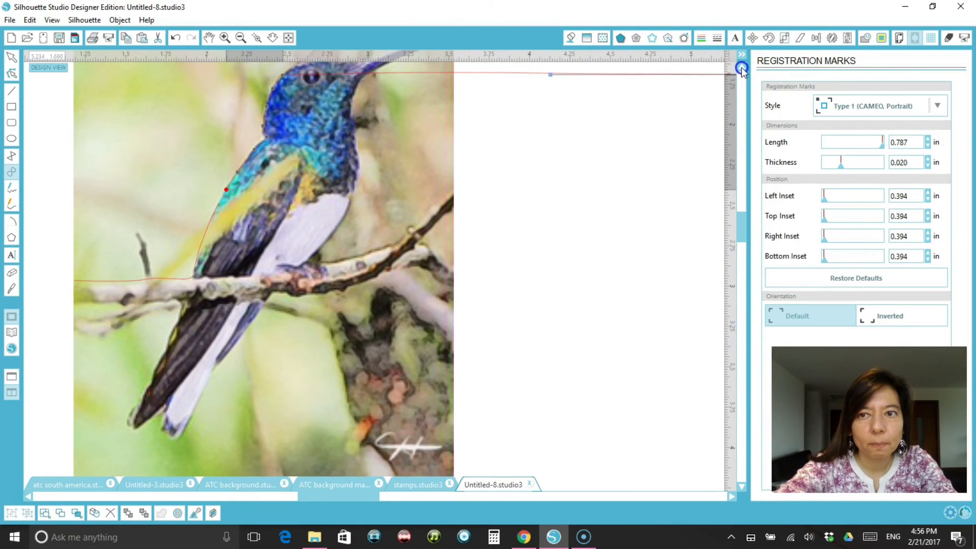
{"action": "left_click", "coordinate": [741, 68]}
{"action": "left_click", "coordinate": [742, 68]}
{"action": "left_click", "coordinate": [741, 67]}
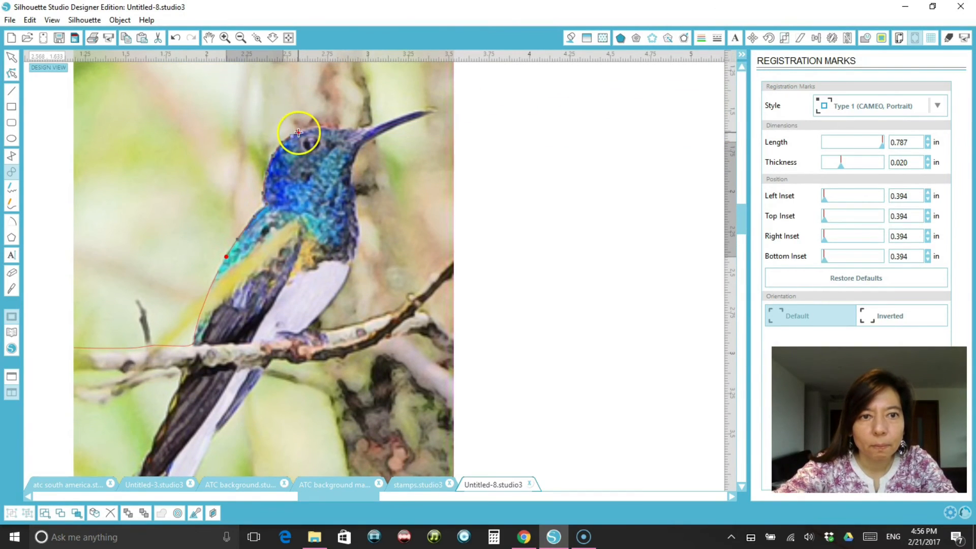
{"action": "left_click", "coordinate": [298, 132]}
{"action": "left_click", "coordinate": [314, 127]}
{"action": "left_click", "coordinate": [445, 271]}
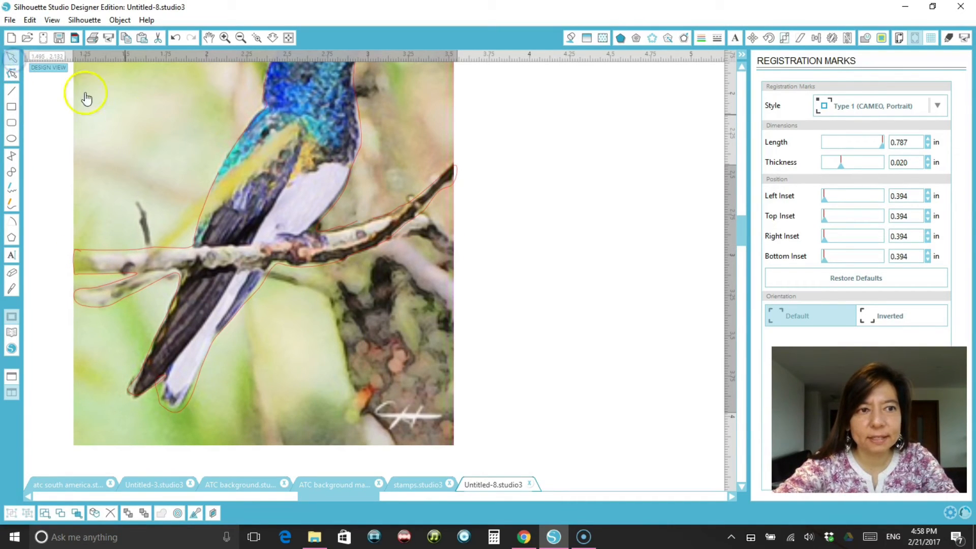
Move the hummingbird photo to the right, clear of the traced outline
{"action": "left_click_drag", "start_coordinate": [283, 152], "coordinate": [691, 200]}
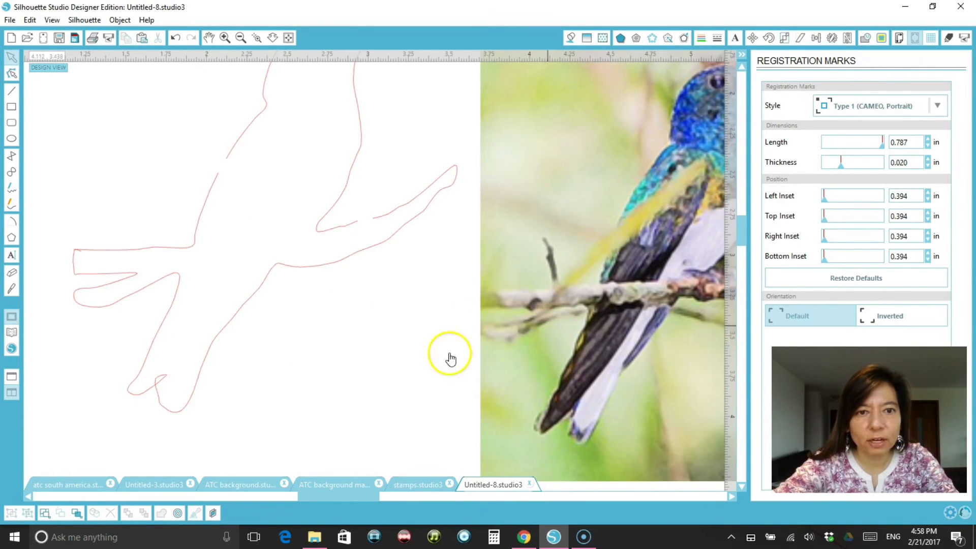
{"action": "scroll", "coordinate": [349, 366], "scroll_direction": "up", "scroll_amount": 1}
{"action": "scroll", "coordinate": [349, 365], "scroll_direction": "up", "scroll_amount": 2}
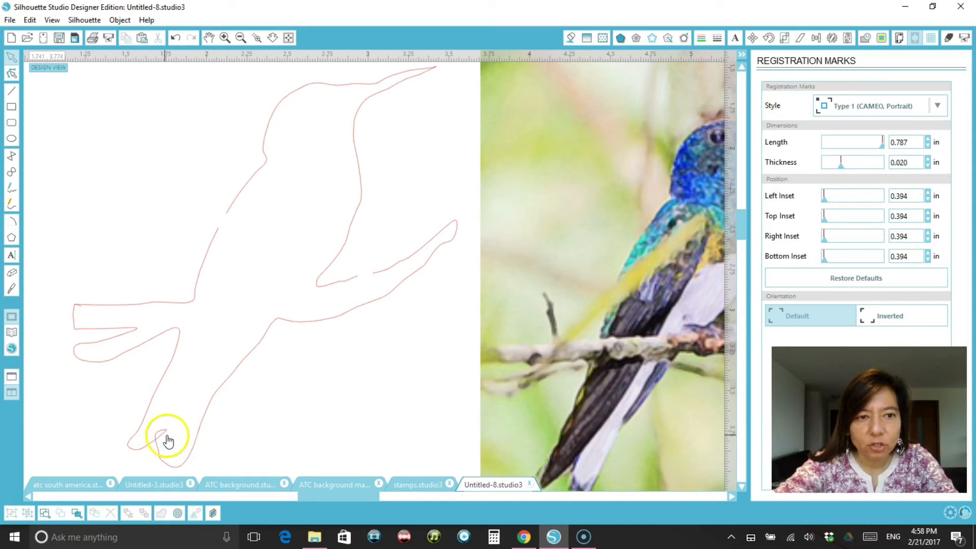
Close the gap in the outline on the bird's back by moving the upper curve's end point onto the lower curve's end
{"action": "left_click", "coordinate": [223, 38]}
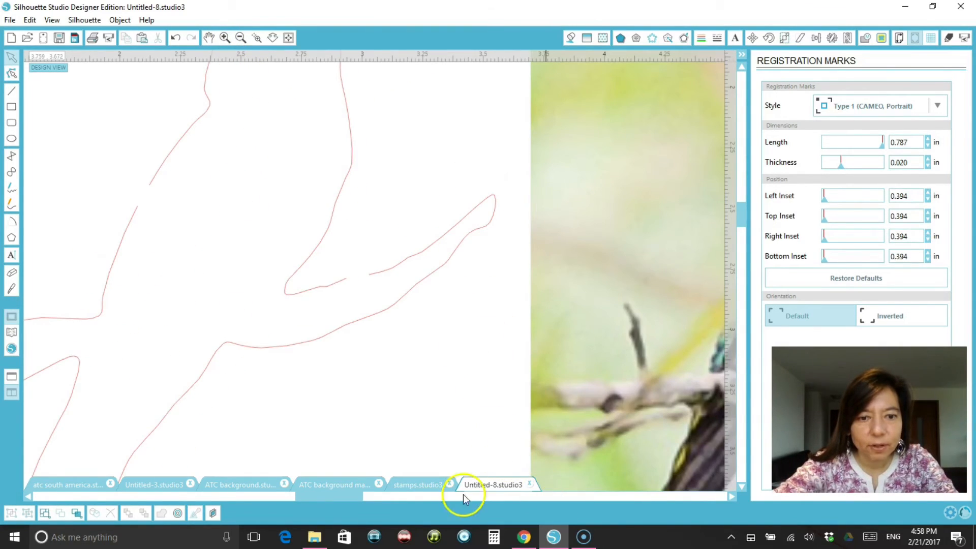
{"action": "left_click_drag", "start_coordinate": [343, 496], "coordinate": [306, 499]}
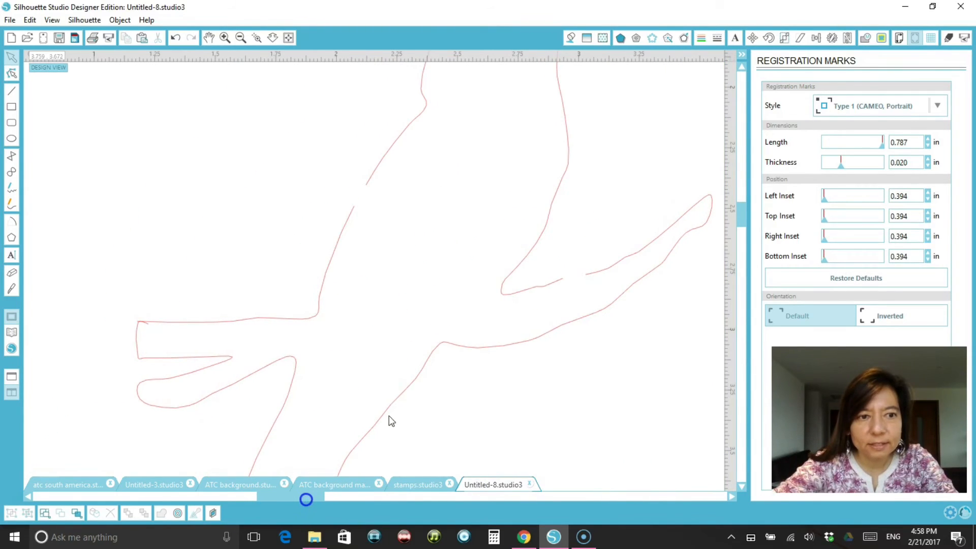
{"action": "left_click", "coordinate": [366, 187]}
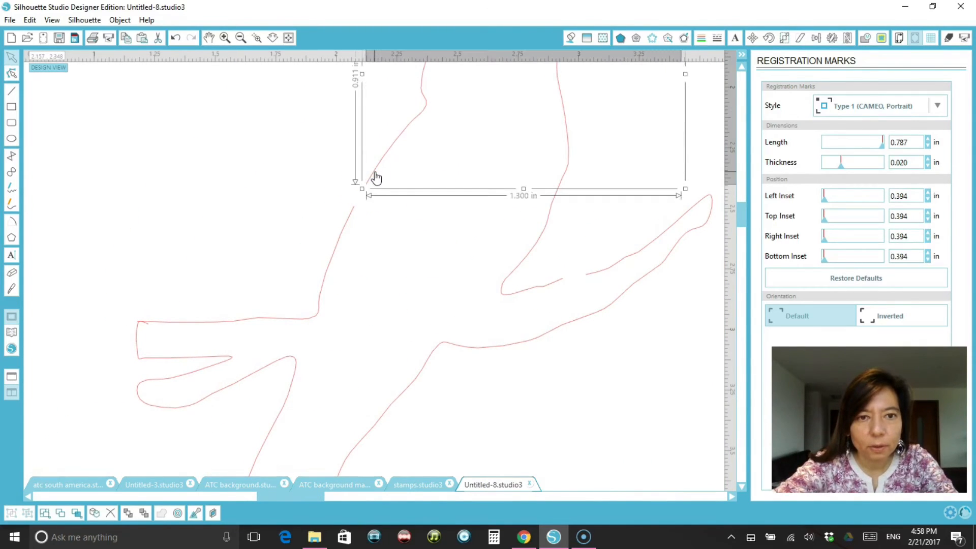
{"action": "double_click", "coordinate": [367, 184]}
{"action": "left_click", "coordinate": [367, 186]}
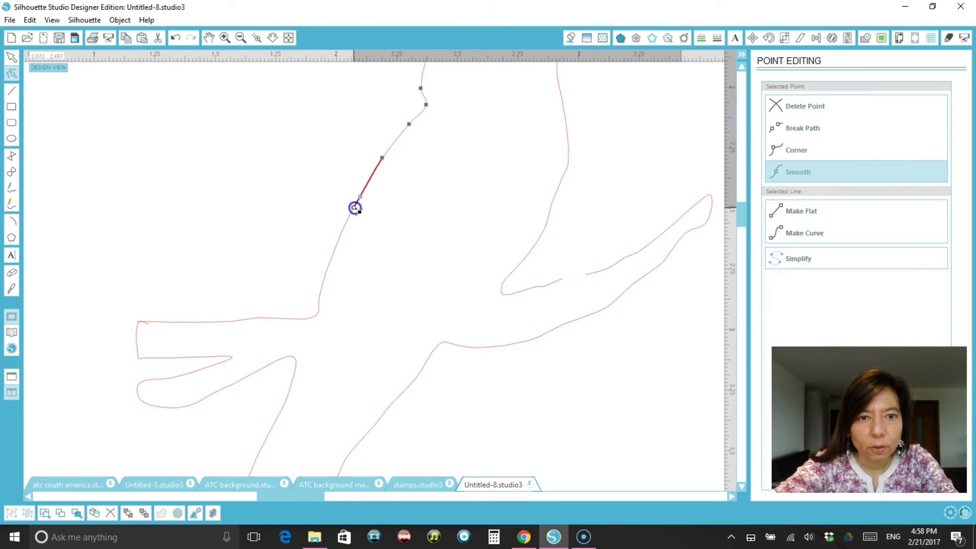
{"action": "left_click", "coordinate": [351, 210]}
{"action": "left_click", "coordinate": [371, 229]}
{"action": "left_click", "coordinate": [355, 211]}
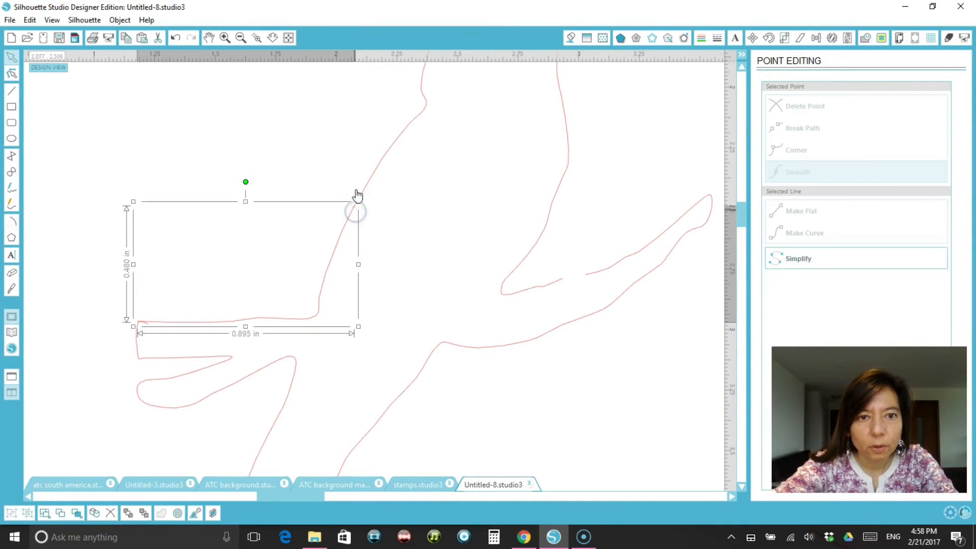
{"action": "left_click", "coordinate": [365, 185]}
{"action": "left_click", "coordinate": [304, 230]}
Close the gap on the branch's upper edge by moving the branch curve's end point onto the end of the bird's breast curve
{"action": "left_click", "coordinate": [557, 283]}
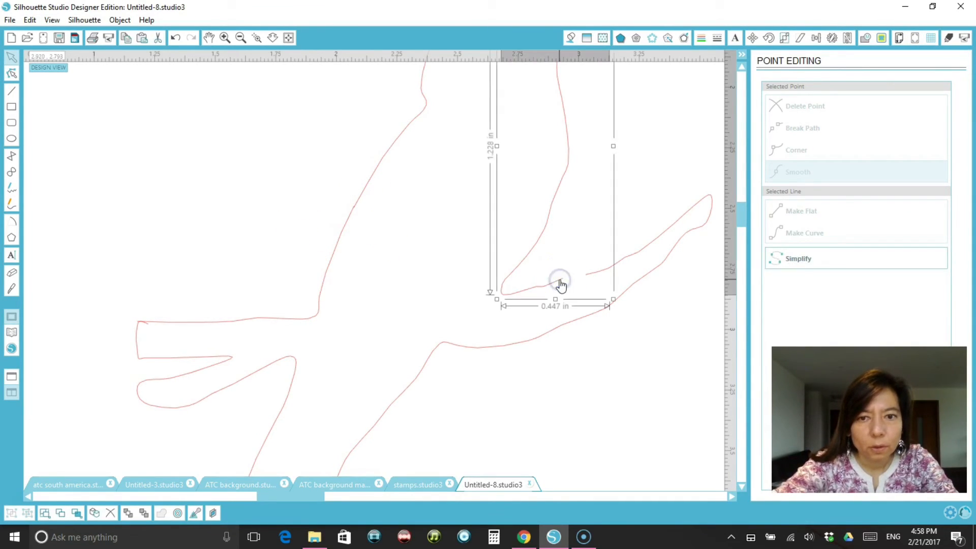
{"action": "double_click", "coordinate": [560, 279]}
{"action": "left_click", "coordinate": [595, 275]}
{"action": "left_click_drag", "start_coordinate": [585, 275], "coordinate": [569, 281]}
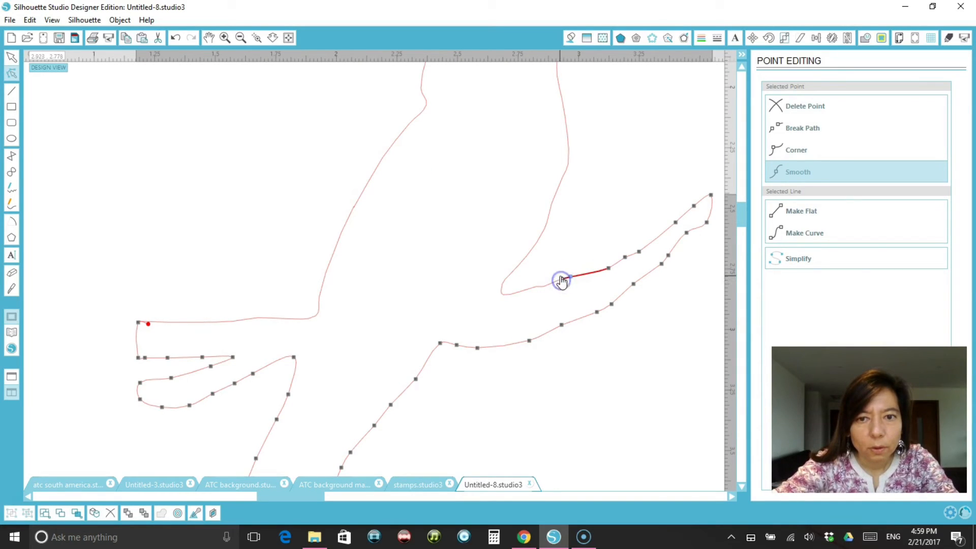
{"action": "left_click_drag", "start_coordinate": [559, 278], "coordinate": [561, 278]}
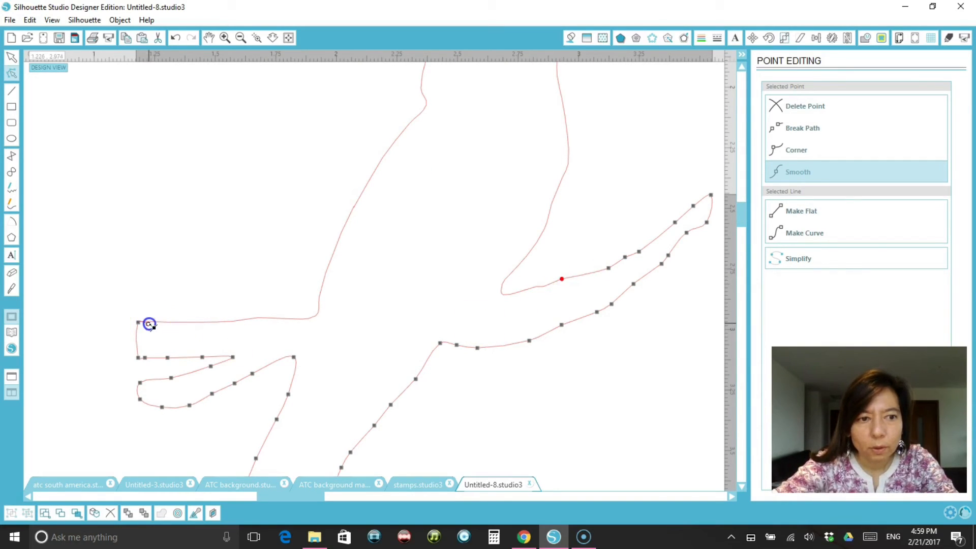
{"action": "left_click", "coordinate": [259, 284]}
Delete the extra point in the small loop where the outline crosses itself between the two tail tips
{"action": "scroll", "coordinate": [261, 283], "scroll_direction": "down", "scroll_amount": 5}
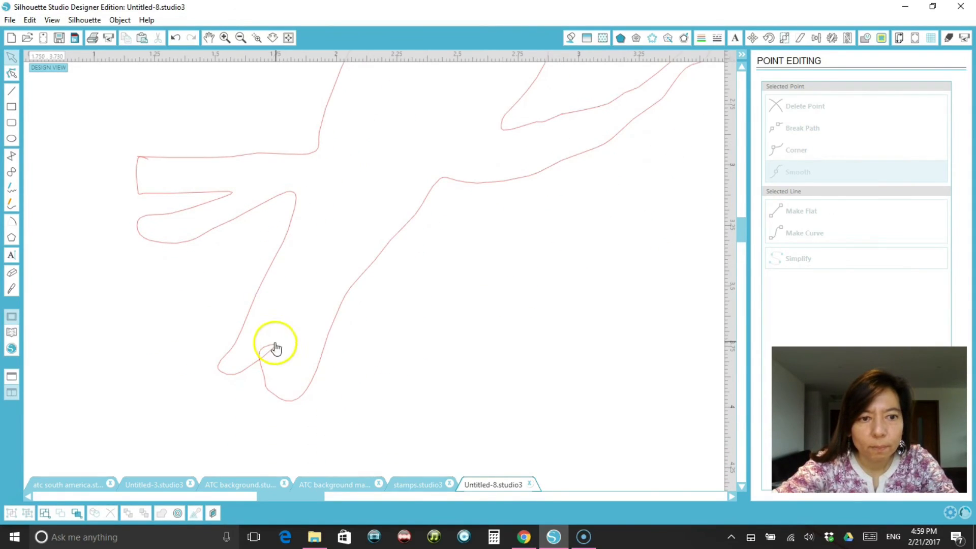
{"action": "left_click", "coordinate": [263, 347]}
{"action": "left_click", "coordinate": [261, 351]}
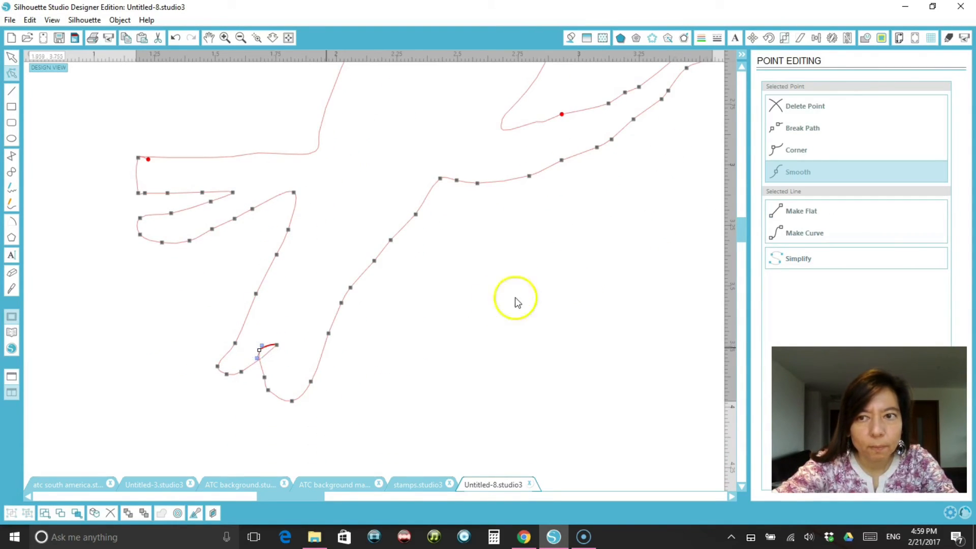
{"action": "left_click", "coordinate": [804, 108]}
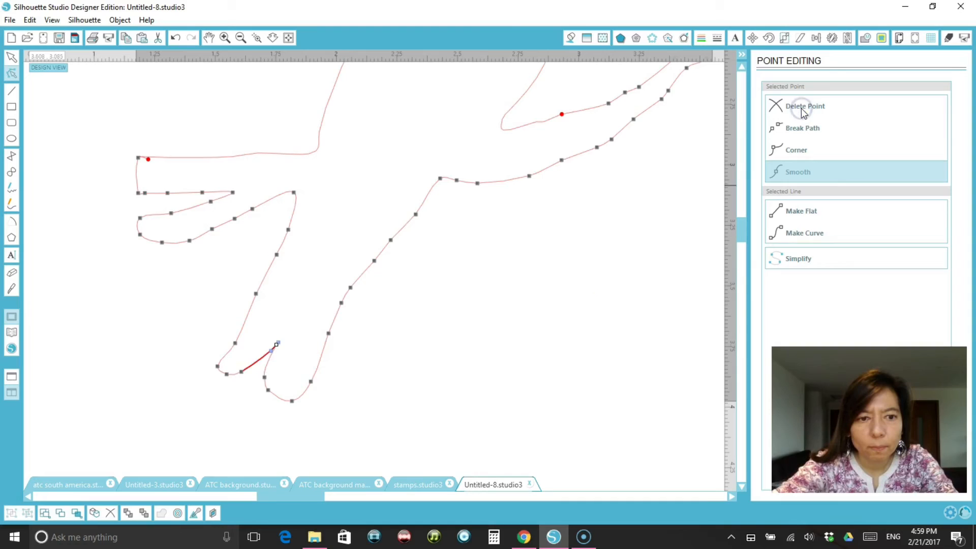
Check the separate curves of the hummingbird and branch outline for remaining open ends
{"action": "left_click", "coordinate": [435, 380]}
{"action": "scroll", "coordinate": [437, 388], "scroll_direction": "up", "scroll_amount": 3}
{"action": "left_click", "coordinate": [241, 39]}
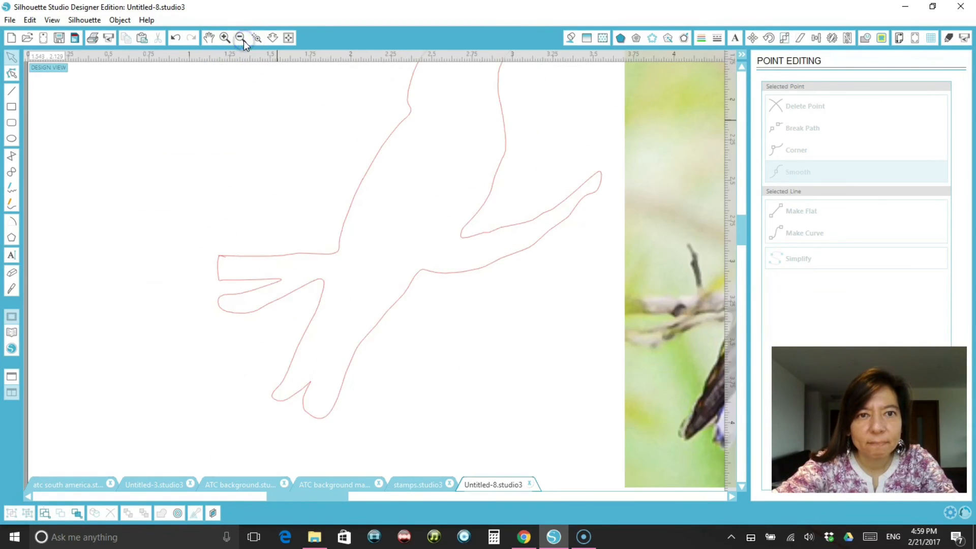
{"action": "left_click", "coordinate": [241, 40]}
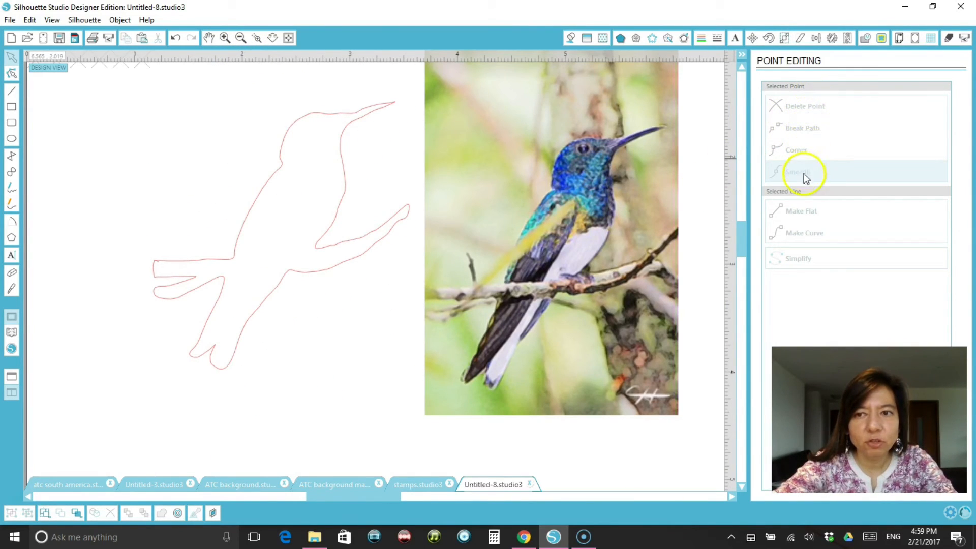
{"action": "left_click", "coordinate": [334, 227]}
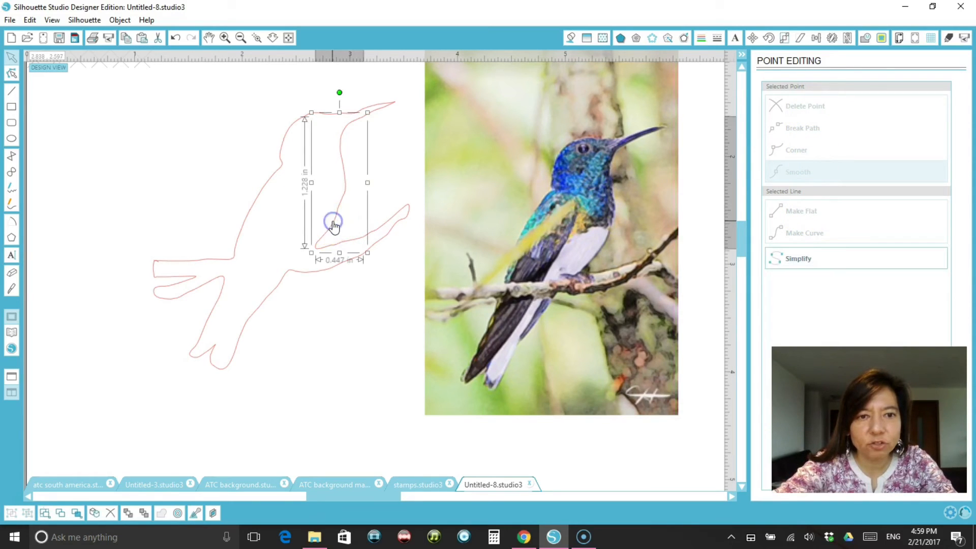
{"action": "left_click", "coordinate": [284, 145]}
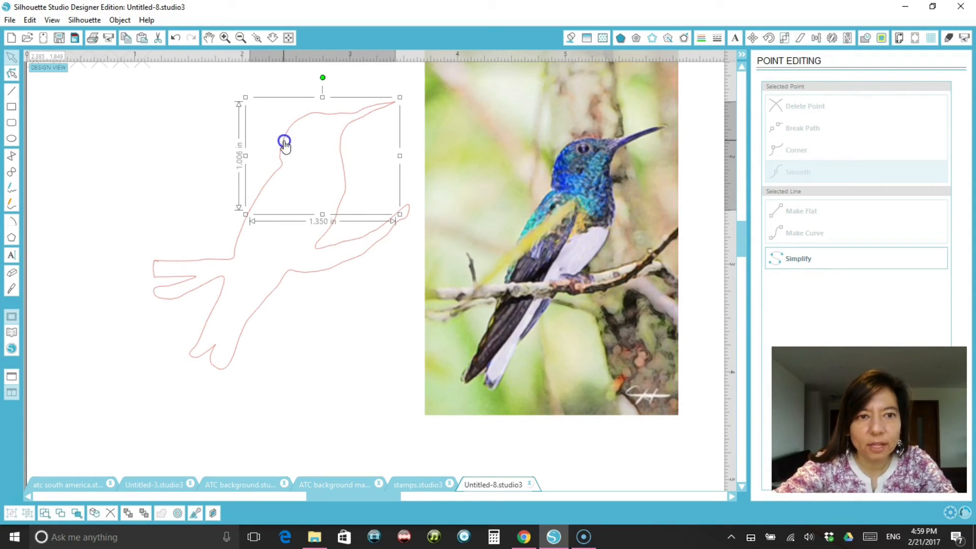
{"action": "double_click", "coordinate": [284, 145]}
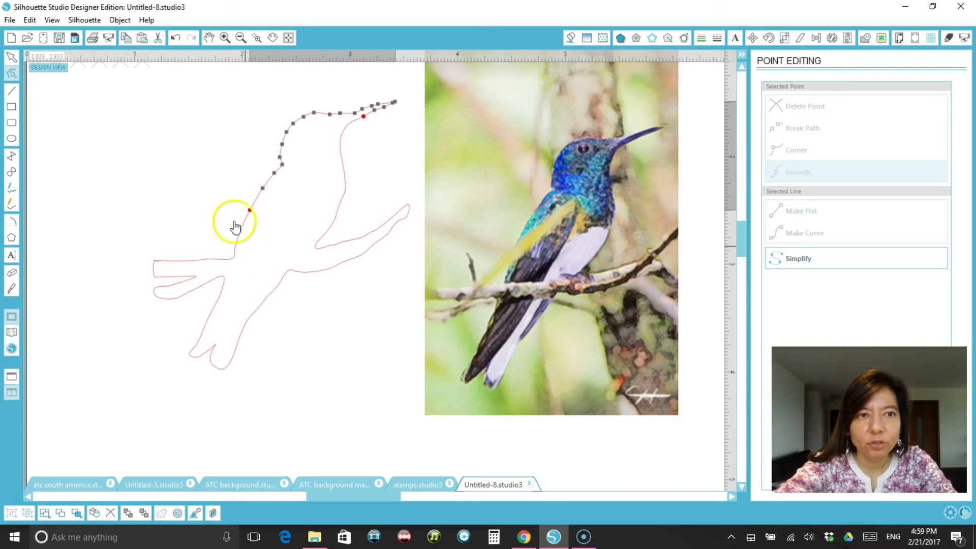
Move the stray end point inside the branch's left tip onto the outline's upper corner point
{"action": "left_click", "coordinate": [226, 39]}
{"action": "left_click", "coordinate": [226, 39]}
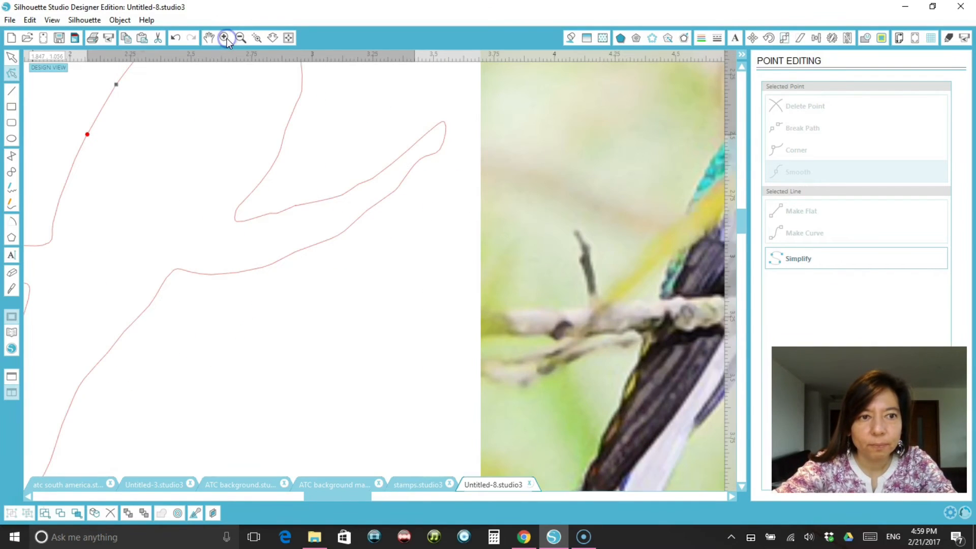
{"action": "left_click_drag", "start_coordinate": [349, 498], "coordinate": [281, 497]}
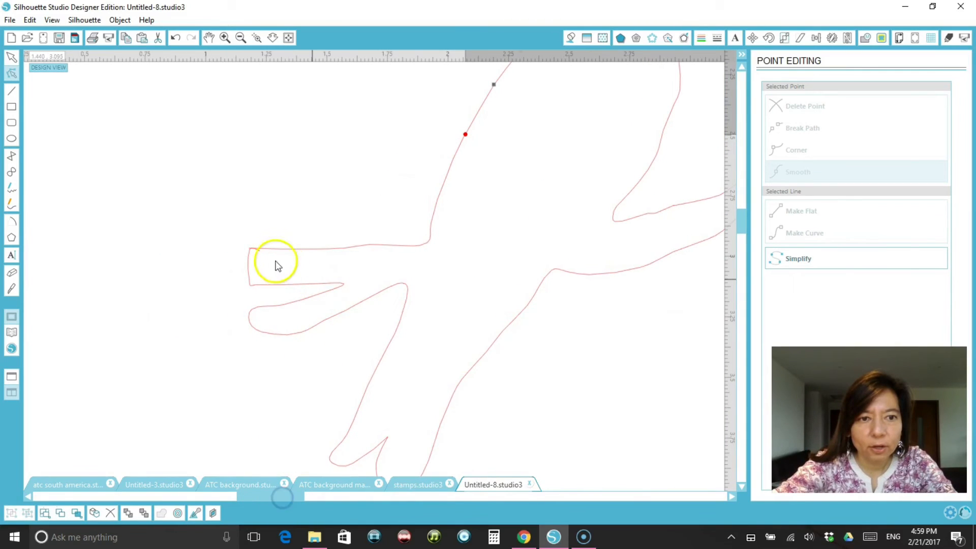
{"action": "left_click", "coordinate": [225, 40]}
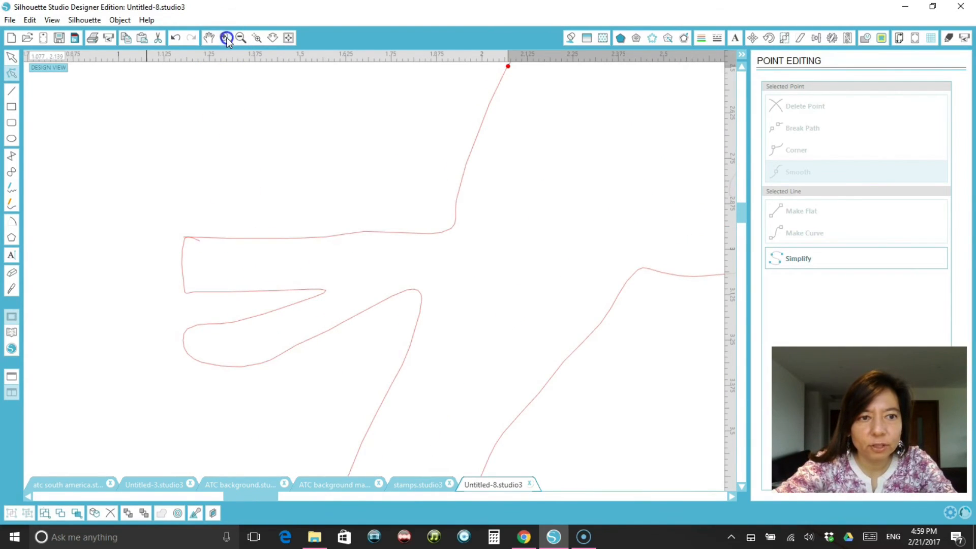
{"action": "left_click", "coordinate": [226, 38]}
{"action": "left_click", "coordinate": [227, 38]}
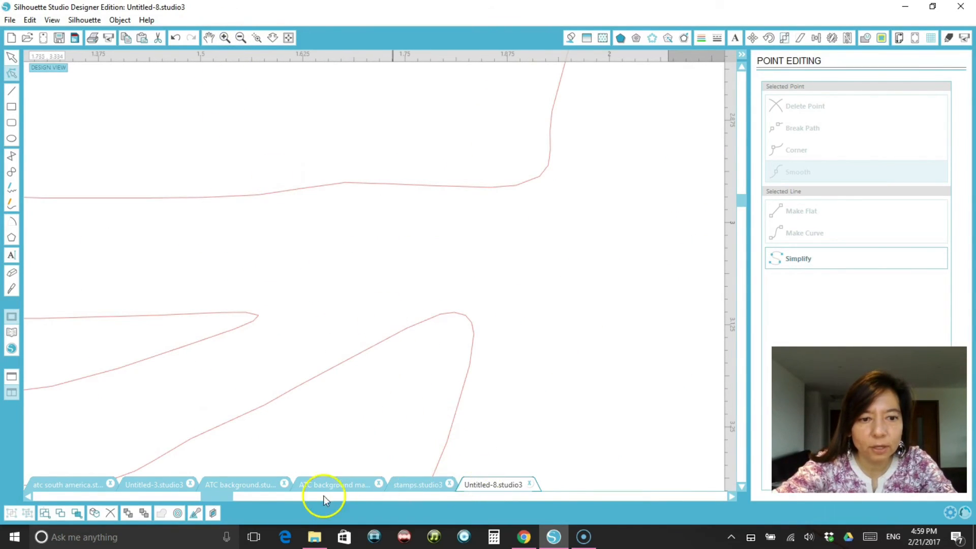
{"action": "left_click_drag", "start_coordinate": [210, 499], "coordinate": [193, 499]}
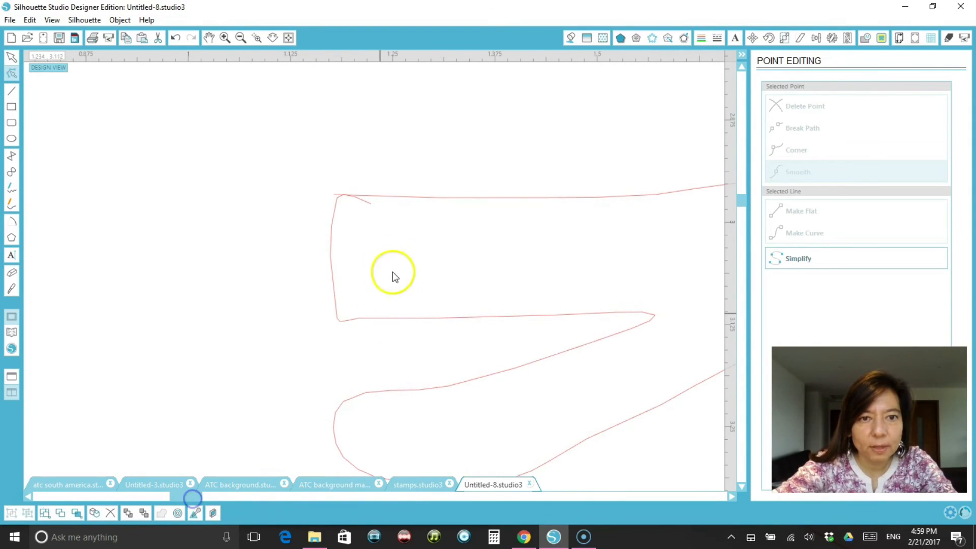
{"action": "left_click", "coordinate": [364, 201]}
{"action": "left_click", "coordinate": [364, 202]}
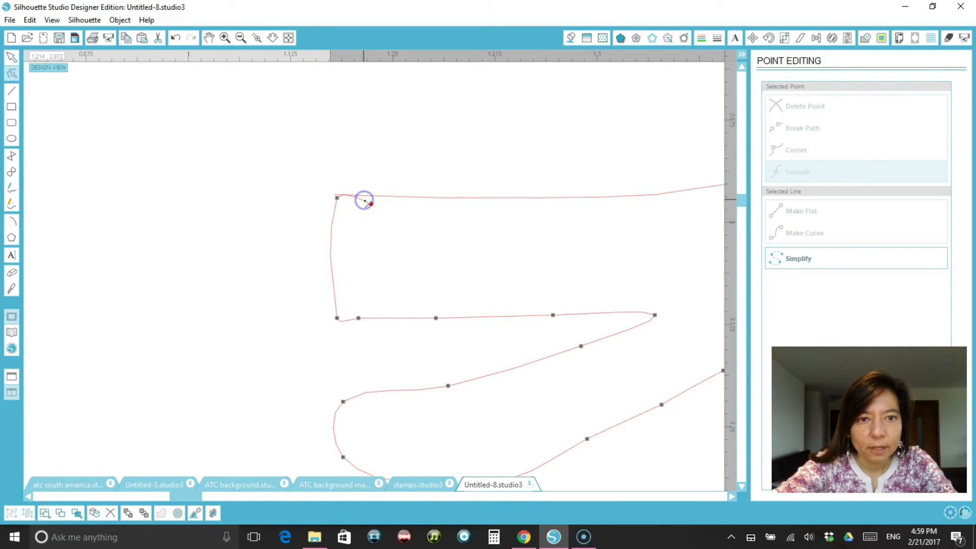
{"action": "left_click", "coordinate": [367, 202]}
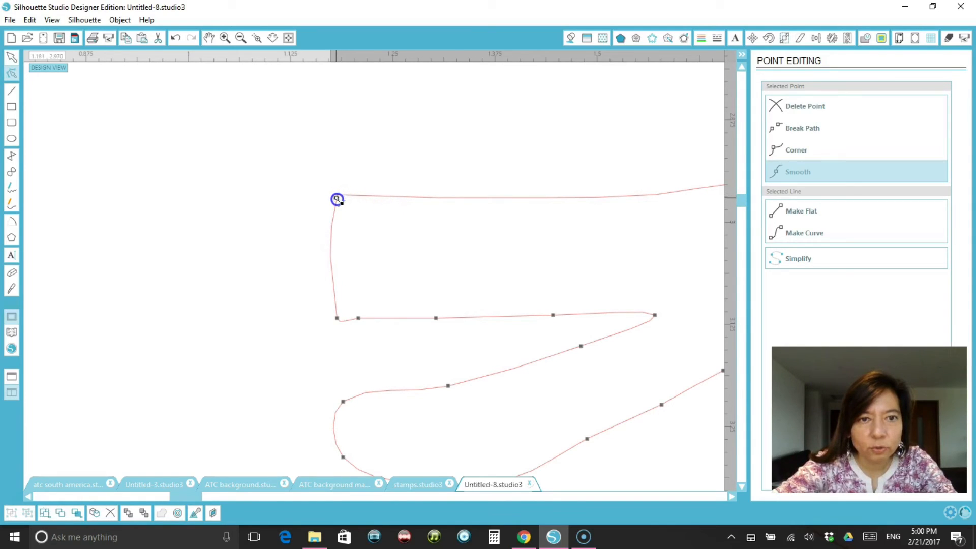
Close the gap at the branch's left tip by moving the lower curve's end point onto the upper branch curve's end
{"action": "left_click", "coordinate": [368, 175]}
{"action": "left_click", "coordinate": [378, 198]}
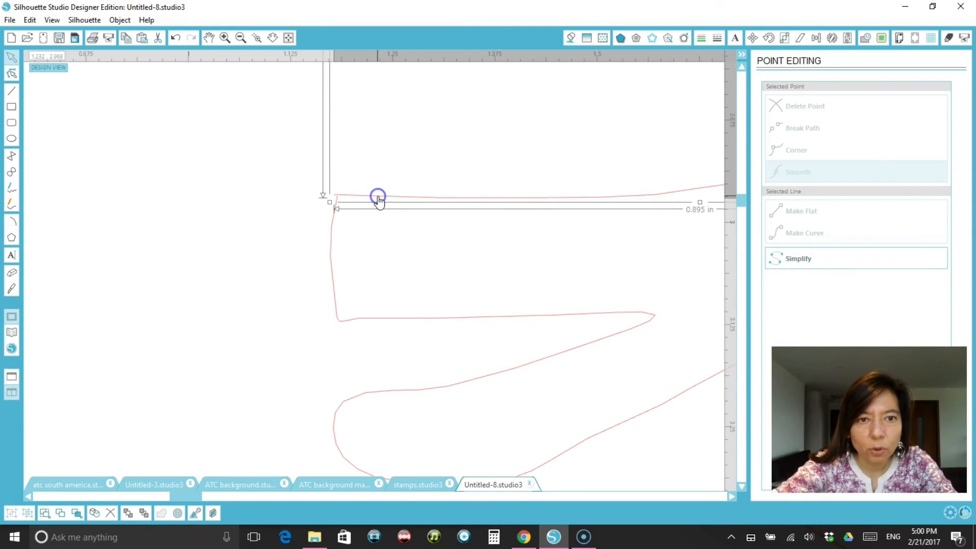
{"action": "left_click", "coordinate": [379, 198]}
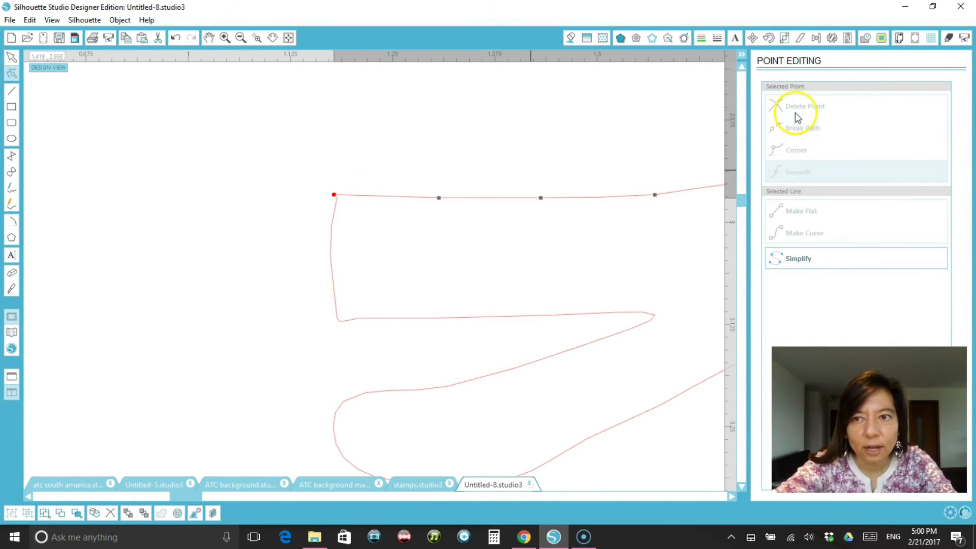
{"action": "left_click", "coordinate": [440, 198]}
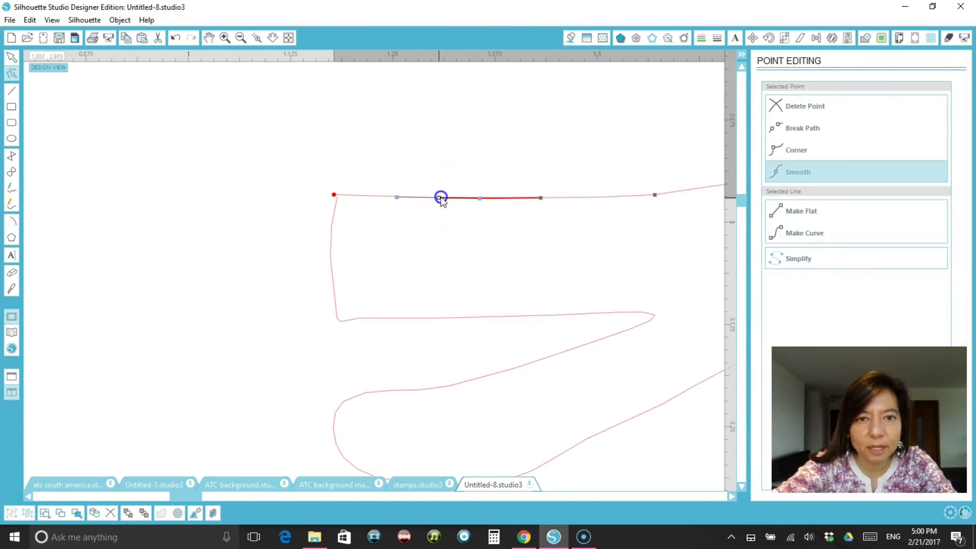
{"action": "left_click", "coordinate": [334, 209]}
{"action": "left_click", "coordinate": [346, 201]}
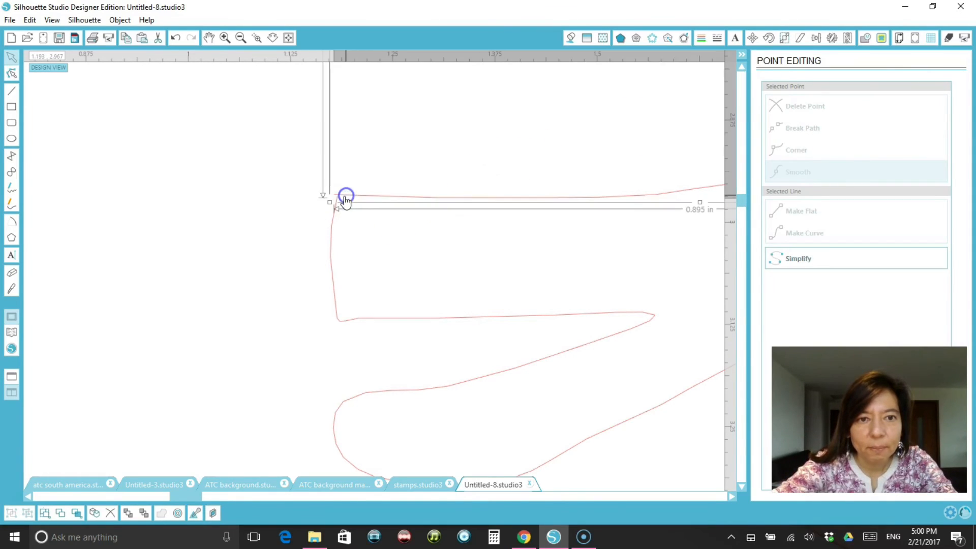
{"action": "left_click", "coordinate": [338, 214]}
{"action": "double_click", "coordinate": [338, 206]}
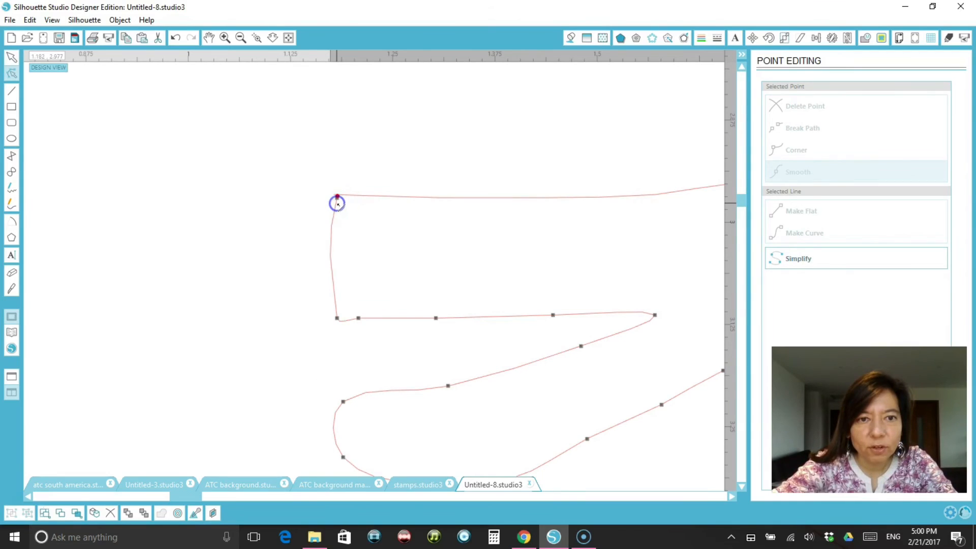
{"action": "left_click", "coordinate": [338, 199]}
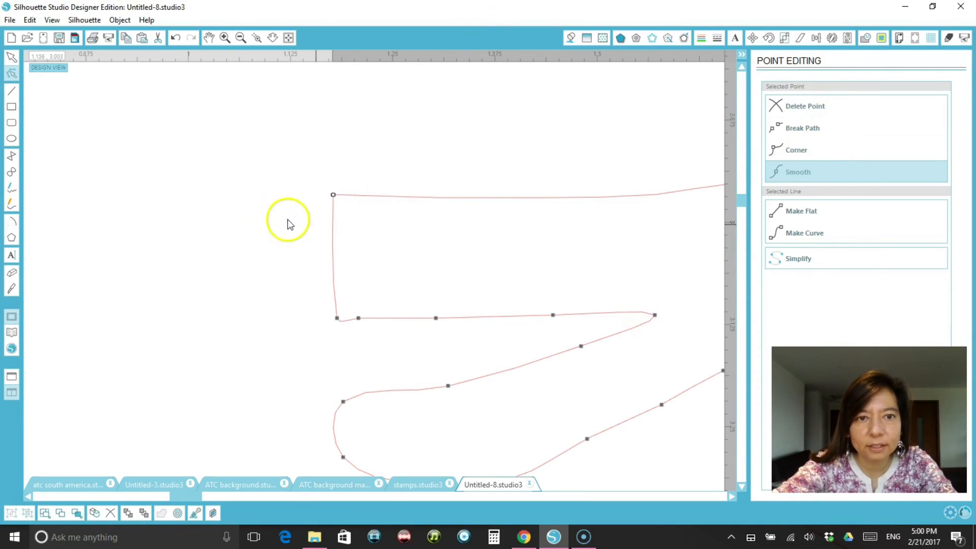
{"action": "left_click", "coordinate": [244, 309]}
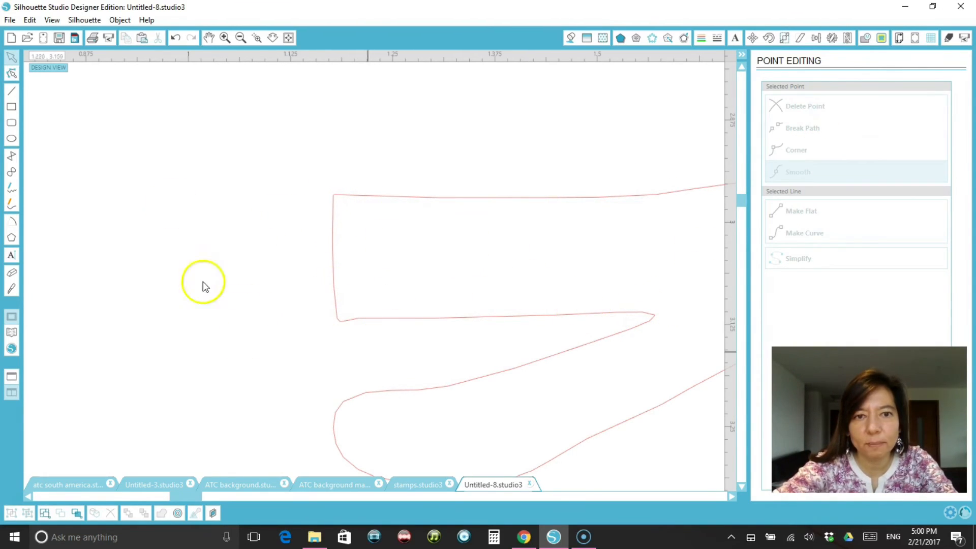
Move the hummingbird photo back under the traced outline so the bird and branch line up with it
{"action": "left_click", "coordinate": [245, 41]}
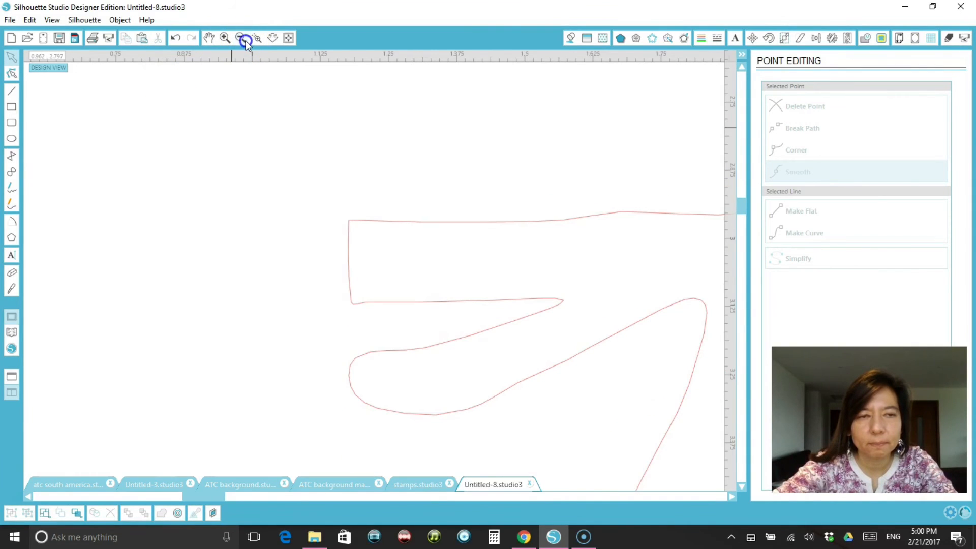
{"action": "left_click", "coordinate": [246, 41]}
{"action": "left_click", "coordinate": [246, 41]}
{"action": "left_click", "coordinate": [246, 40]}
{"action": "left_click", "coordinate": [246, 40]}
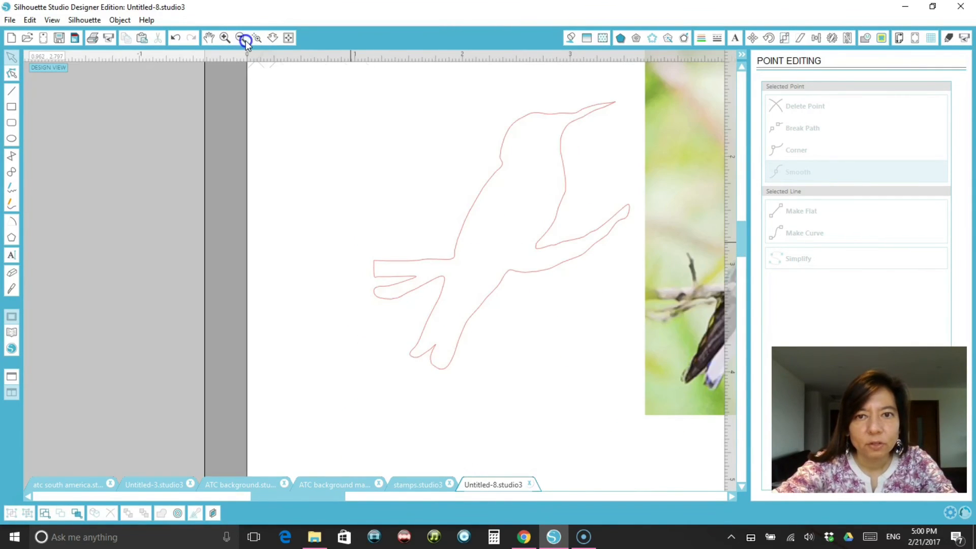
{"action": "left_click", "coordinate": [245, 40]}
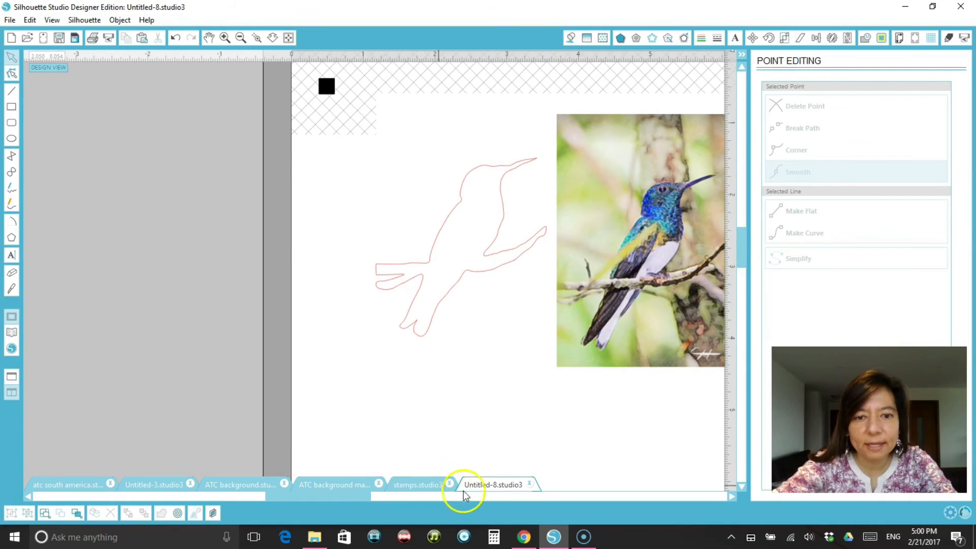
{"action": "left_click_drag", "start_coordinate": [350, 495], "coordinate": [391, 498]}
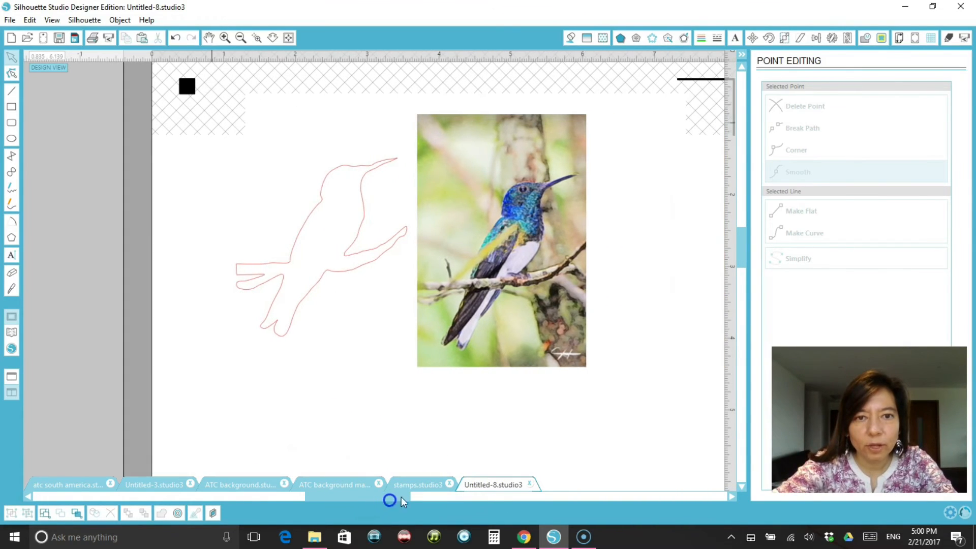
{"action": "left_click_drag", "start_coordinate": [508, 254], "coordinate": [340, 240]}
{"action": "left_click", "coordinate": [511, 243]}
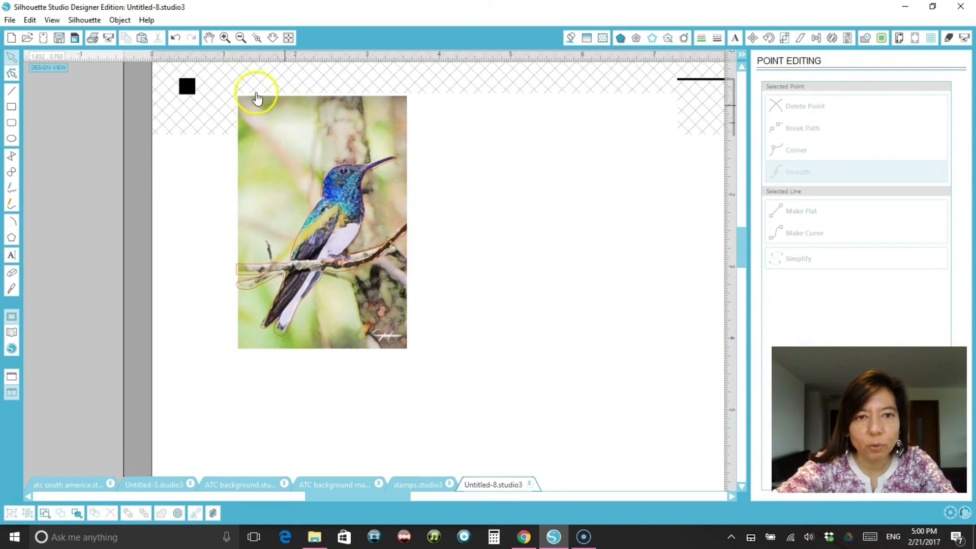
Fine-tune the photo's position so the bird's head and beak fit inside the traced outline
{"action": "left_click", "coordinate": [226, 38]}
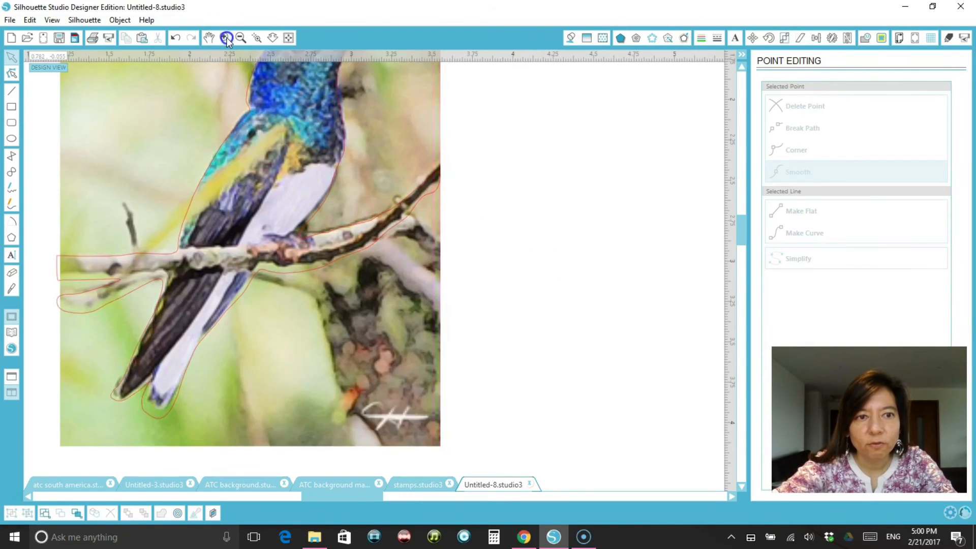
{"action": "left_click", "coordinate": [226, 38]}
{"action": "scroll", "coordinate": [575, 277], "scroll_direction": "up", "scroll_amount": 2}
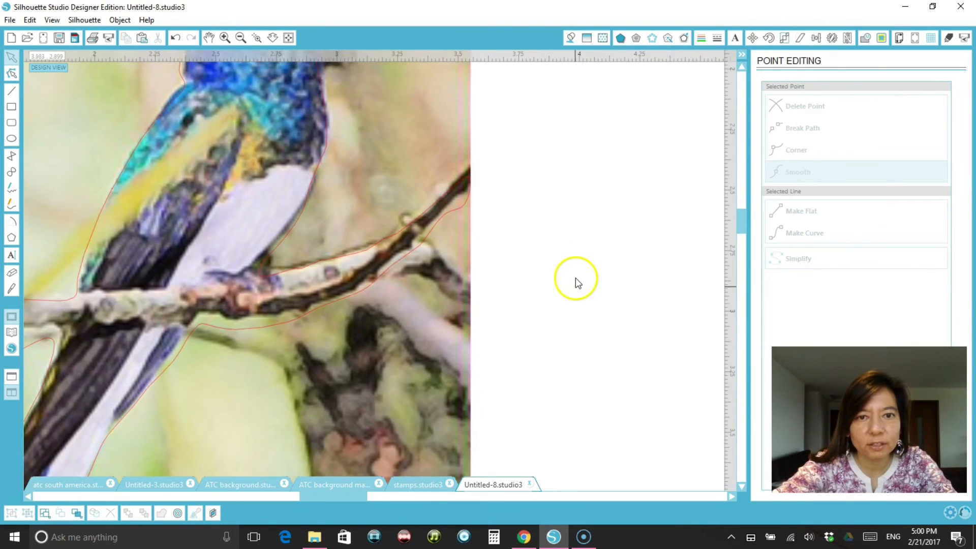
{"action": "scroll", "coordinate": [488, 285], "scroll_direction": "up", "scroll_amount": 5}
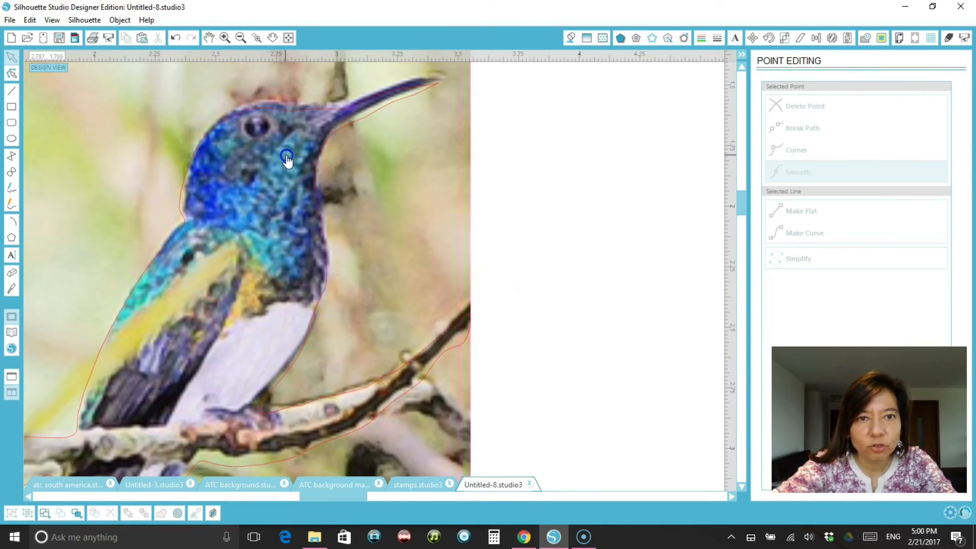
{"action": "left_click_drag", "start_coordinate": [286, 156], "coordinate": [283, 161]}
{"action": "left_click", "coordinate": [578, 211]}
Select the hummingbird photo together with all the outline curves and group them
{"action": "left_click", "coordinate": [241, 38]}
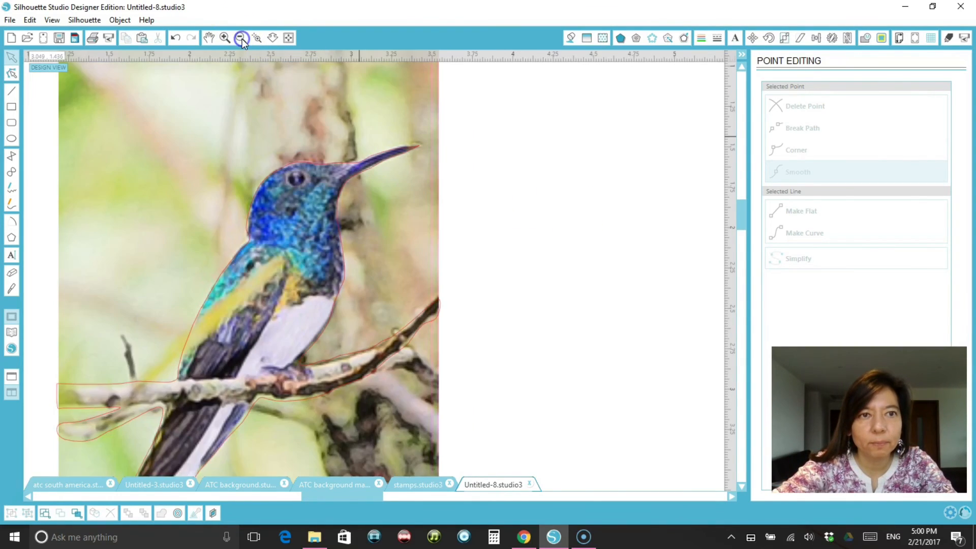
{"action": "left_click", "coordinate": [242, 38]}
{"action": "left_click", "coordinate": [241, 38]}
{"action": "left_click", "coordinate": [467, 360]}
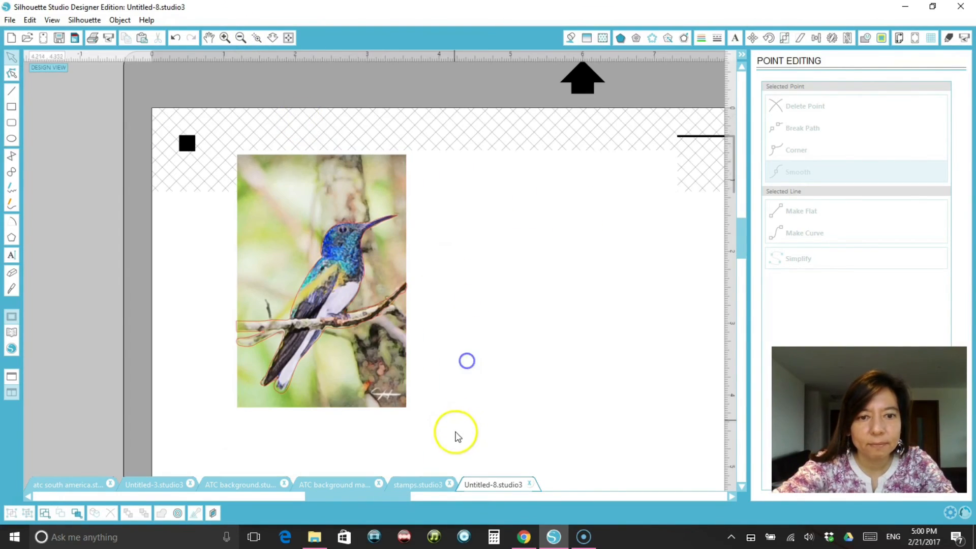
{"action": "mouse_move", "coordinate": [456, 436]}
{"action": "left_mouse_down"}
{"action": "mouse_move", "coordinate": [357, 364]}
{"action": "mouse_move", "coordinate": [216, 165]}
{"action": "left_mouse_up"}
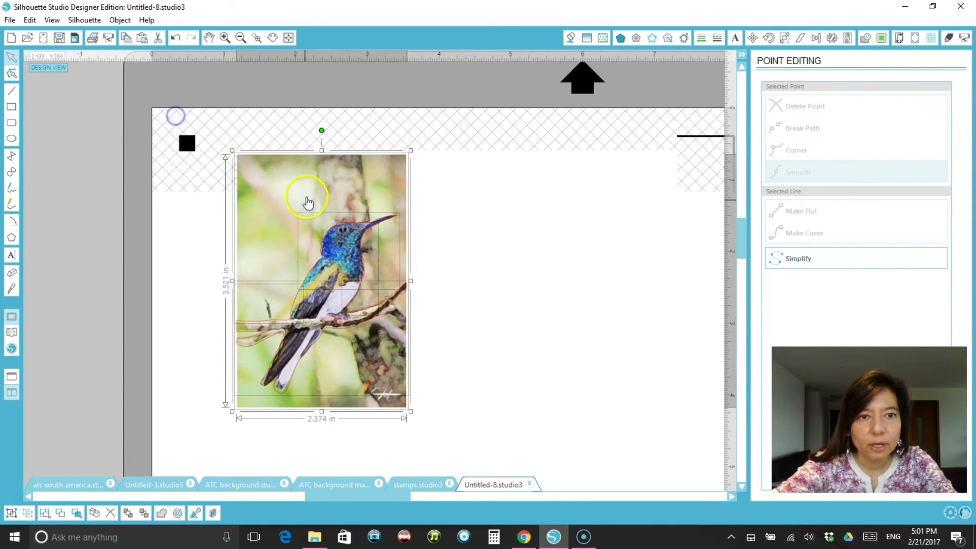
{"action": "right_click", "coordinate": [306, 188]}
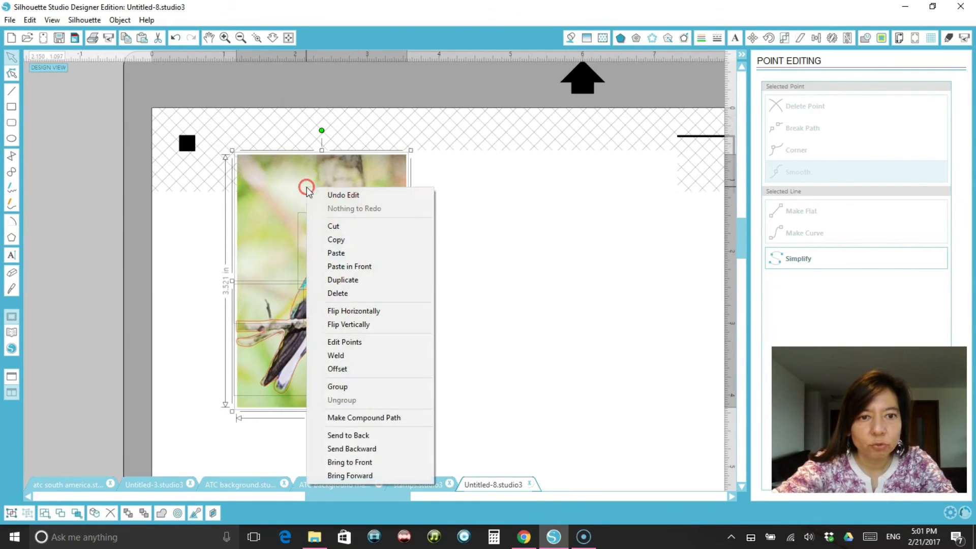
{"action": "left_click", "coordinate": [357, 387]}
{"action": "left_click", "coordinate": [453, 299]}
Shift the grouped photo and outline around slightly on the page to check that they move together
{"action": "left_click", "coordinate": [389, 299]}
{"action": "mouse_move", "coordinate": [390, 299]}
{"action": "left_mouse_down"}
{"action": "mouse_move", "coordinate": [563, 307]}
{"action": "mouse_move", "coordinate": [343, 282]}
{"action": "mouse_move", "coordinate": [328, 315]}
{"action": "mouse_move", "coordinate": [380, 312]}
{"action": "left_mouse_up"}
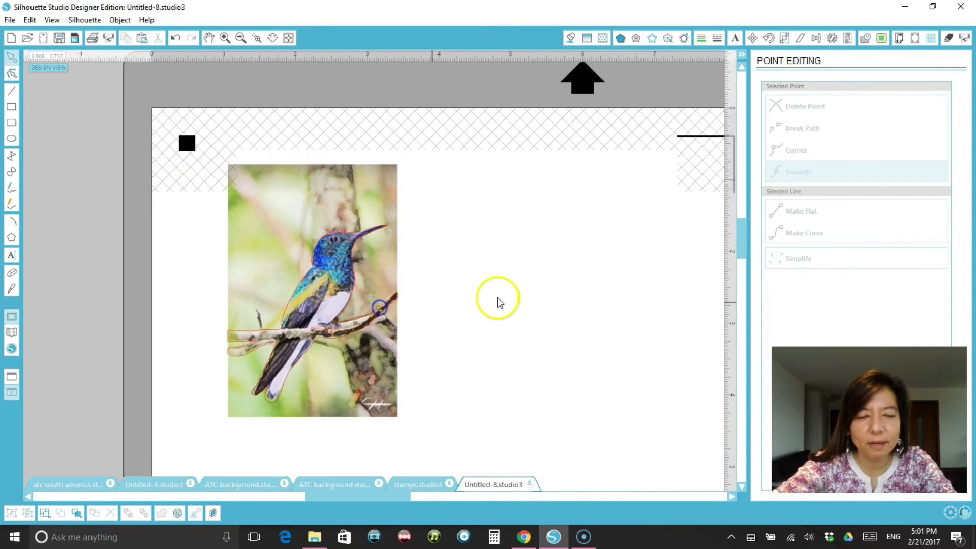
{"action": "left_click", "coordinate": [503, 298]}
{"action": "left_click_drag", "start_coordinate": [324, 254], "coordinate": [291, 249]}
{"action": "left_click", "coordinate": [462, 261]}
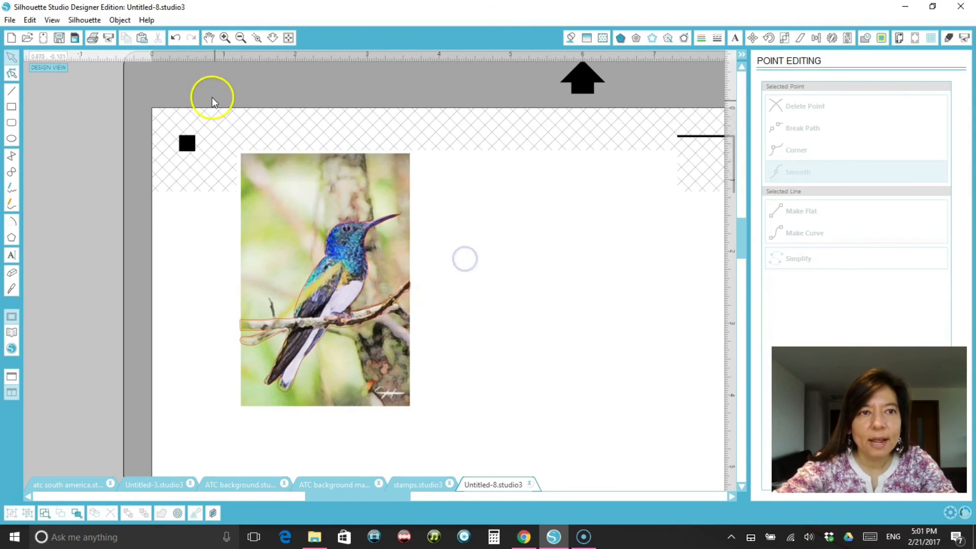
Fill the page with copies of the grouped hummingbird photo and outline
{"action": "left_click", "coordinate": [288, 197]}
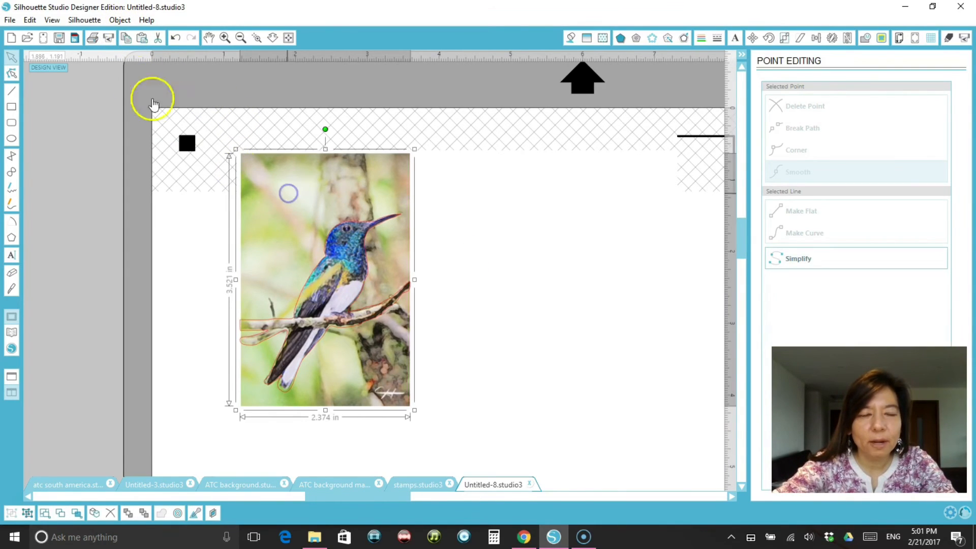
{"action": "left_click", "coordinate": [120, 20]}
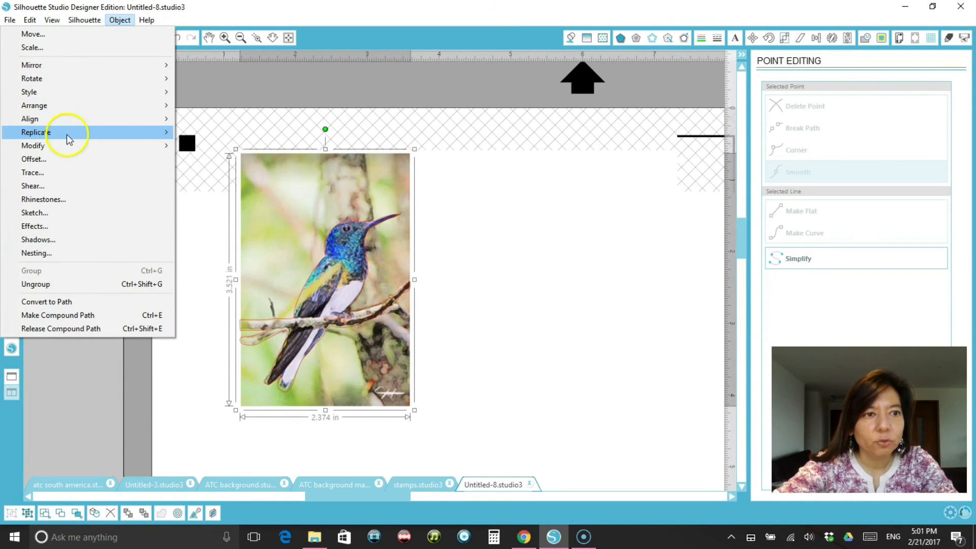
{"action": "mouse_move", "coordinate": [66, 134]}
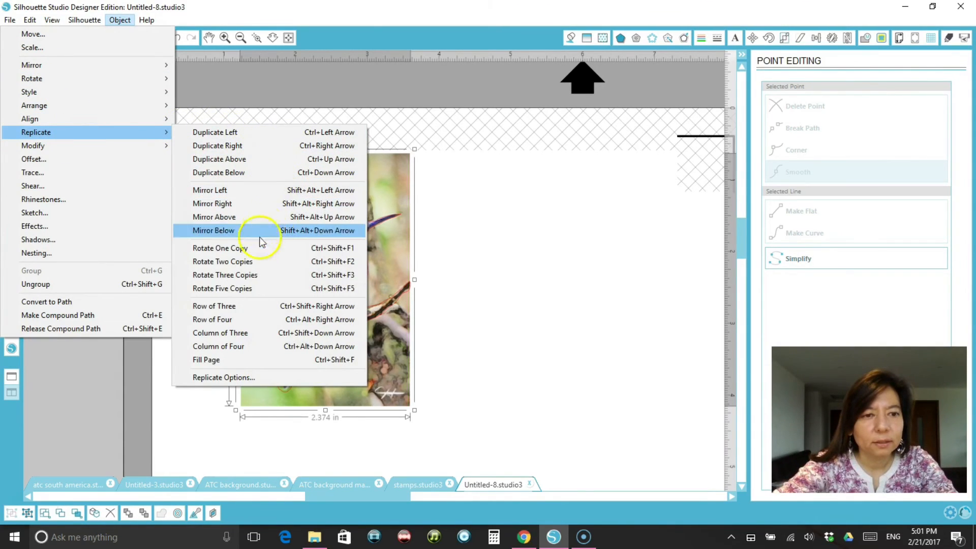
{"action": "left_click", "coordinate": [239, 359]}
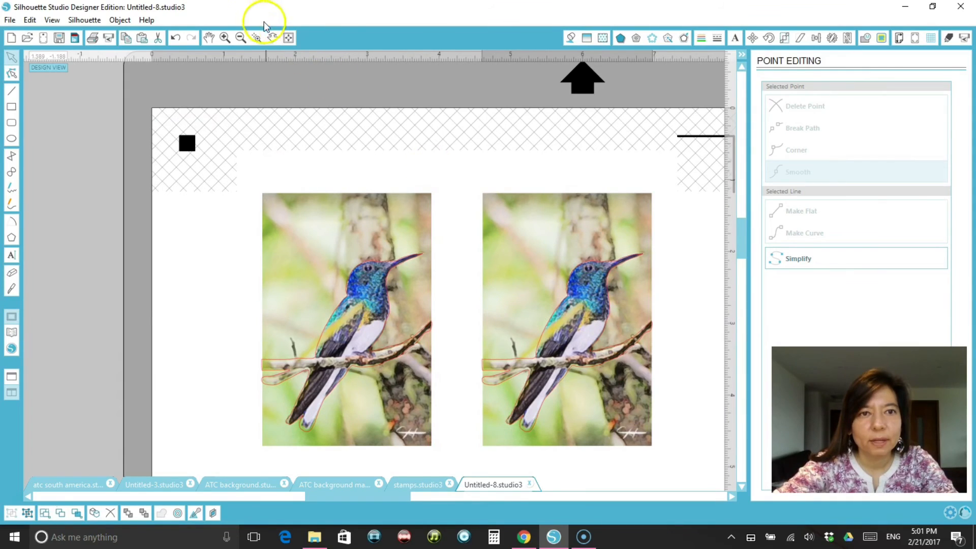
{"action": "left_click", "coordinate": [288, 38]}
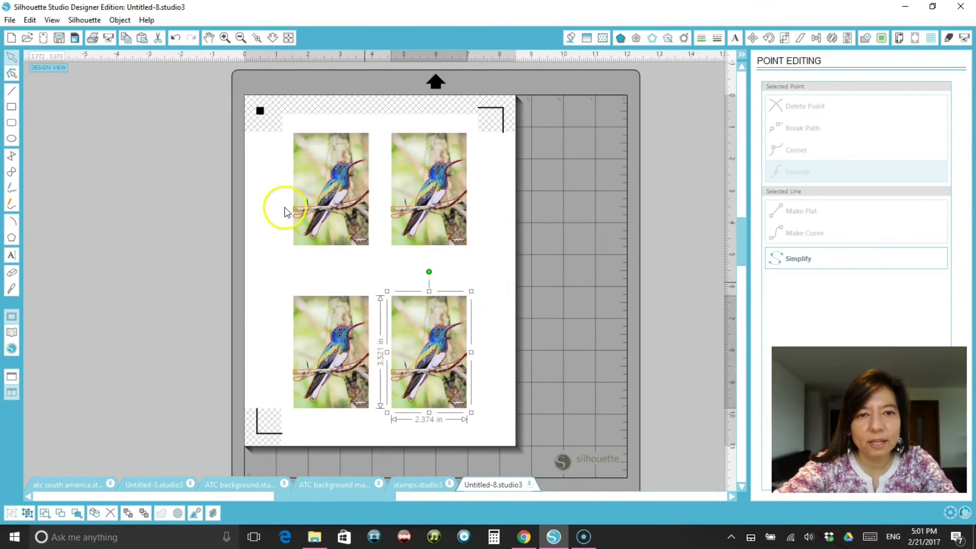
Rearrange three hummingbird copies into a tight row along the page's upper edge, letting them overlap the registration-mark areas
{"action": "left_click_drag", "start_coordinate": [326, 187], "coordinate": [300, 148]}
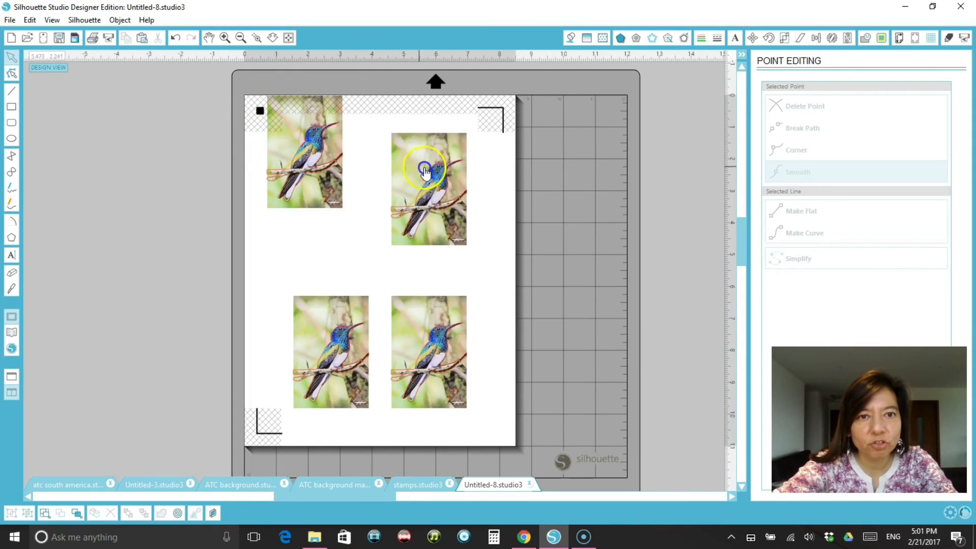
{"action": "left_click_drag", "start_coordinate": [425, 170], "coordinate": [377, 132]}
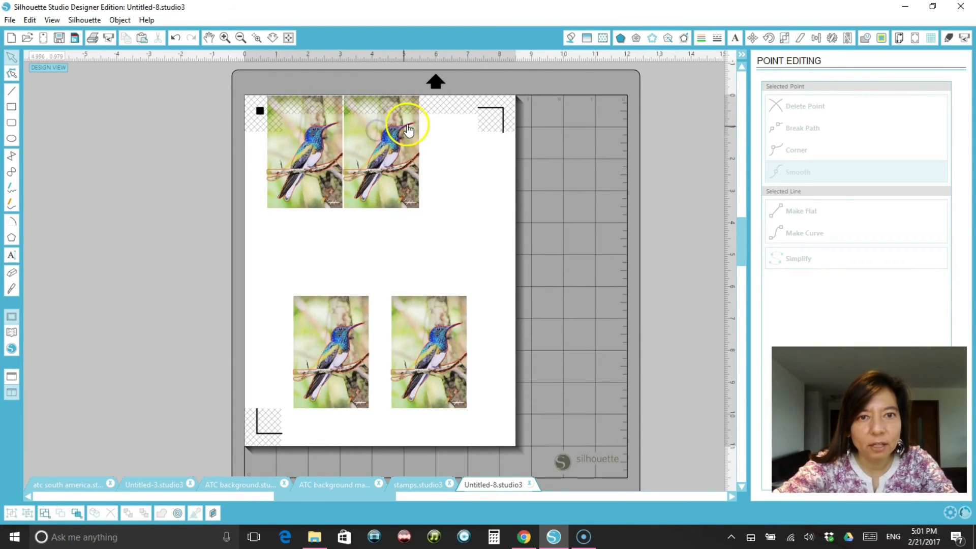
{"action": "left_click", "coordinate": [226, 39]}
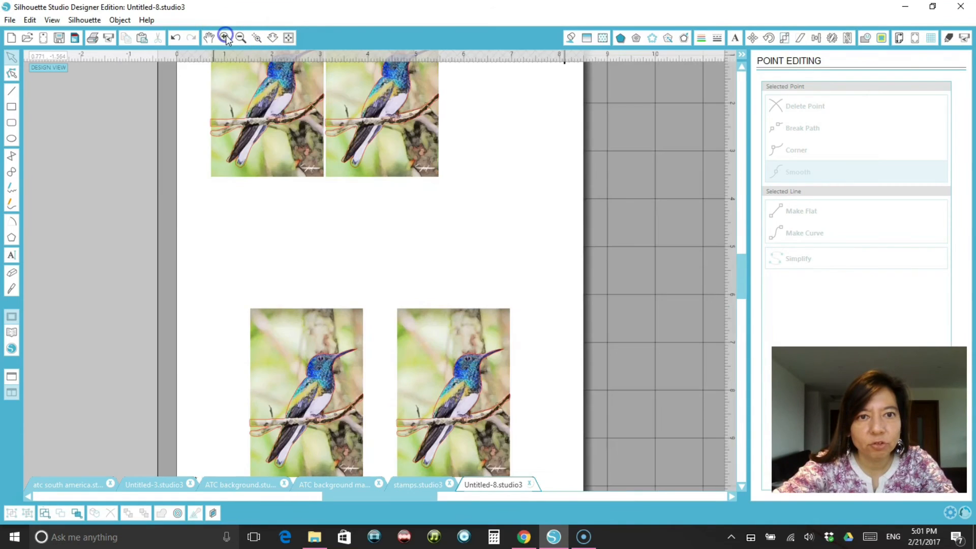
{"action": "scroll", "coordinate": [488, 231], "scroll_direction": "up", "scroll_amount": 3}
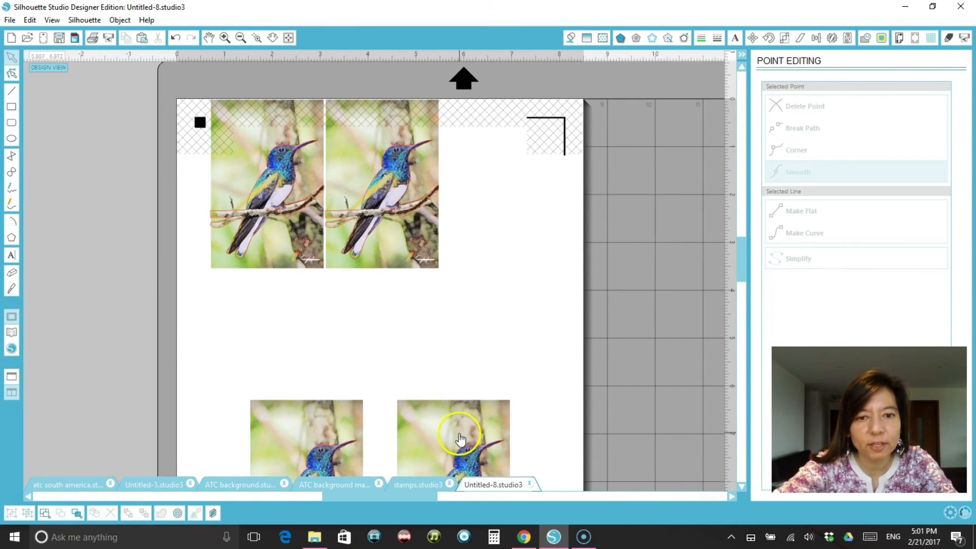
{"action": "left_click_drag", "start_coordinate": [461, 439], "coordinate": [509, 158]}
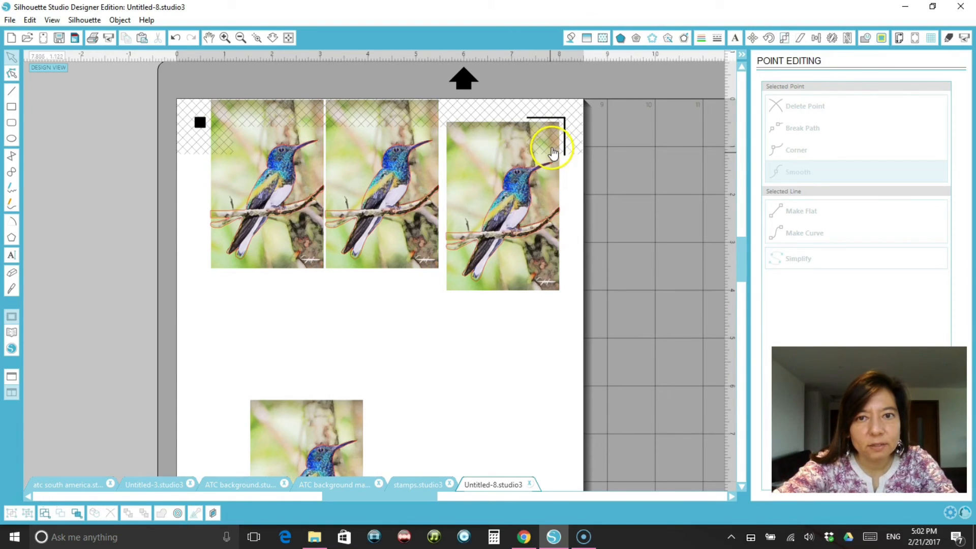
{"action": "left_click", "coordinate": [493, 327]}
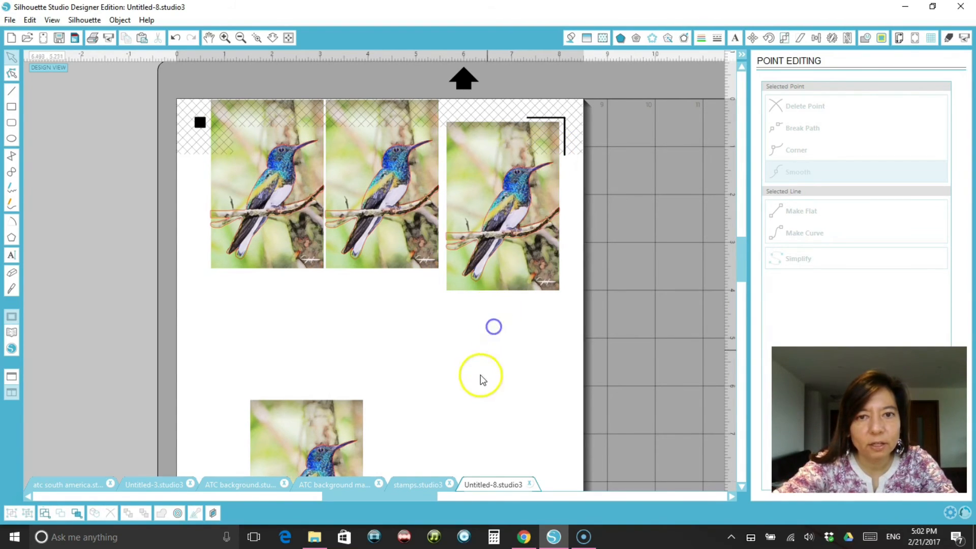
Place the fourth hummingbird copy directly below the first and paste duplicates beside it to make a second row of three
{"action": "left_click_drag", "start_coordinate": [290, 394], "coordinate": [260, 298]}
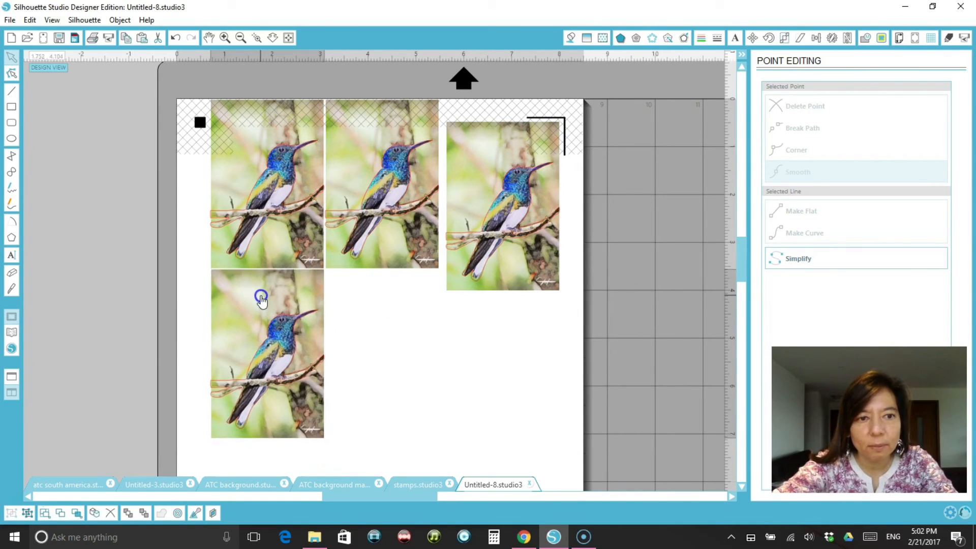
{"action": "left_click", "coordinate": [409, 344]}
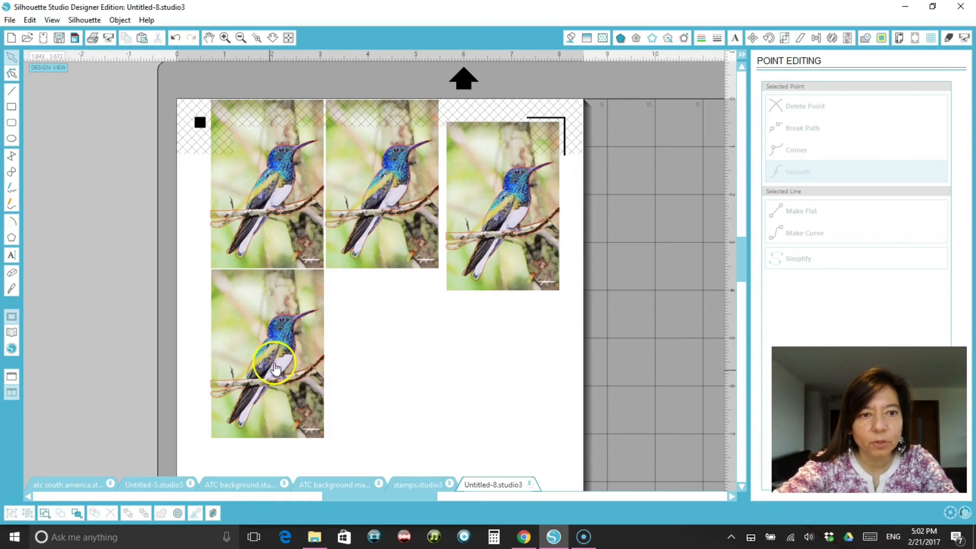
{"action": "mouse_move", "coordinate": [273, 366]}
{"action": "left_mouse_down"}
{"action": "mouse_move", "coordinate": [270, 335]}
{"action": "mouse_move", "coordinate": [271, 378]}
{"action": "left_mouse_up"}
{"action": "right_click", "coordinate": [300, 355]}
{"action": "left_click", "coordinate": [330, 99]}
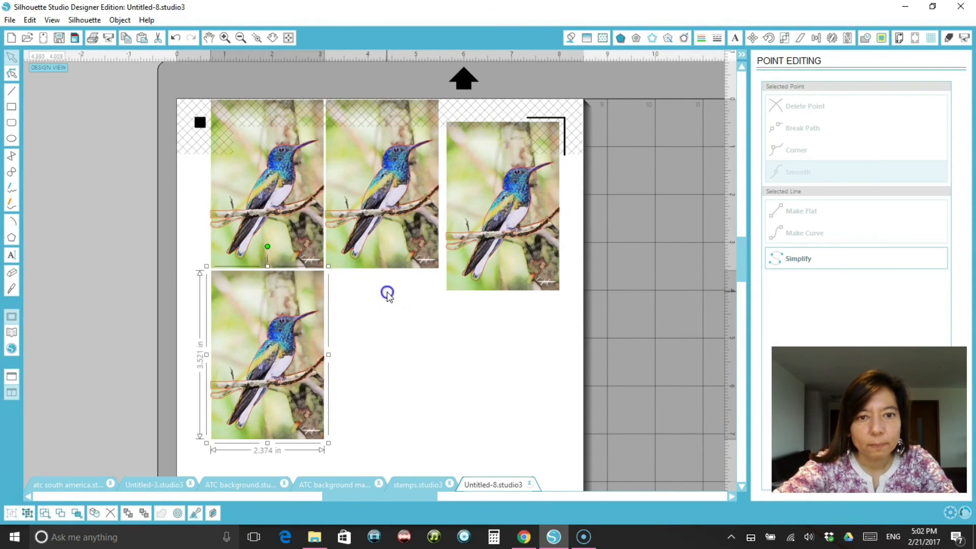
{"action": "right_click", "coordinate": [396, 307]}
{"action": "left_click", "coordinate": [429, 367]}
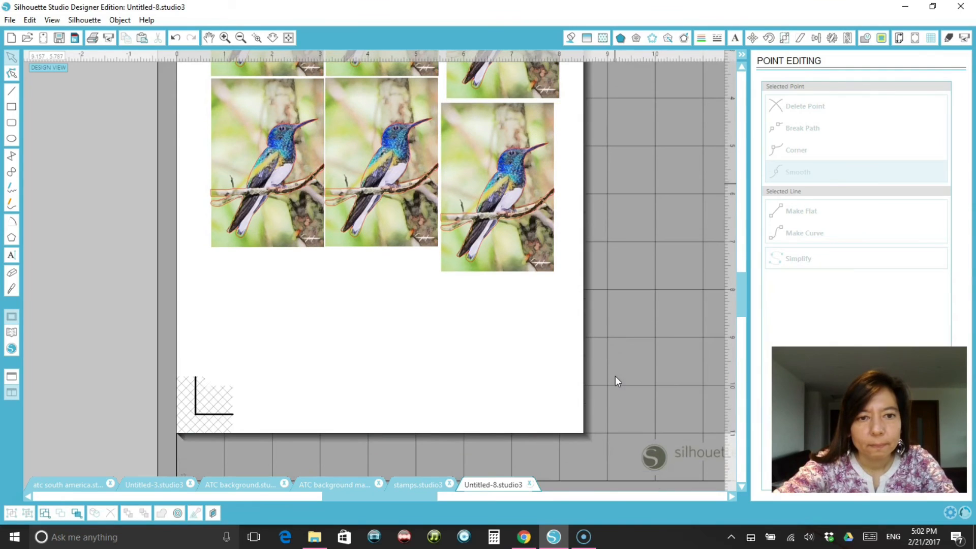
Paste two more hummingbird copies and place them side by side as a third row, slightly overlapping the second row's lower edge
{"action": "right_click", "coordinate": [320, 329]}
{"action": "left_click", "coordinate": [362, 386]}
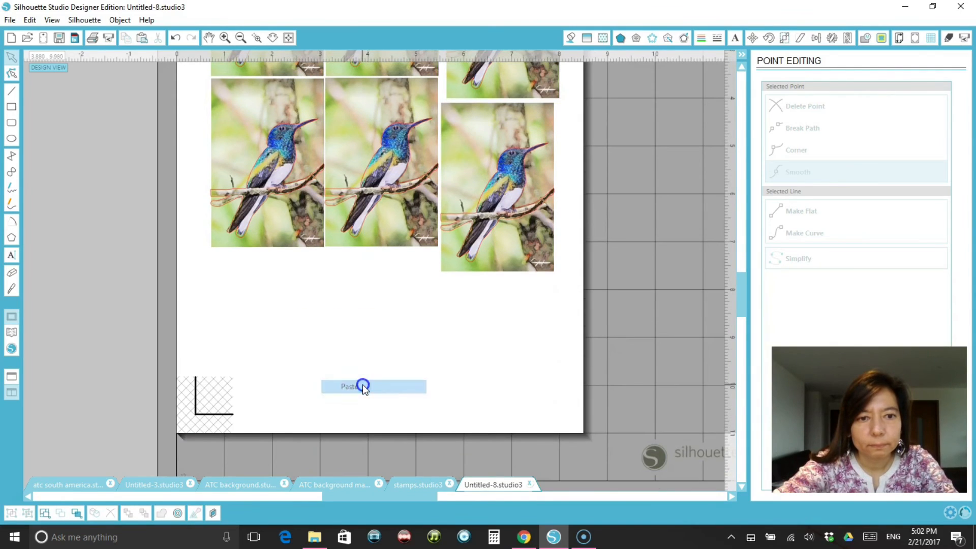
{"action": "left_click_drag", "start_coordinate": [315, 285], "coordinate": [275, 378]}
{"action": "right_click", "coordinate": [391, 366]}
{"action": "left_click", "coordinate": [422, 421]}
{"action": "left_click_drag", "start_coordinate": [383, 308], "coordinate": [408, 367]}
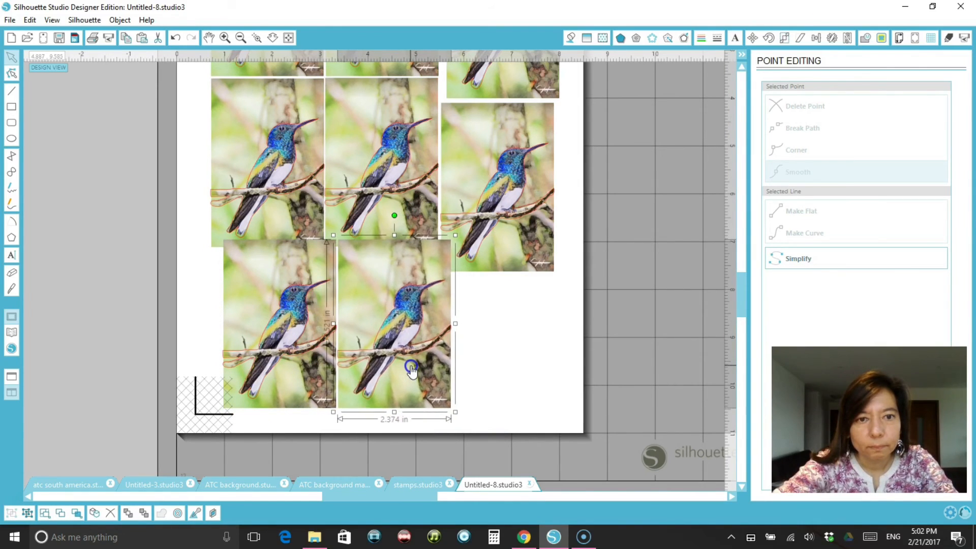
{"action": "left_click", "coordinate": [508, 369]}
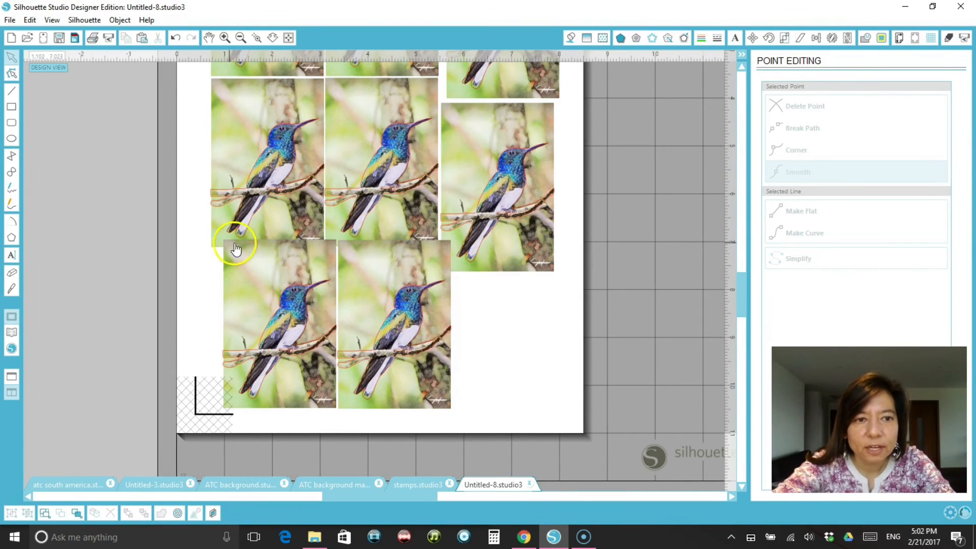
Examine where the second- and third-row photos overlap to check that the edges stay clear of the birds' cut outlines
{"action": "left_click", "coordinate": [223, 38]}
{"action": "left_click", "coordinate": [224, 39]}
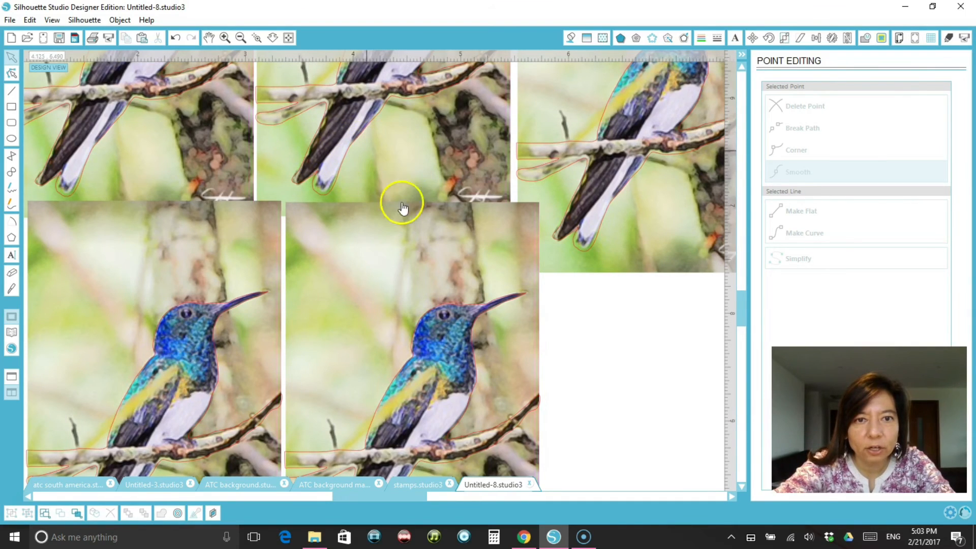
{"action": "left_click", "coordinate": [394, 156]}
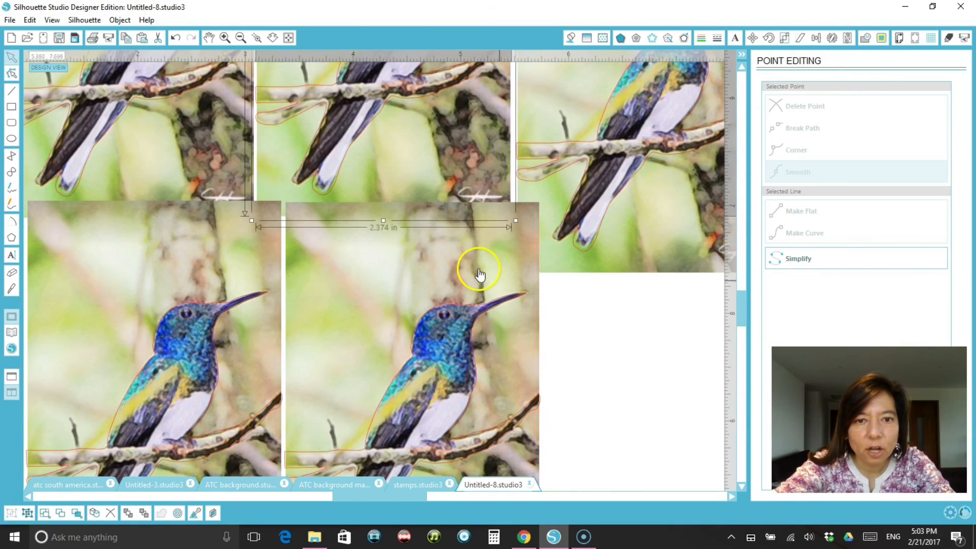
{"action": "left_click", "coordinate": [475, 305]}
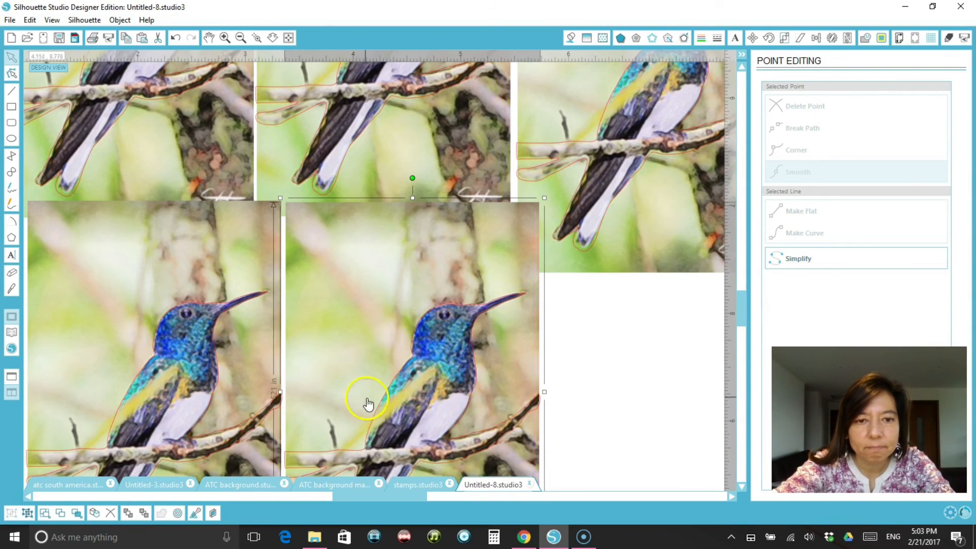
{"action": "left_click", "coordinate": [624, 349]}
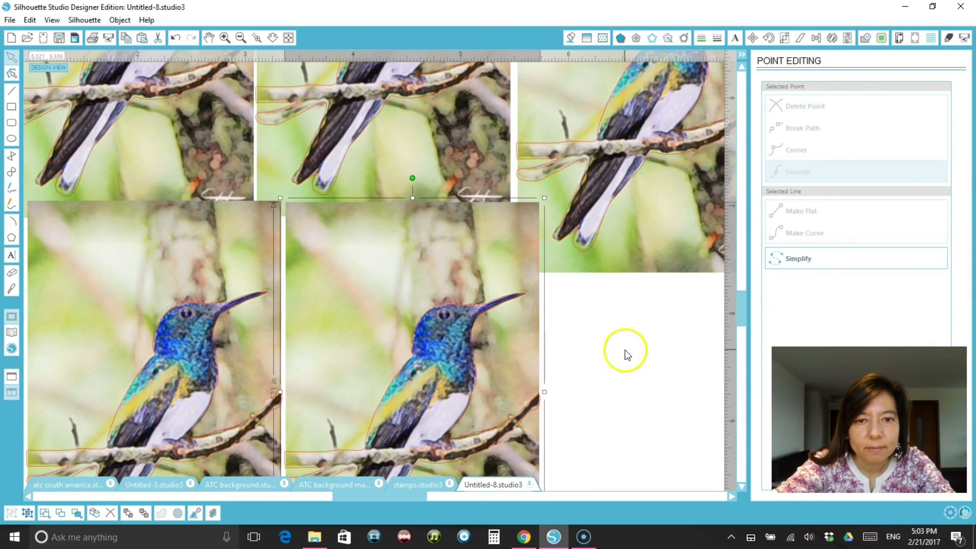
{"action": "left_click", "coordinate": [460, 324]}
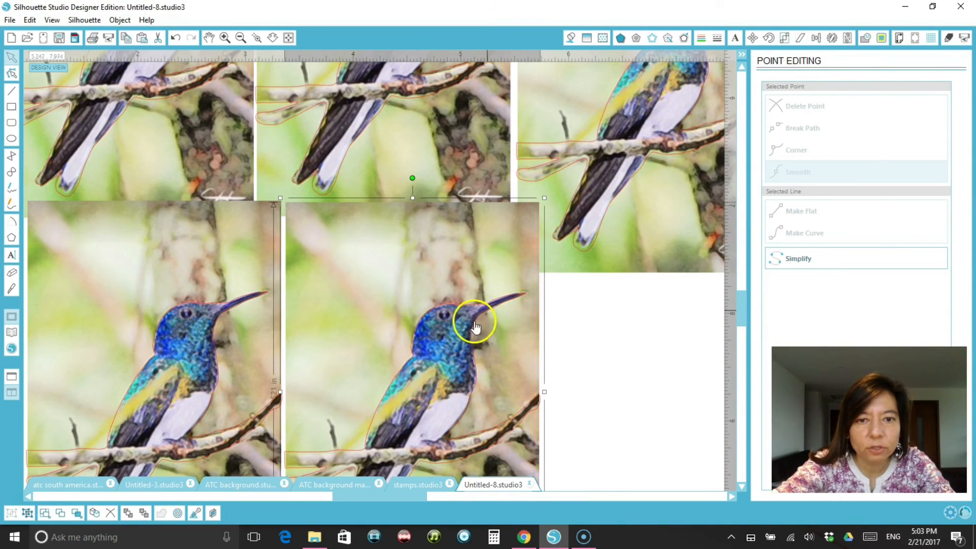
{"action": "left_click", "coordinate": [638, 364]}
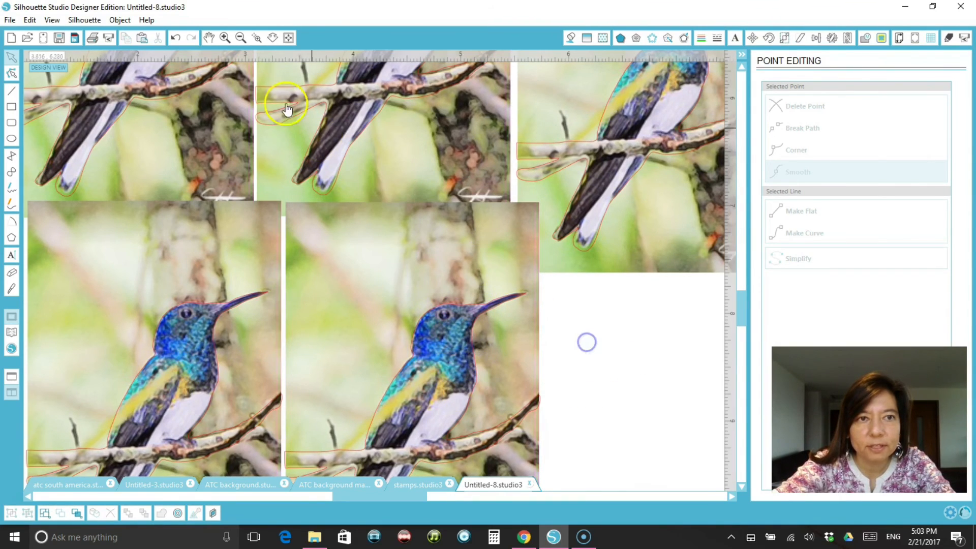
Save the hummingbird page in the Collages folder as "ATC blue hummingbird"
{"action": "left_click", "coordinate": [242, 38]}
{"action": "left_click", "coordinate": [242, 37]}
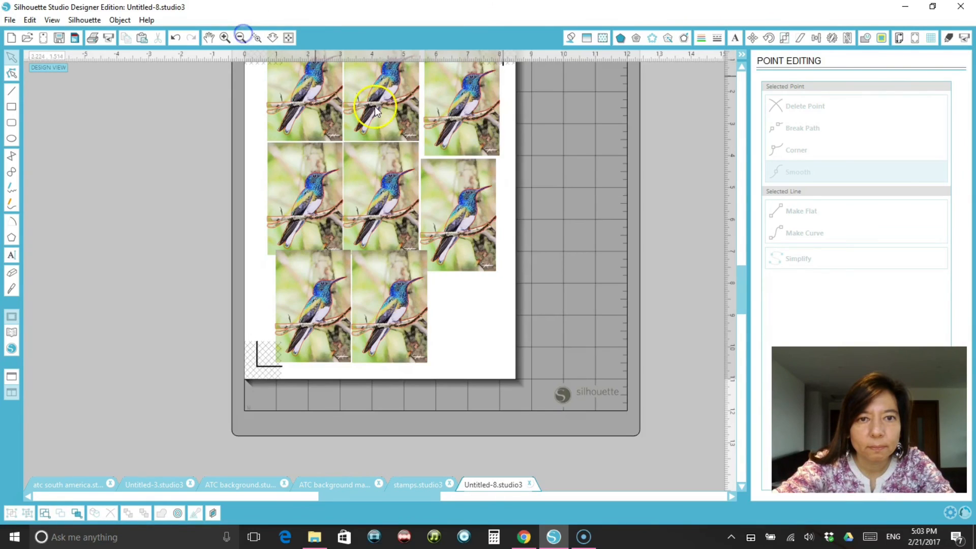
{"action": "scroll", "coordinate": [579, 248], "scroll_direction": "up", "scroll_amount": 2}
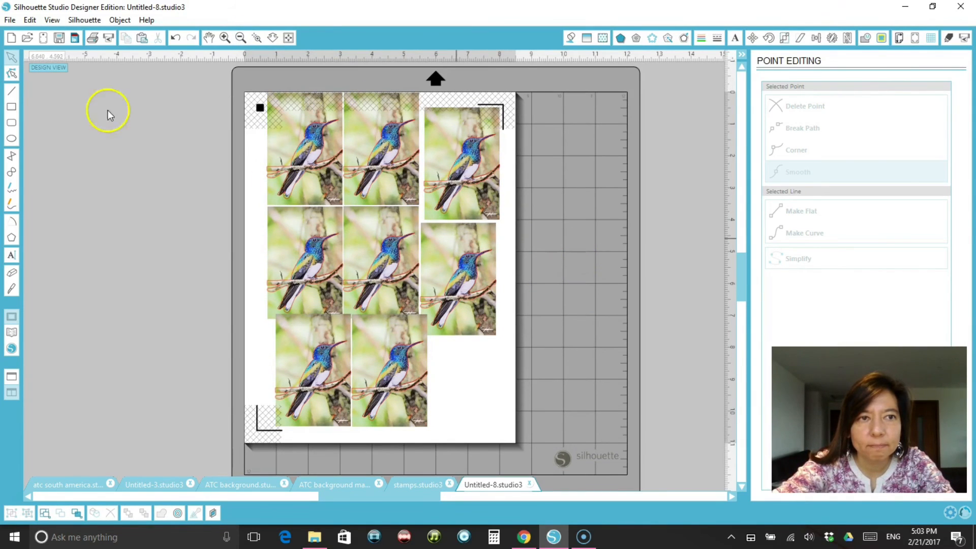
{"action": "left_click", "coordinate": [13, 22]}
{"action": "mouse_move", "coordinate": [47, 122]}
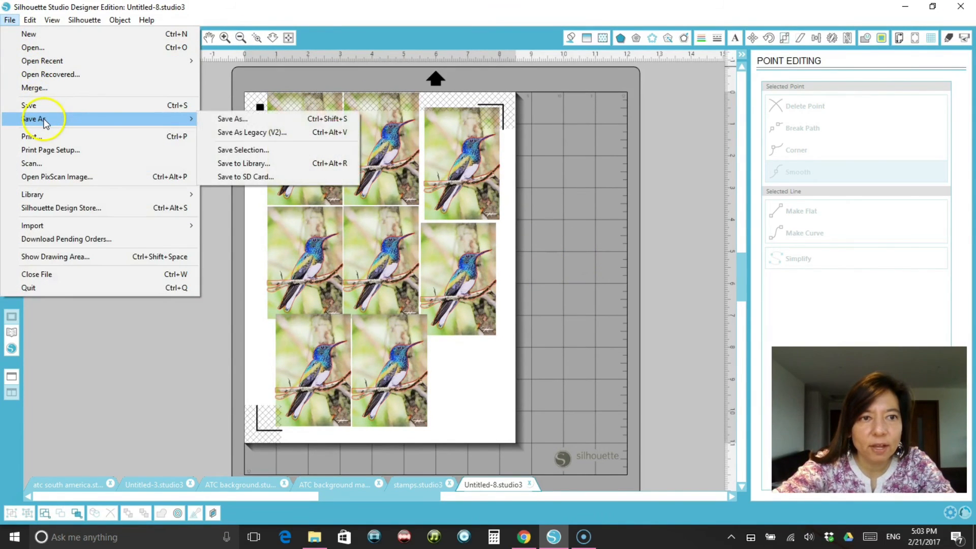
{"action": "left_click", "coordinate": [232, 120]}
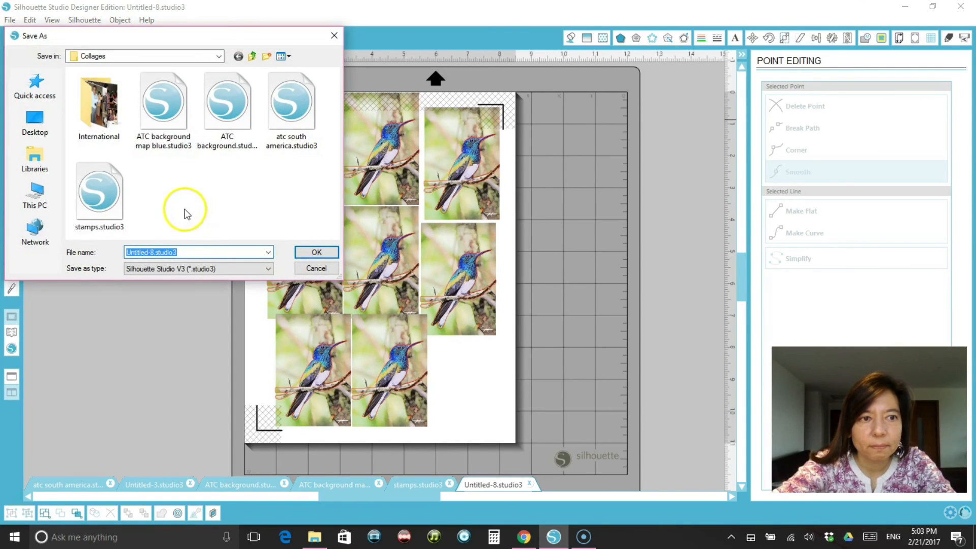
{"action": "type", "text": "ATC "}
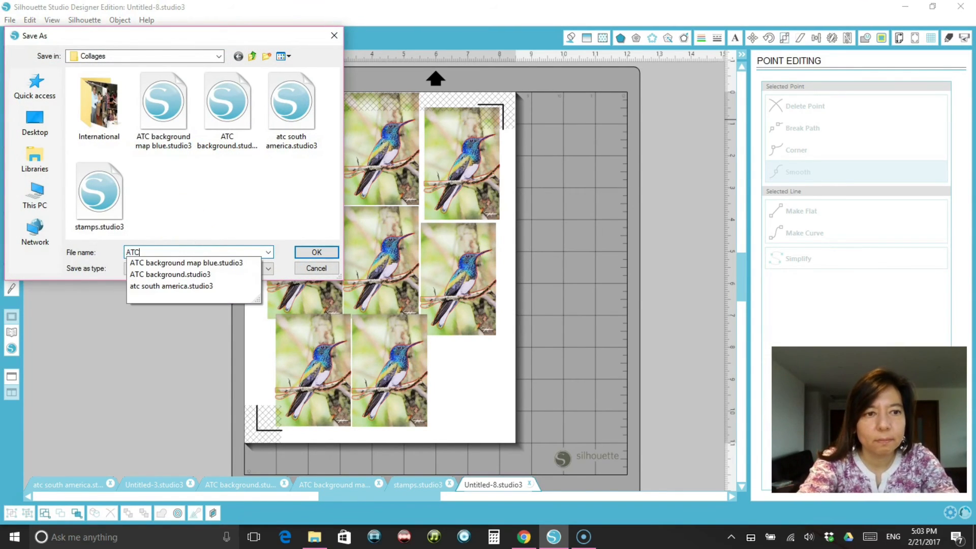
{"action": "type", "text": "blue hummingbird"}
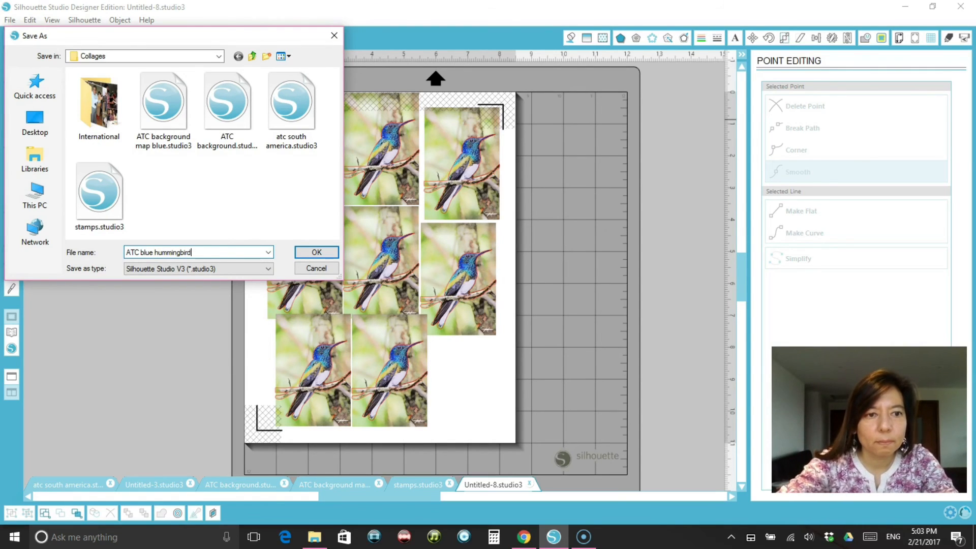
{"action": "left_click", "coordinate": [308, 254]}
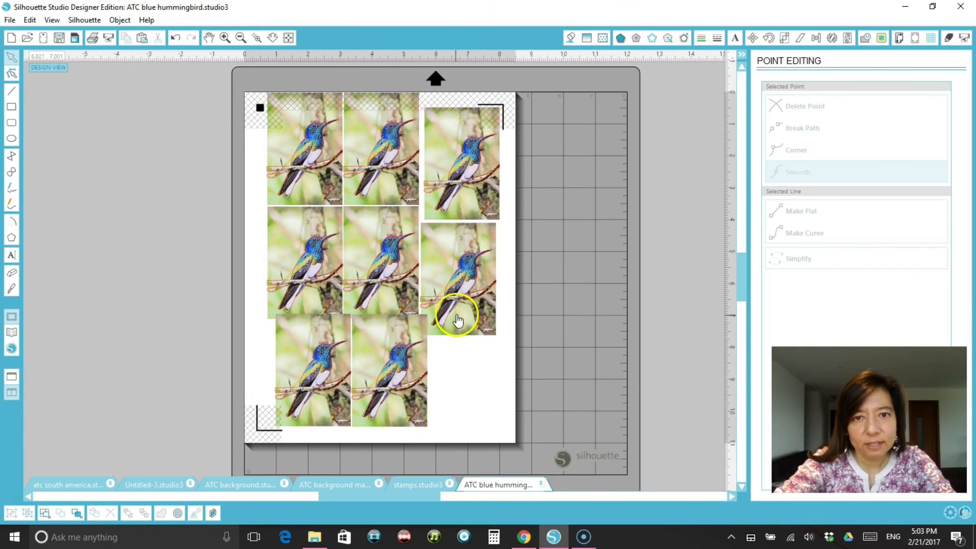
Review the stamps, blue map background and blank card background pages alongside the hummingbird page
{"action": "left_click", "coordinate": [421, 485]}
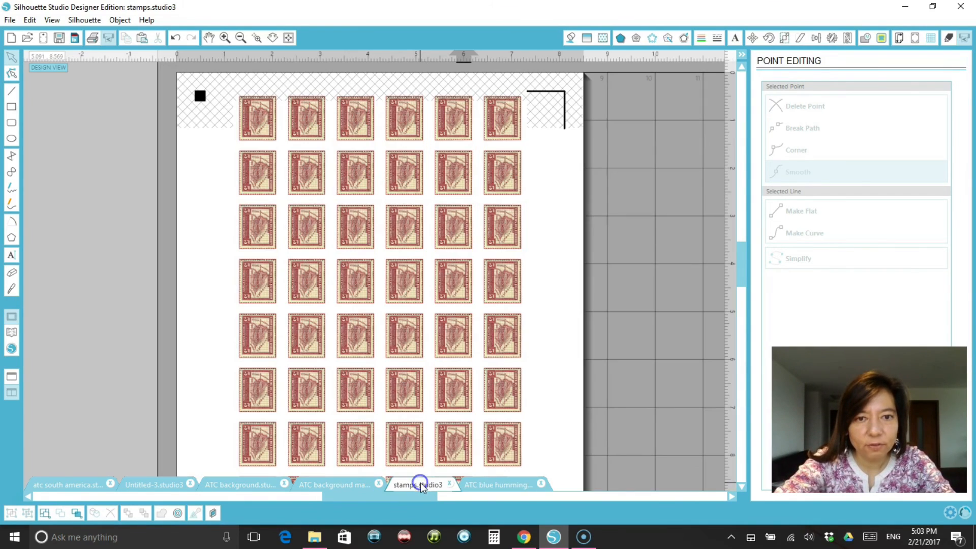
{"action": "left_click", "coordinate": [358, 486]}
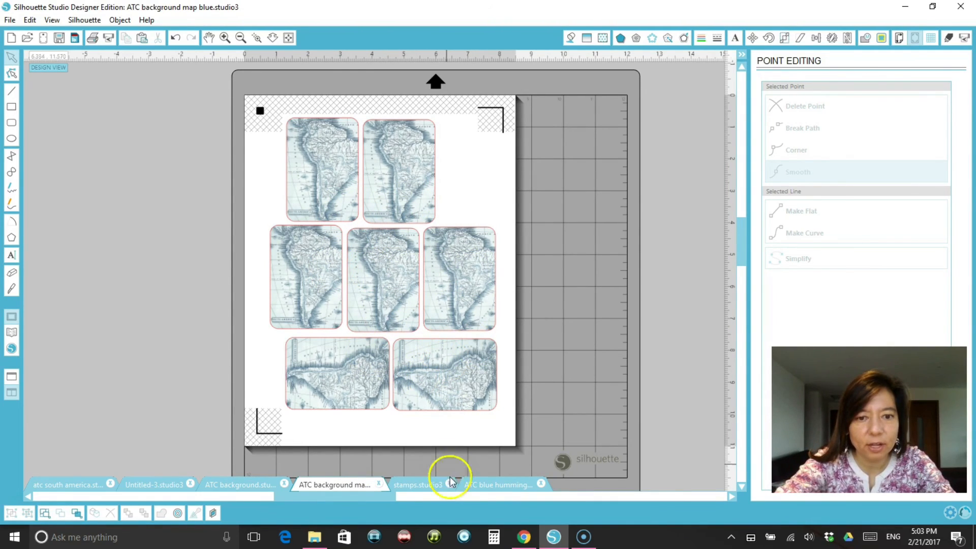
{"action": "left_click", "coordinate": [496, 483]}
{"action": "left_click", "coordinate": [257, 486]}
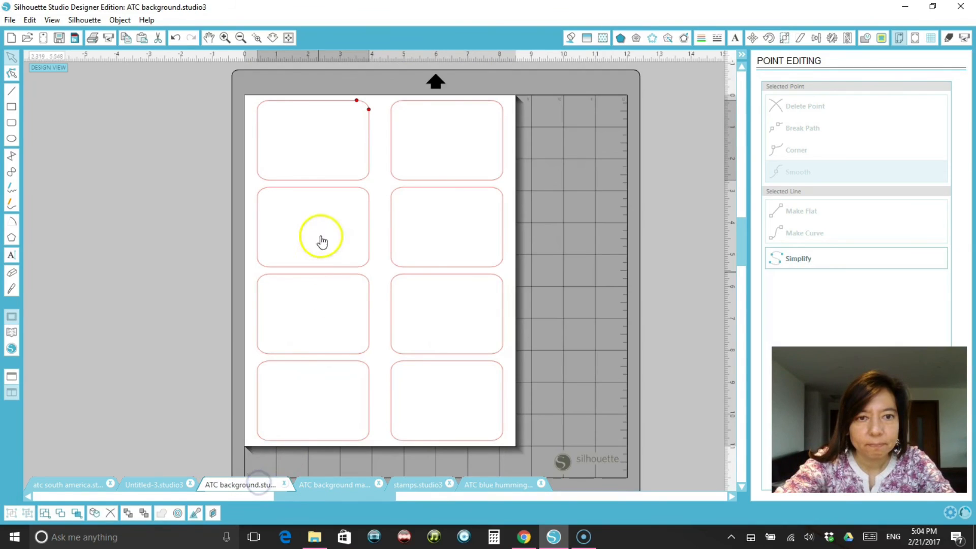
{"action": "left_click", "coordinate": [496, 486]}
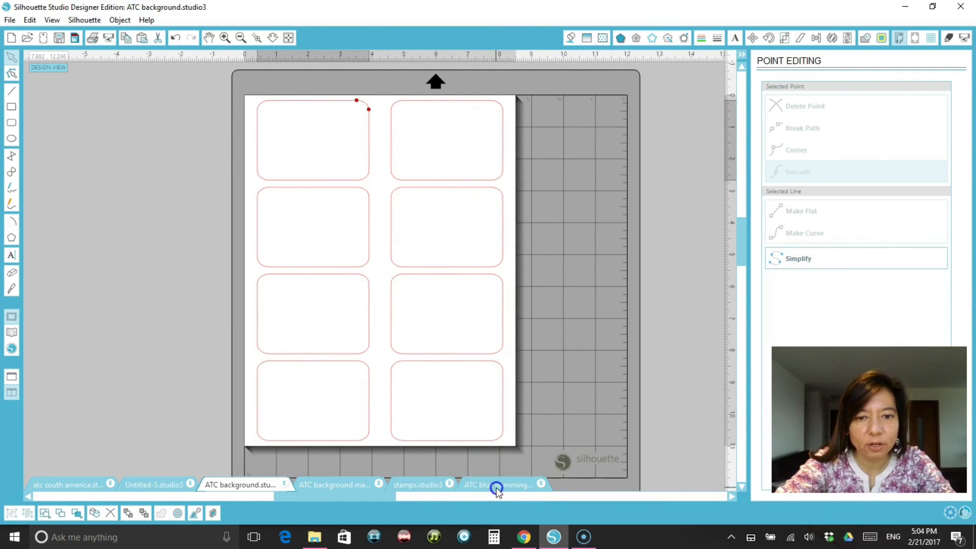
{"action": "left_click", "coordinate": [426, 487]}
{"action": "left_click", "coordinate": [339, 483]}
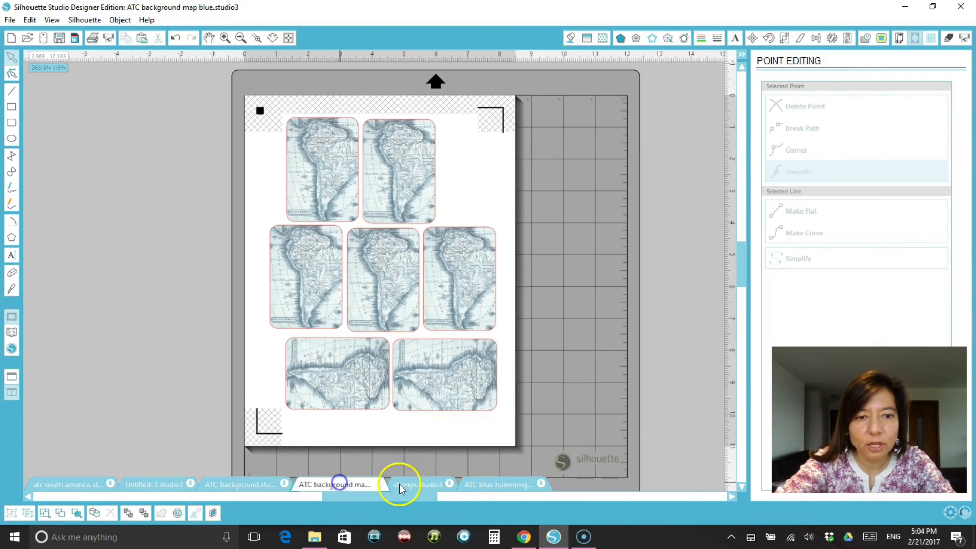
{"action": "left_click", "coordinate": [489, 482]}
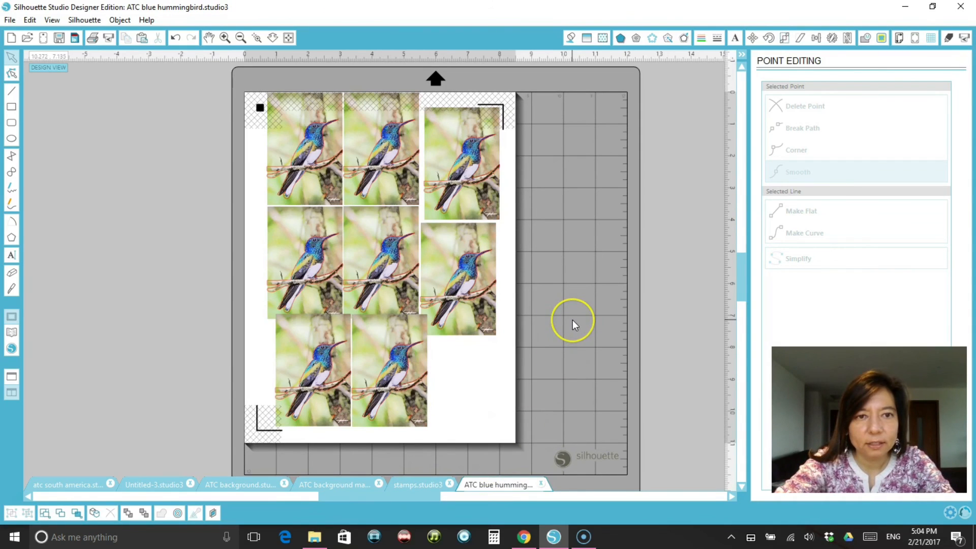